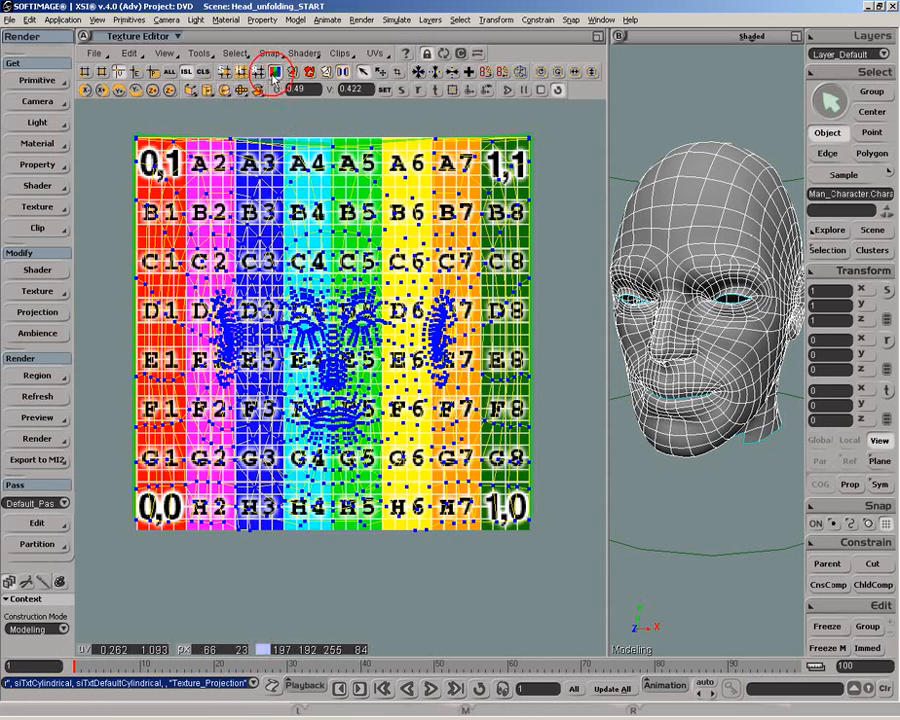
Dim the checker image behind the head's UVs in the texture editor.
left_click(243, 74)
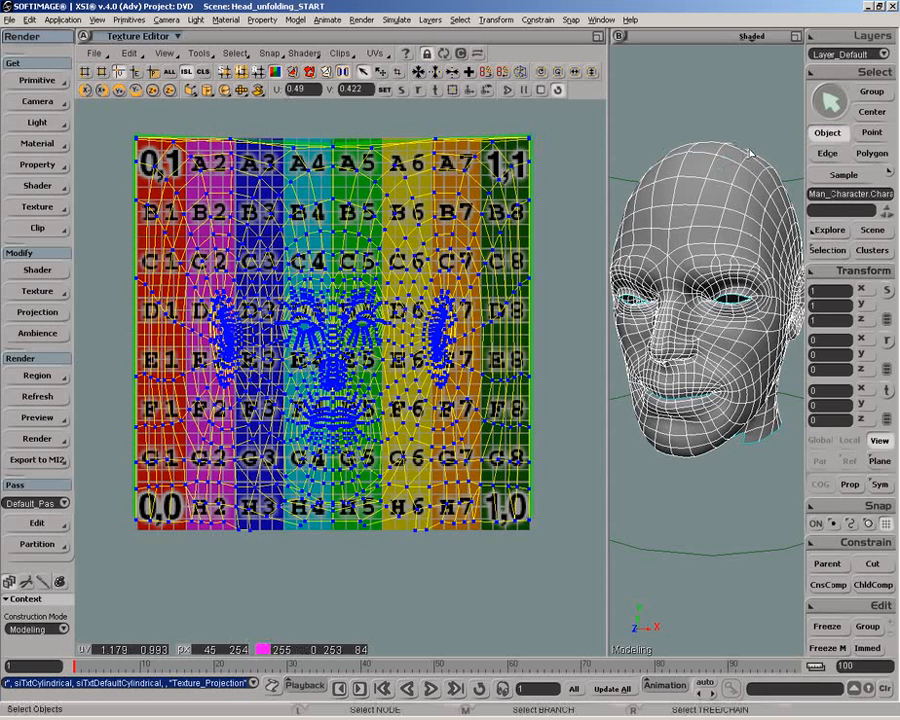
key("p")
left_click_drag(734, 257, 763, 184)
key("space")
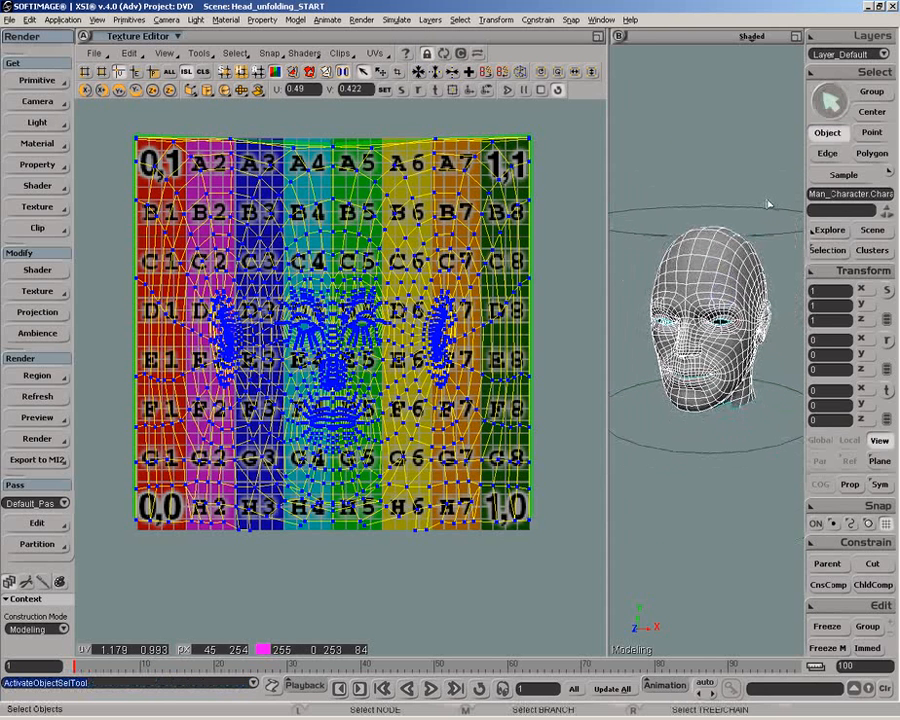
Add an image texture to the head and use the existing source head_texture_pic as its image.
left_click(66, 210)
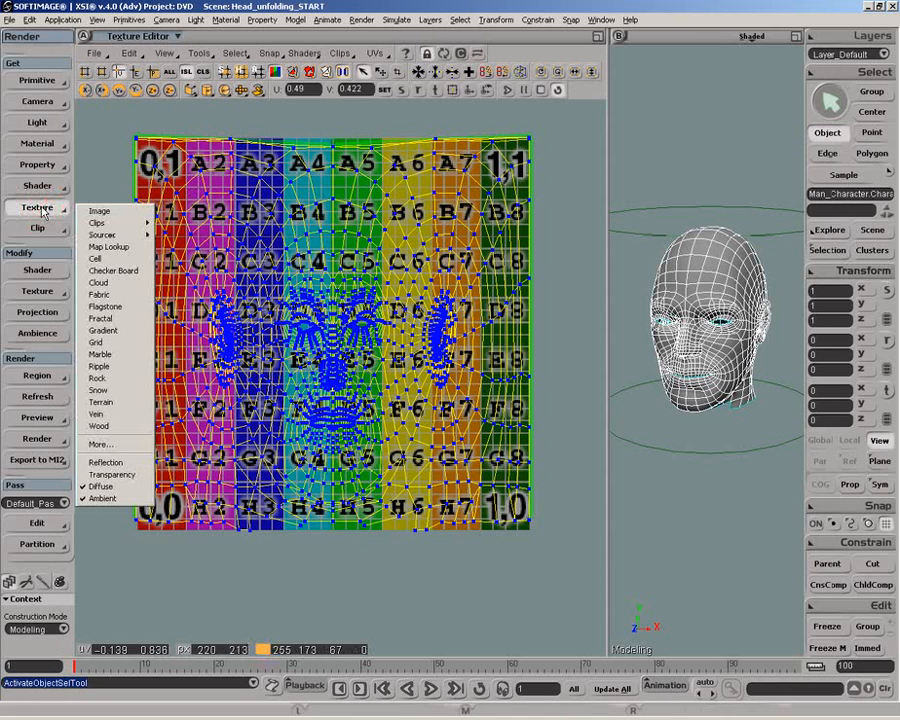
left_click(93, 212)
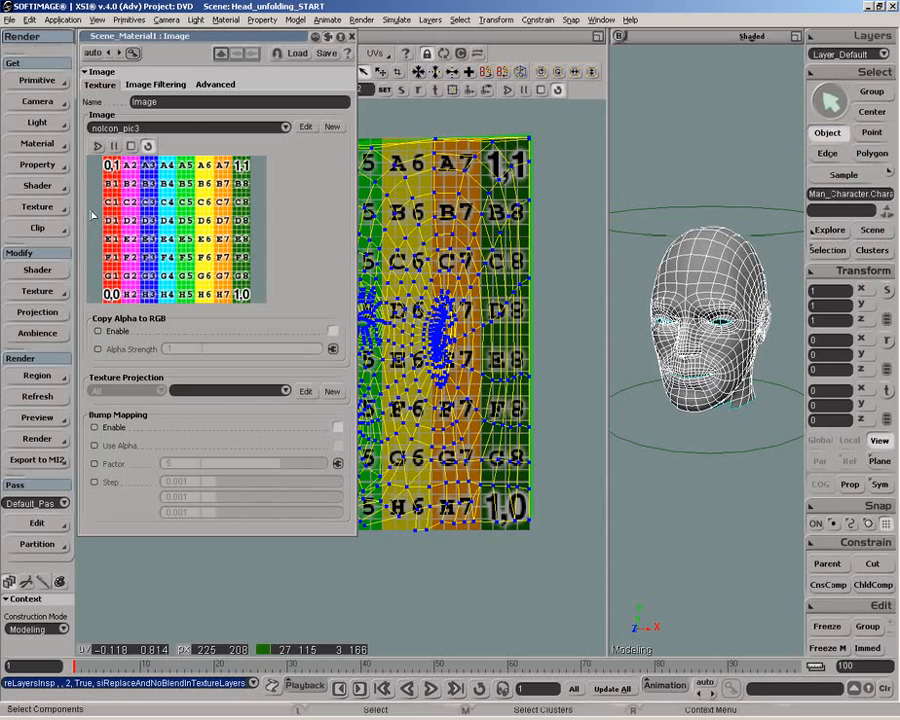
left_click(332, 127)
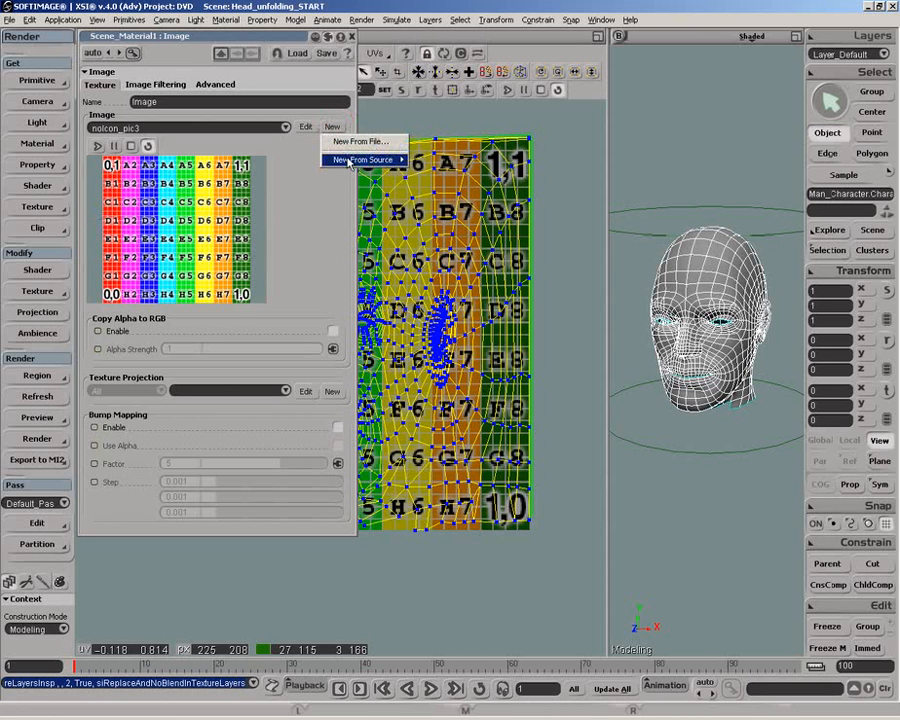
mouse_move(349, 162)
left_click(437, 171)
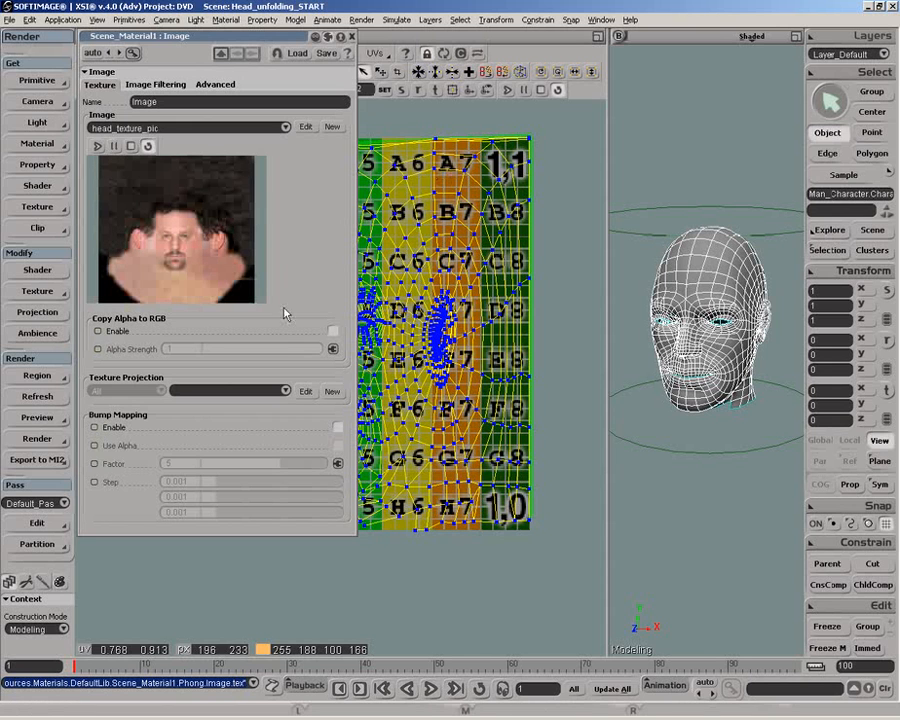
Assign the Texture_Projection (Cylindrical XY) projection to the image texture and close its properties.
left_click(283, 390)
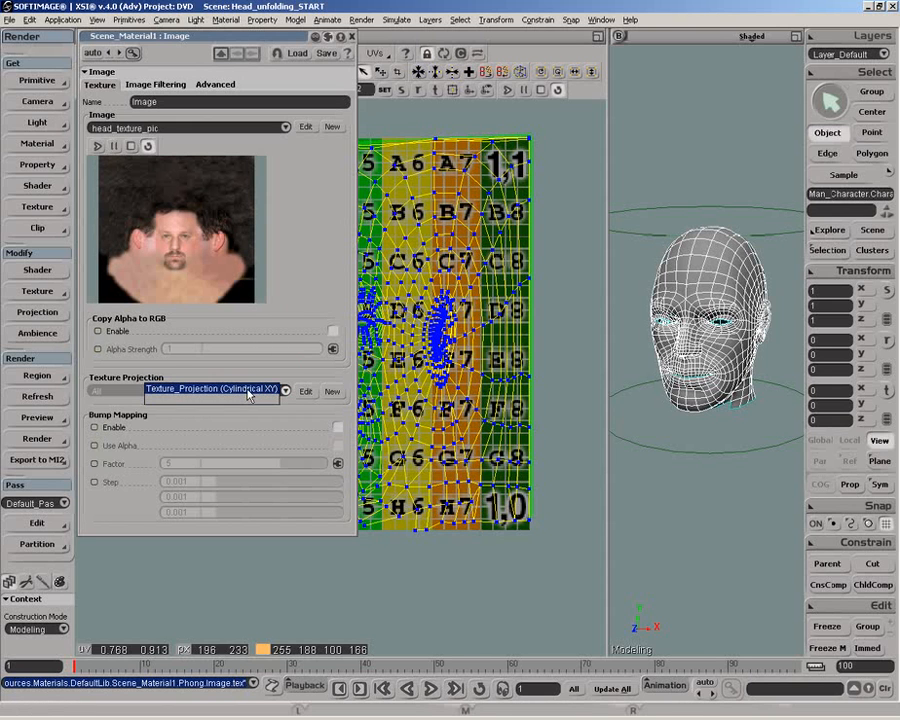
left_click(248, 392)
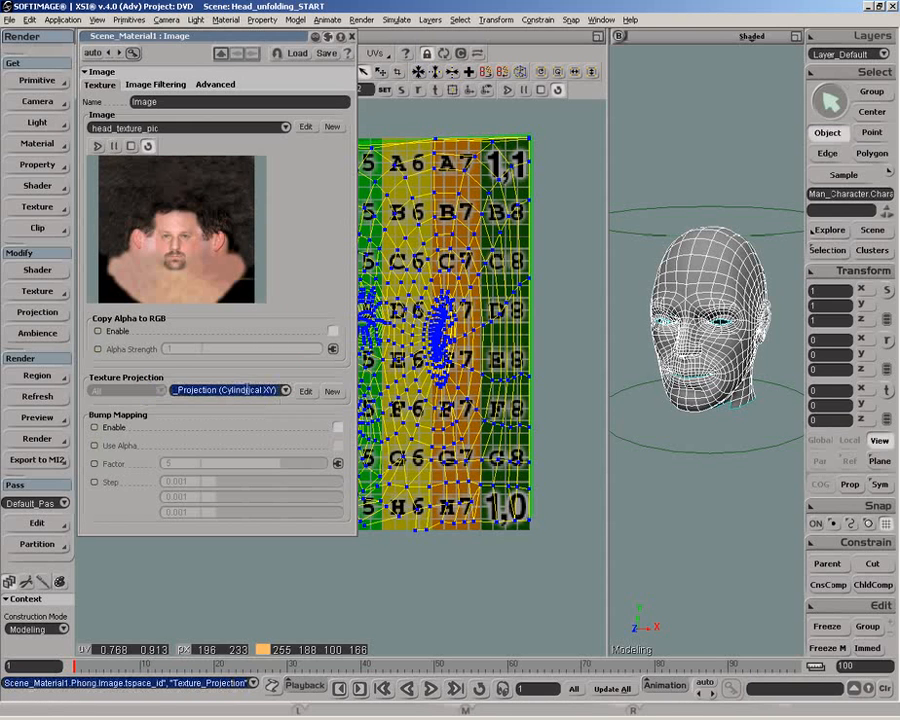
left_click(352, 37)
Deselect the head, set its viewport to Textured display, and show the head_texture_pic clip in the texture editor.
left_click(703, 130)
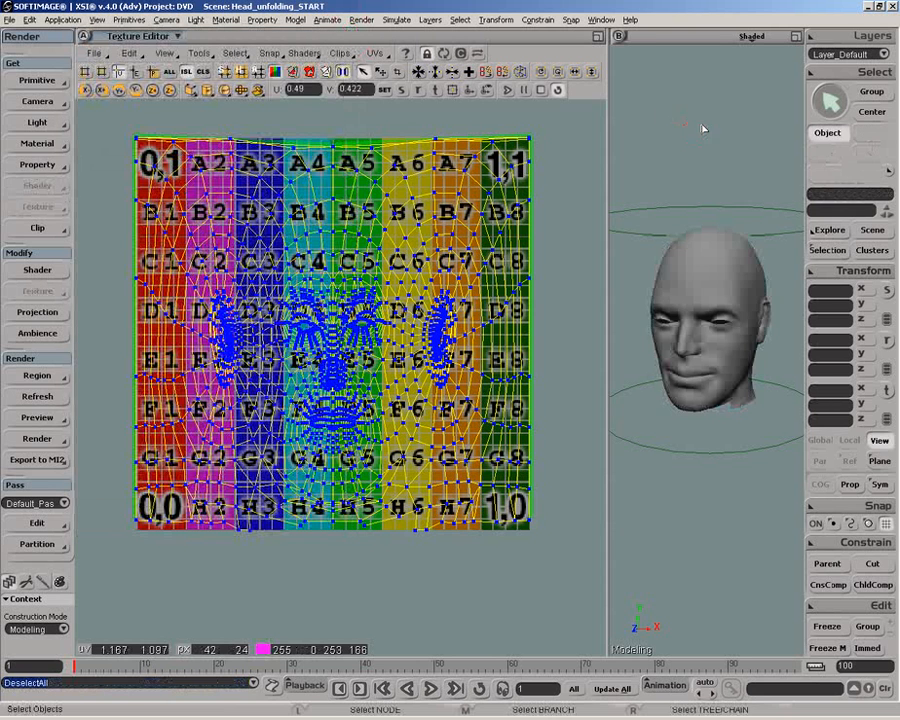
left_click(751, 37)
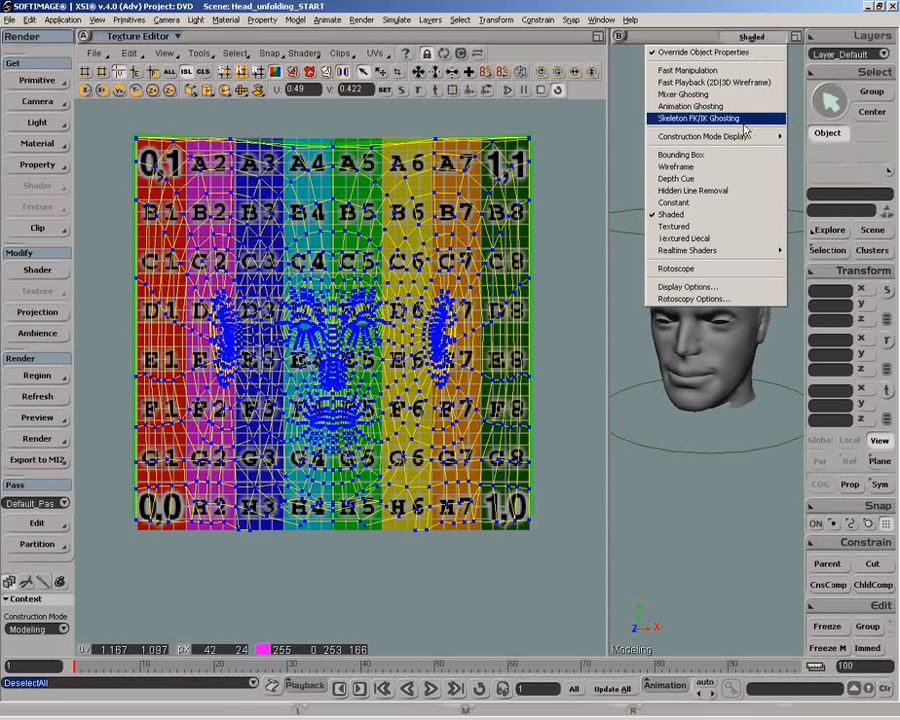
left_click(703, 227)
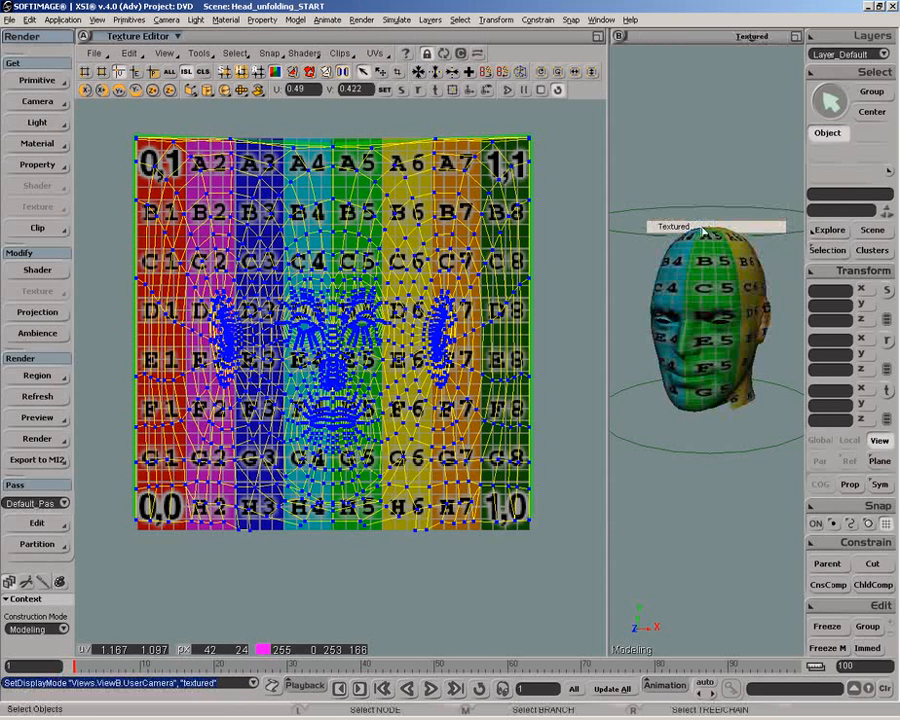
left_click(340, 53)
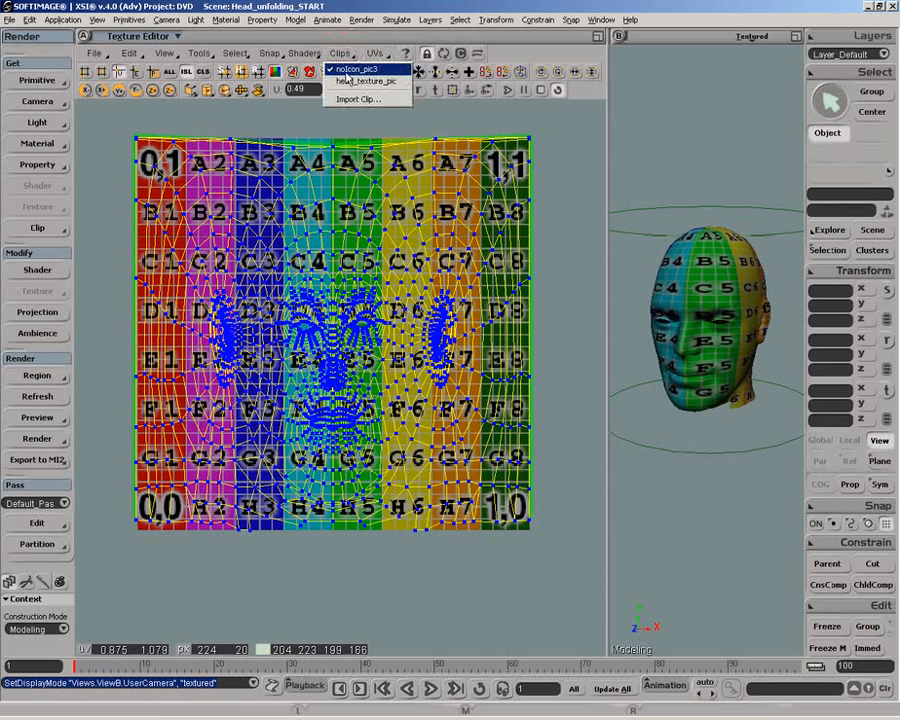
left_click(398, 81)
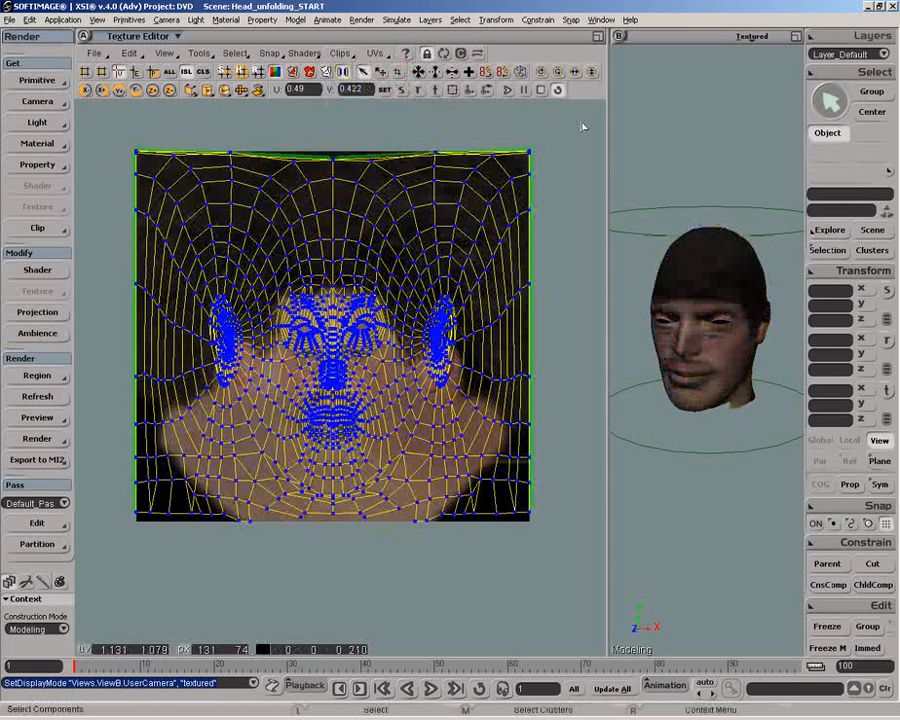
Set the camera display's head light intensity to 1.5 in the viewport's display options.
left_click(763, 40)
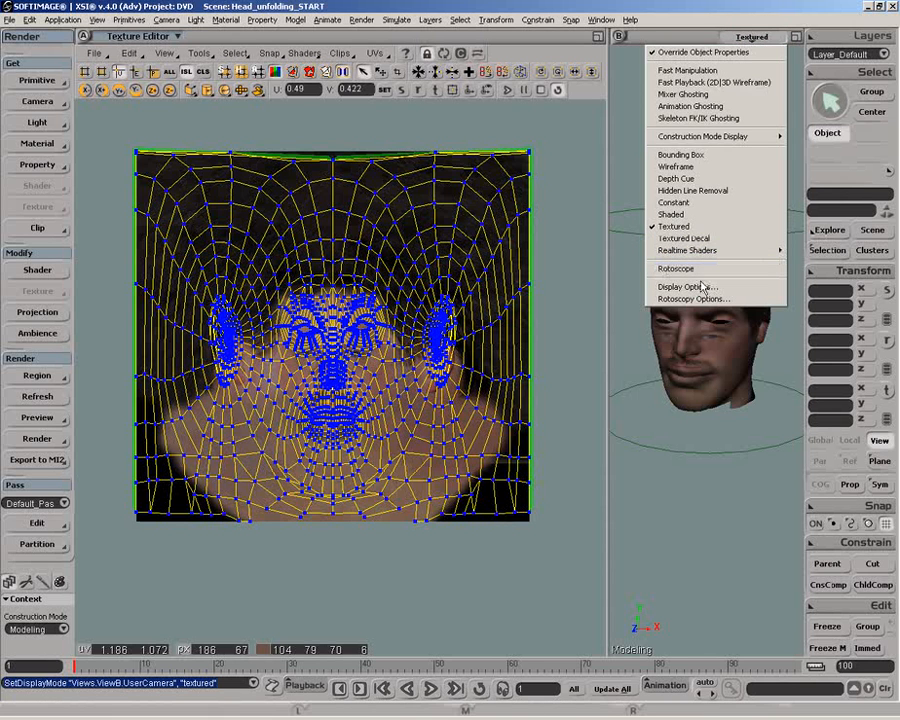
left_click(702, 287)
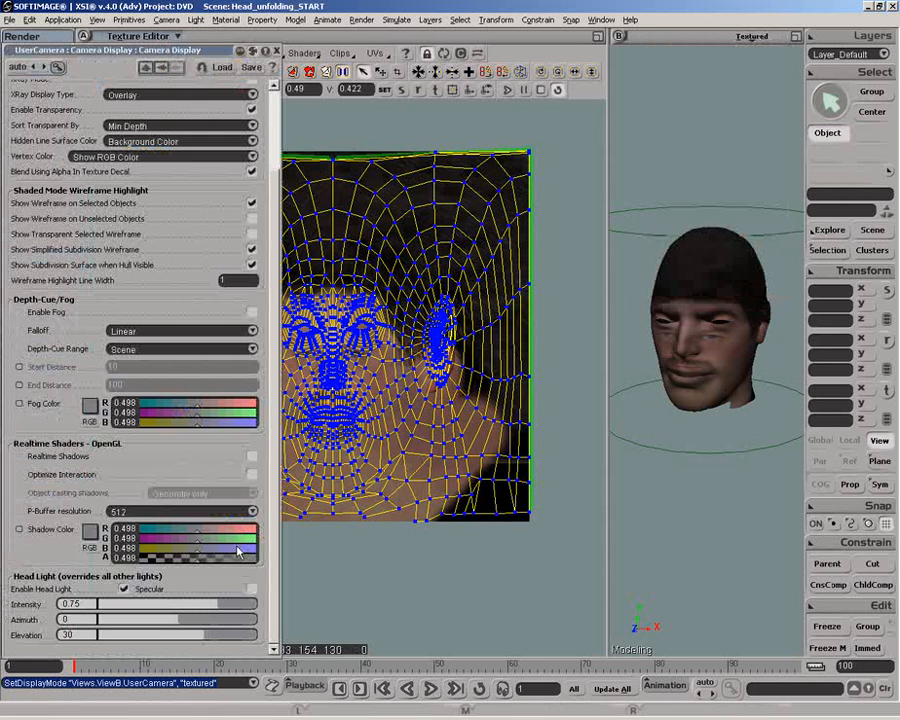
left_click(92, 604)
type("1.5")
key("Return")
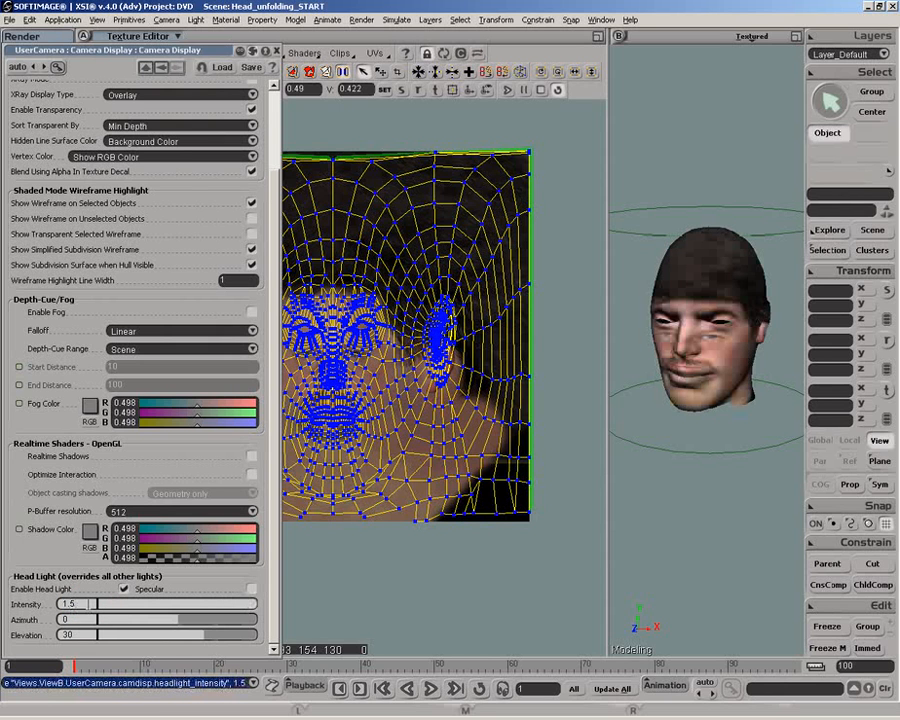
left_click(266, 50)
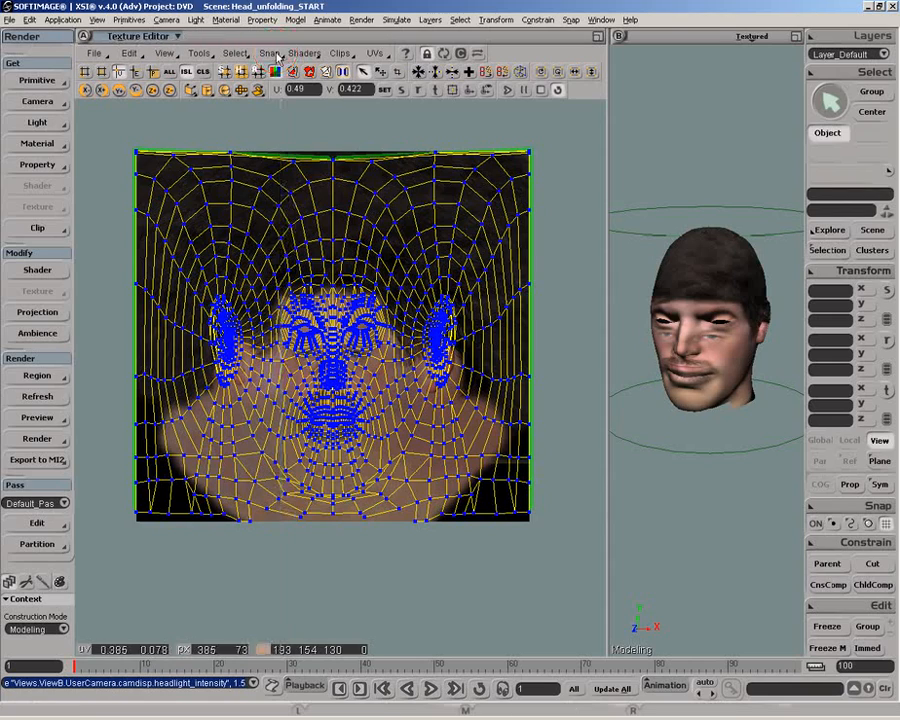
Turn off dimming of the head image in the texture editor to show the face around the nose clearly.
left_click(275, 74)
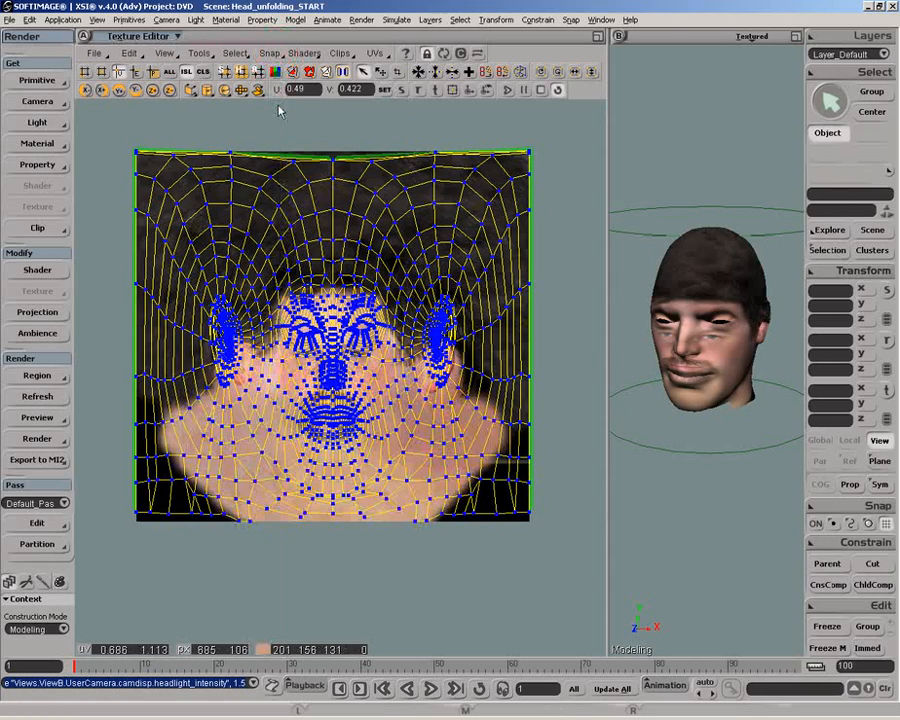
key("z")
mouse_move(325, 365)
middle_mouse_down()
mouse_move(330, 372)
mouse_move(321, 371)
middle_mouse_up()
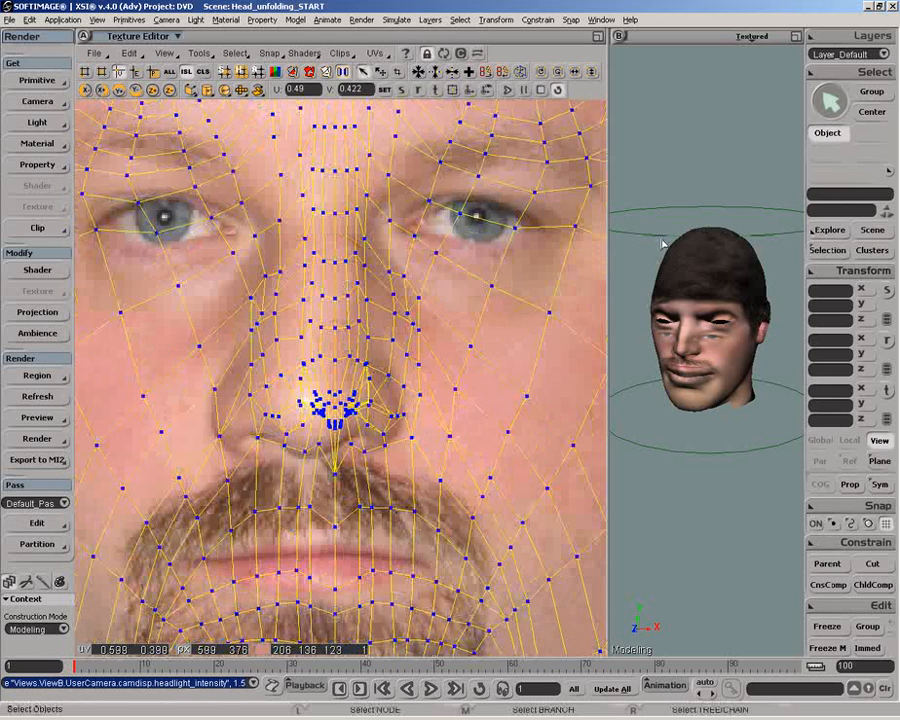
Rotate the cylindrical texture support to 4 degrees about Y to centre the UVs on the photographed nose, and deselect it.
left_click(707, 210)
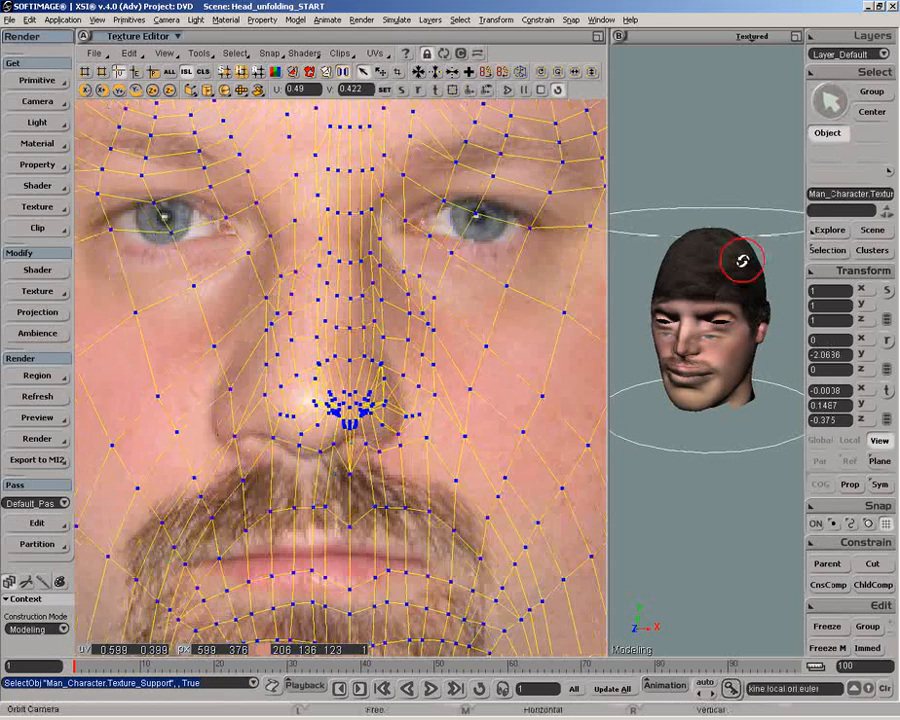
left_click_drag(741, 261, 741, 289)
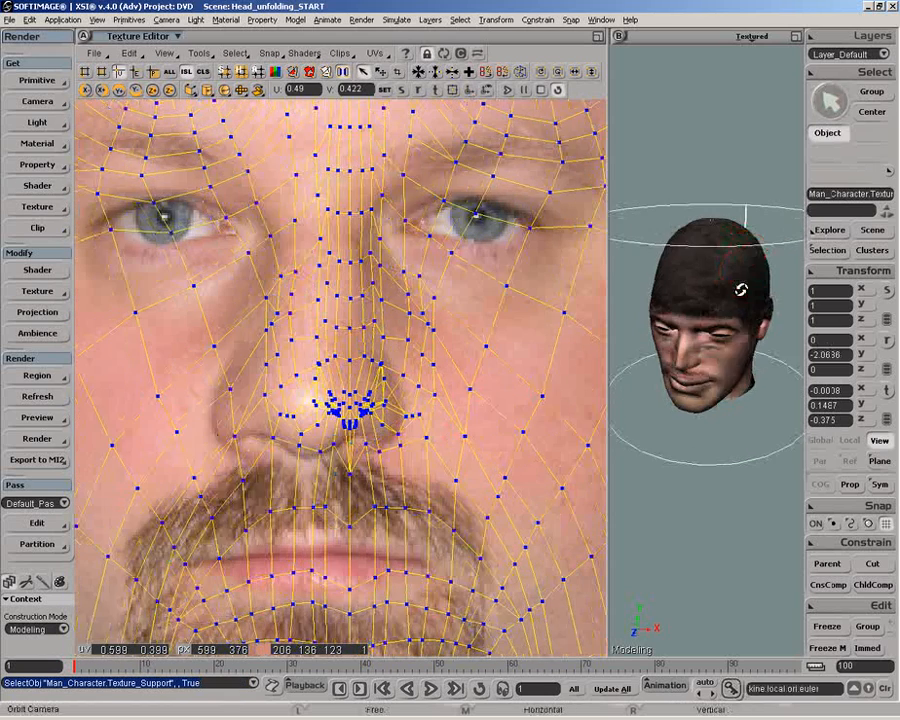
key("c")
left_click_drag(711, 328, 716, 330)
double_click(834, 355)
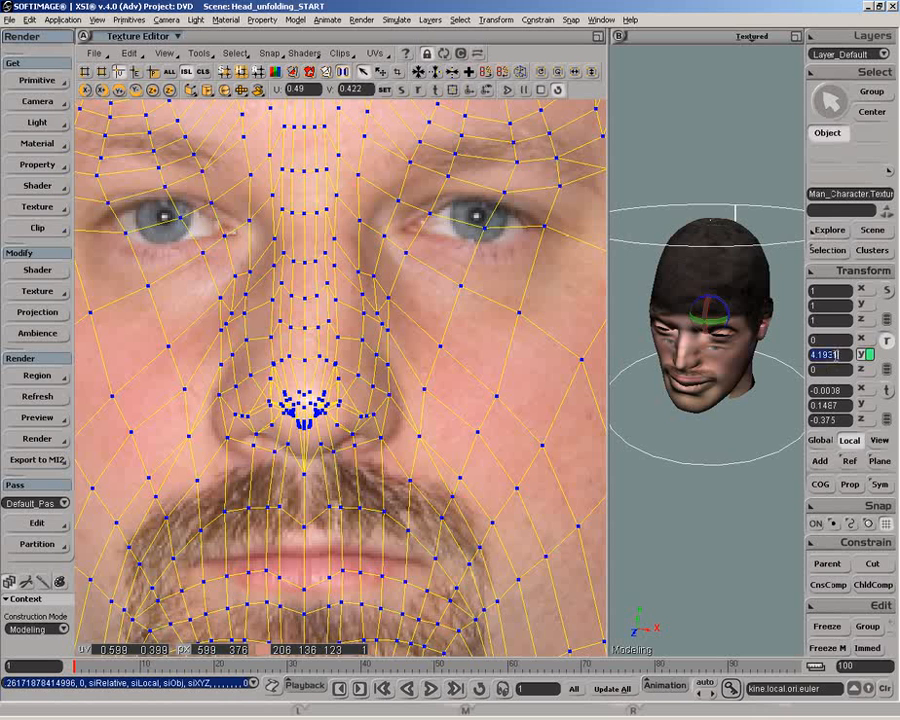
type("4")
key("Return")
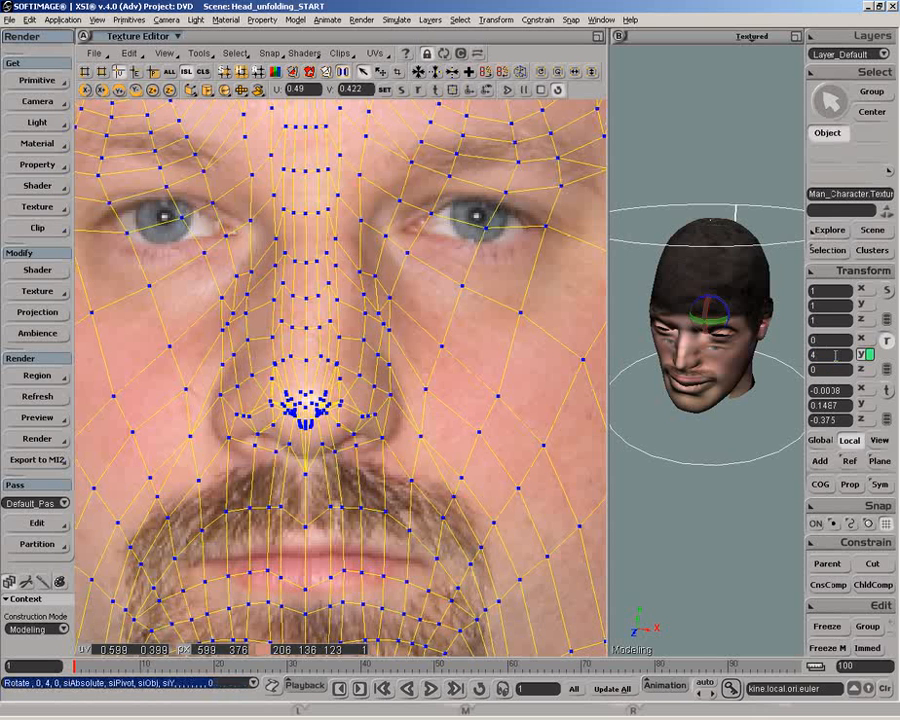
key("space")
left_click(784, 329)
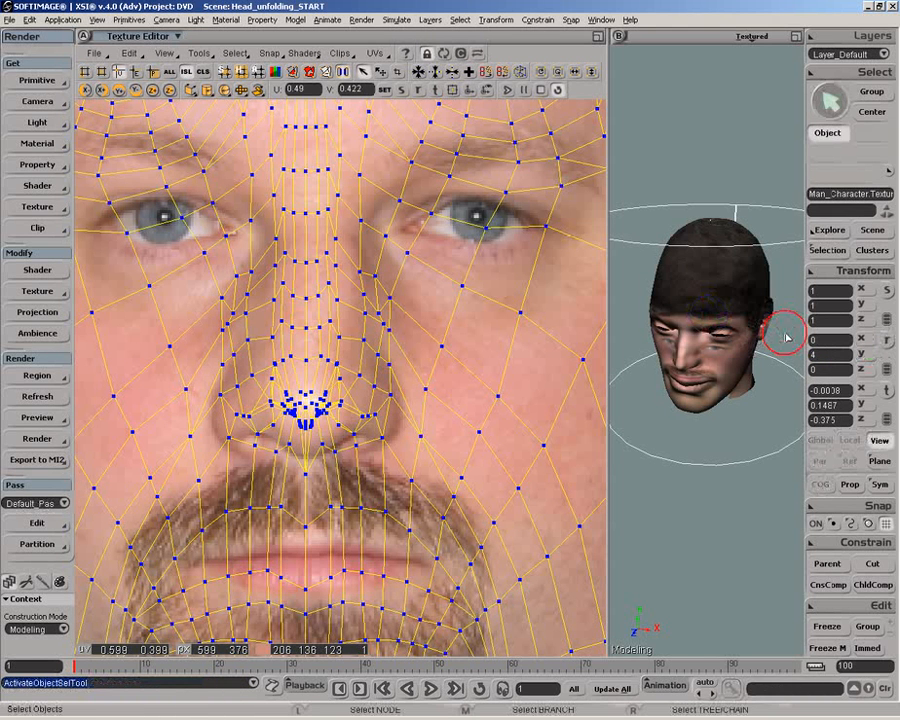
Examine how the face photo lines up on the head model and across the whole UV layout.
key("o")
left_click_drag(789, 408, 786, 382)
key("p")
left_click_drag(786, 400, 715, 478)
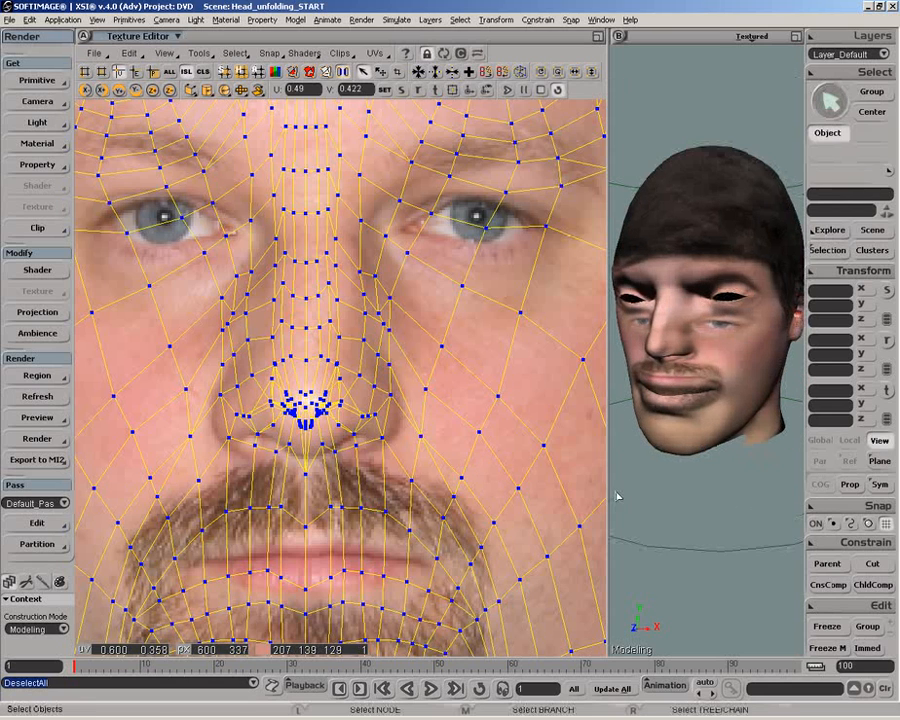
key("z")
mouse_move(363, 470)
right_mouse_down()
mouse_move(364, 462)
mouse_move(370, 476)
right_mouse_up()
left_click_drag(370, 476, 370, 527)
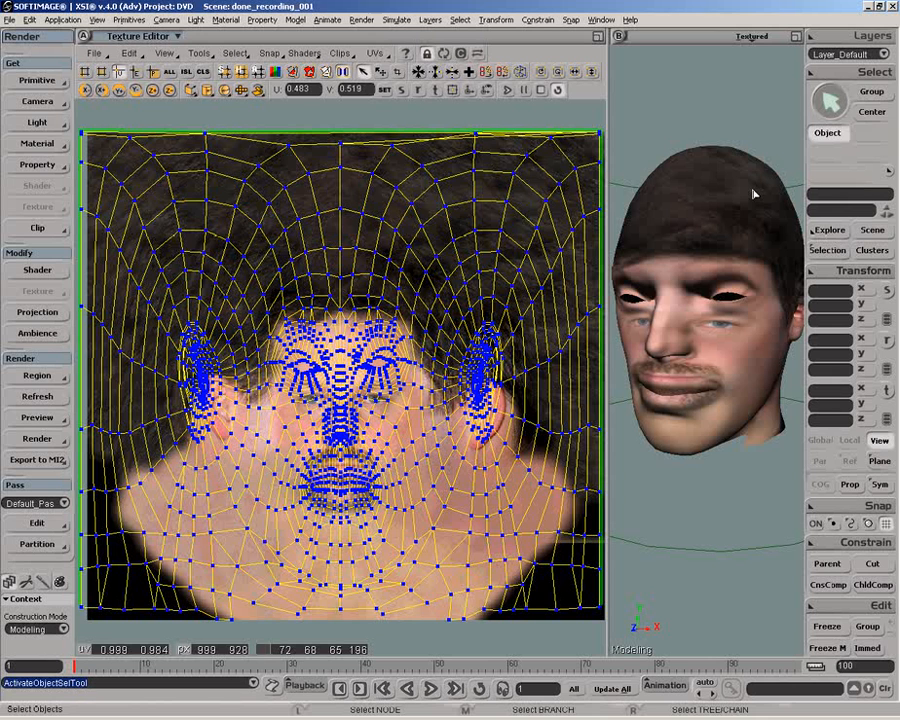
Select the ring of polygons around one eye opening on the head.
left_click(750, 191)
key("p")
left_click_drag(754, 194, 712, 450)
key("z")
left_click(872, 154)
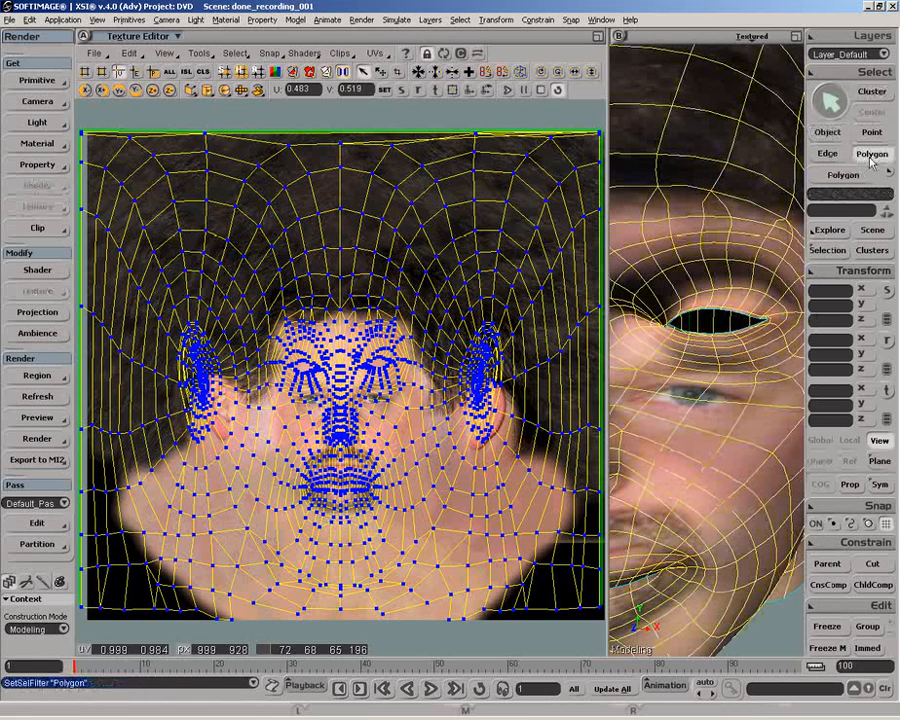
middle_click(709, 300, "alt")
middle_click(712, 298, "alt")
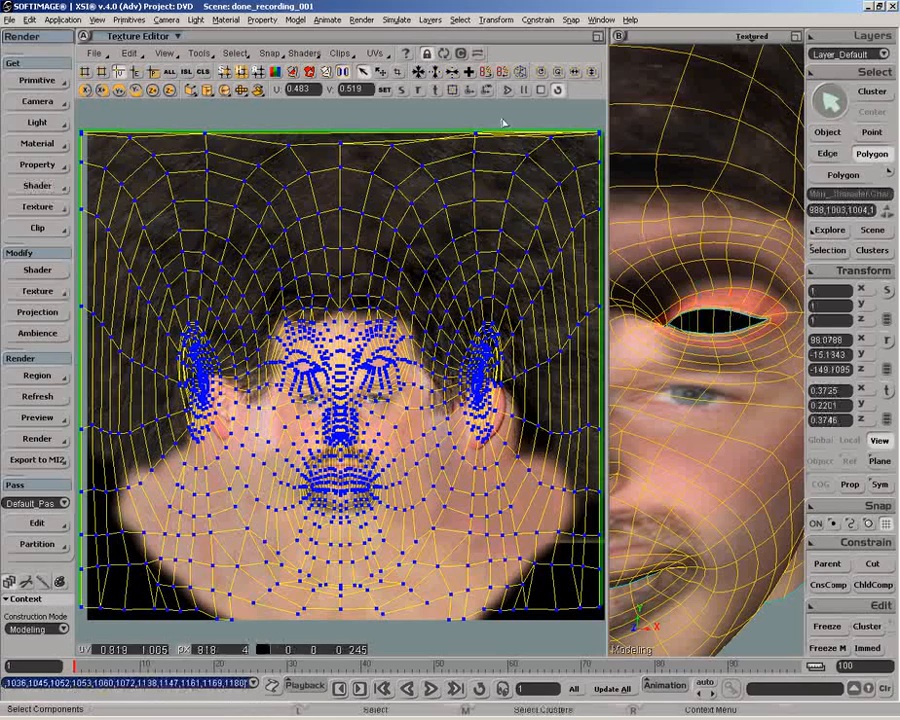
Update the texture editor from the polygon selection and locate that eye's UV points over the photo.
left_click(445, 57)
key("z")
middle_click(414, 342)
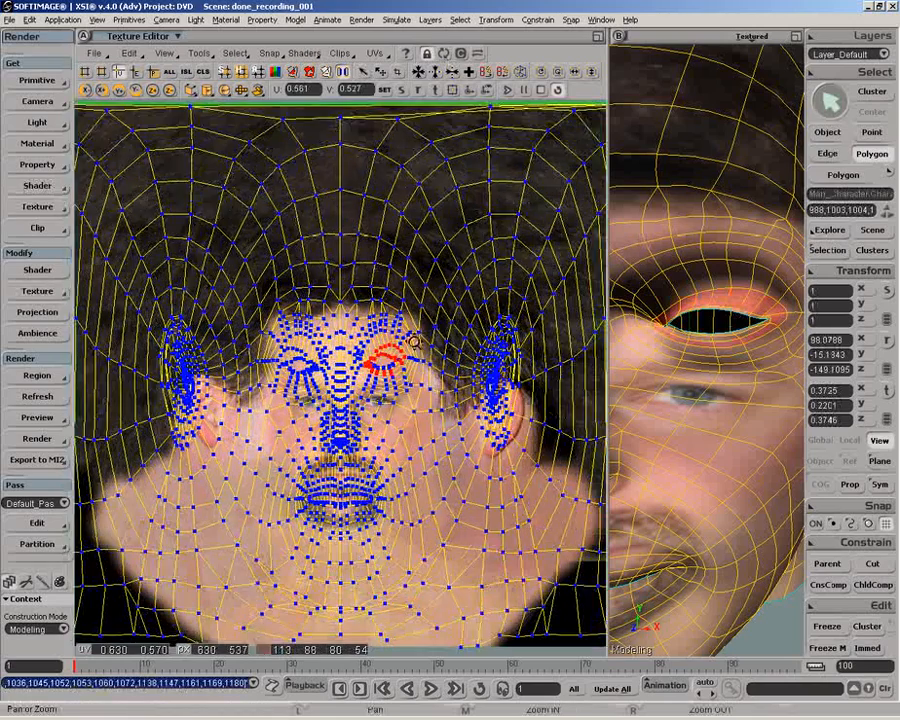
middle_click(414, 342)
middle_click(414, 342)
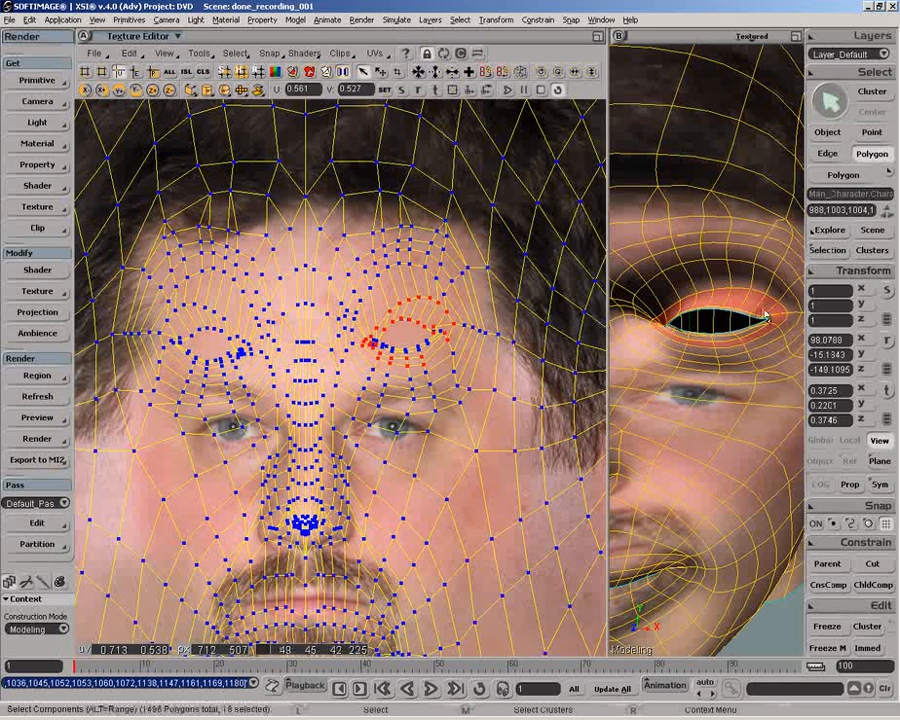
Select the border edges of both eye openings and update the texture editor to highlight their UV points.
key("space")
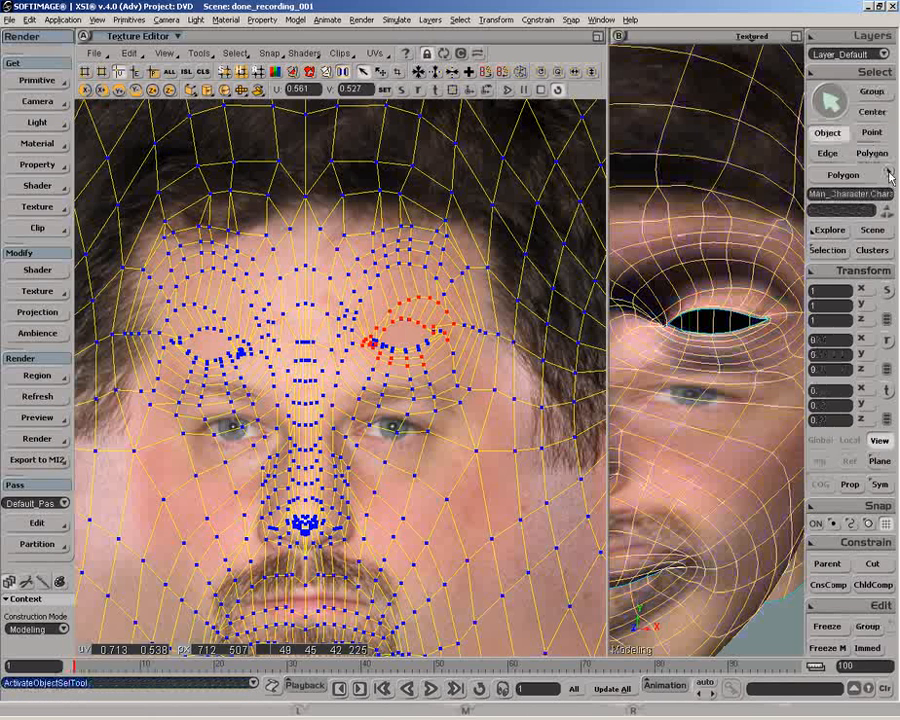
left_click(889, 175)
left_click(760, 259)
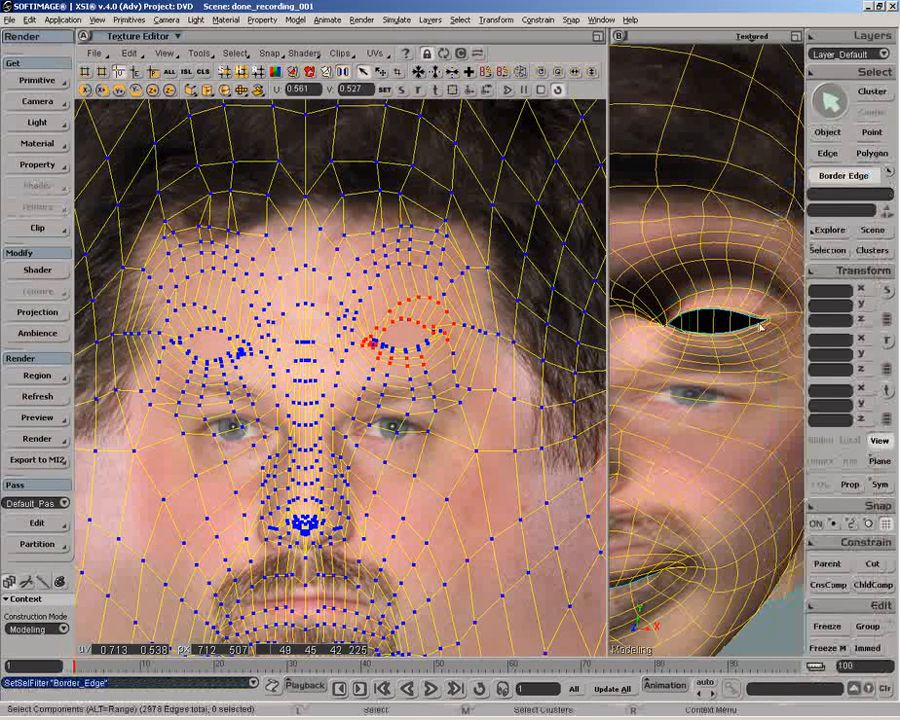
key("p")
right_click_drag(701, 375, 723, 372)
key("o")
left_click_drag(723, 372, 756, 356)
key("z")
key("o")
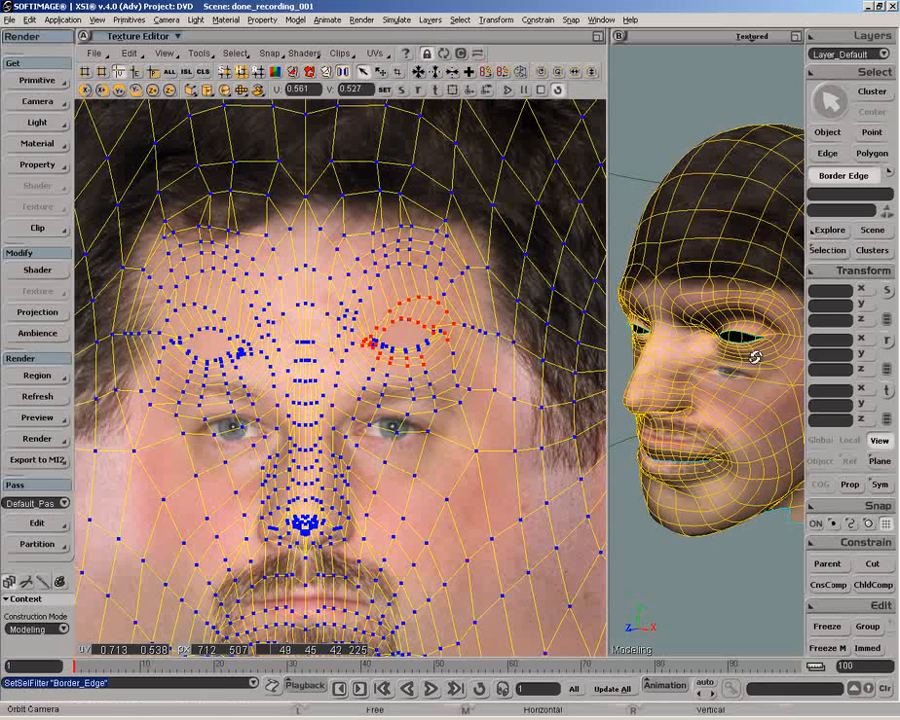
left_click(773, 363)
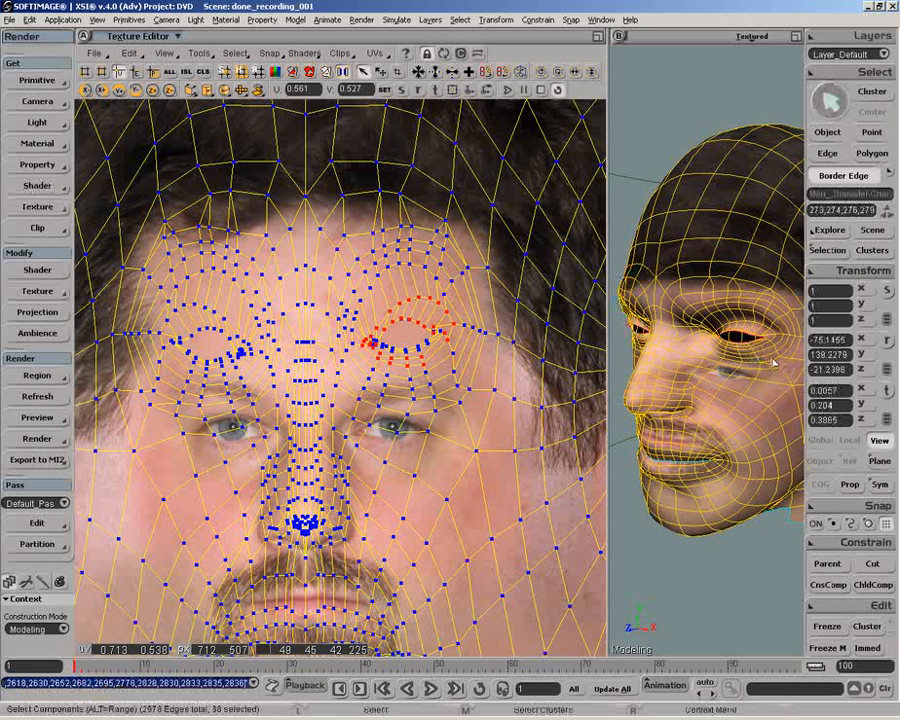
left_click(442, 54)
key("z")
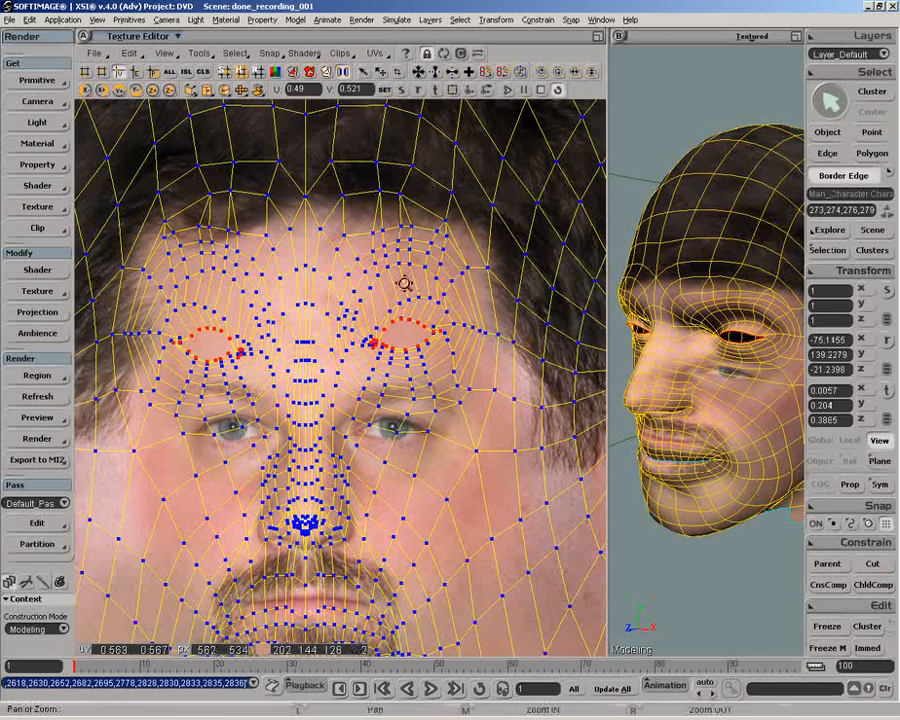
Grow the UV point selection around both eye openings once and sync it to the sample points on the 3D head.
middle_click(404, 284)
left_click_drag(404, 284, 427, 289)
left_click(235, 53)
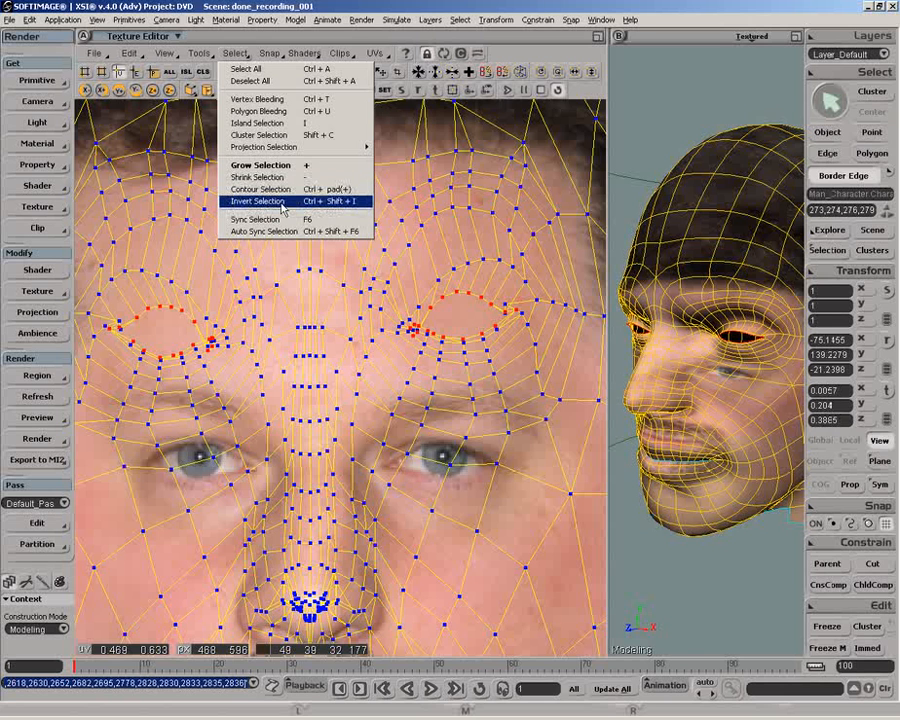
left_click(307, 166)
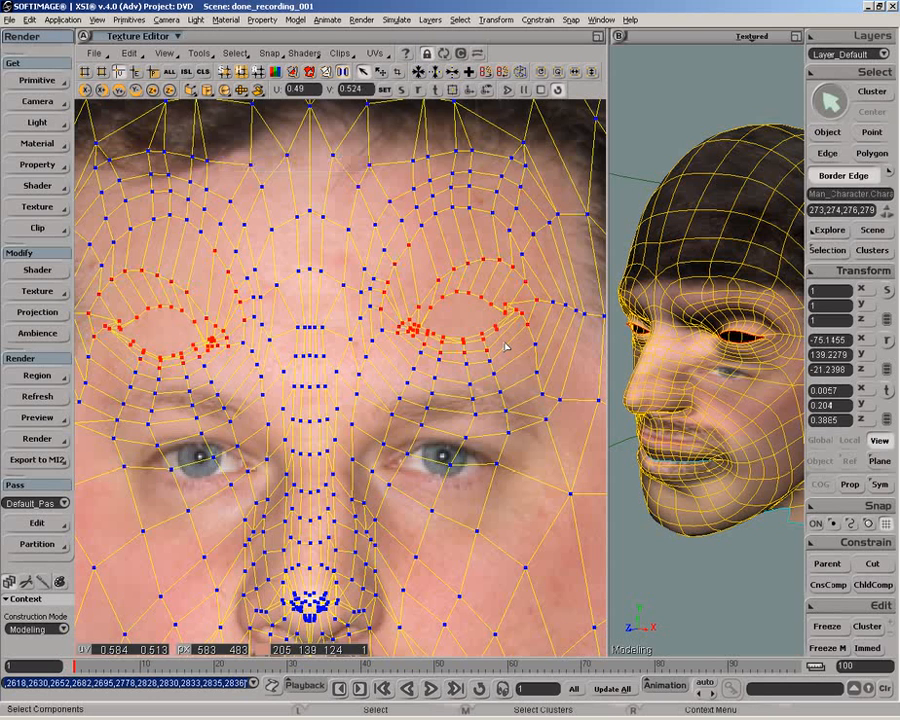
left_click(478, 55)
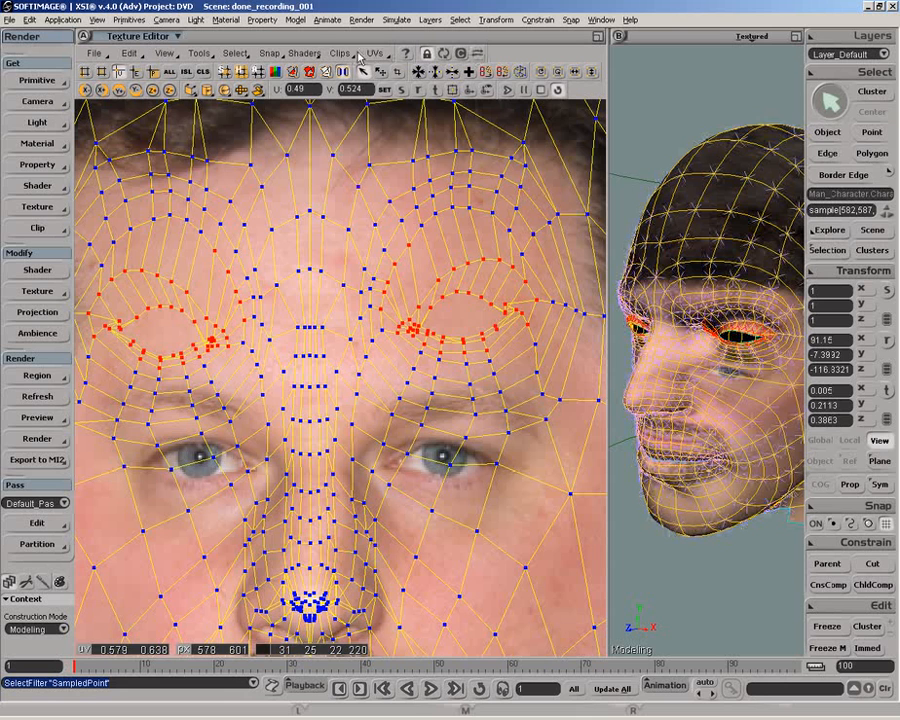
Review the general texture editor preferences, including the Selection Locked option.
left_click(93, 53)
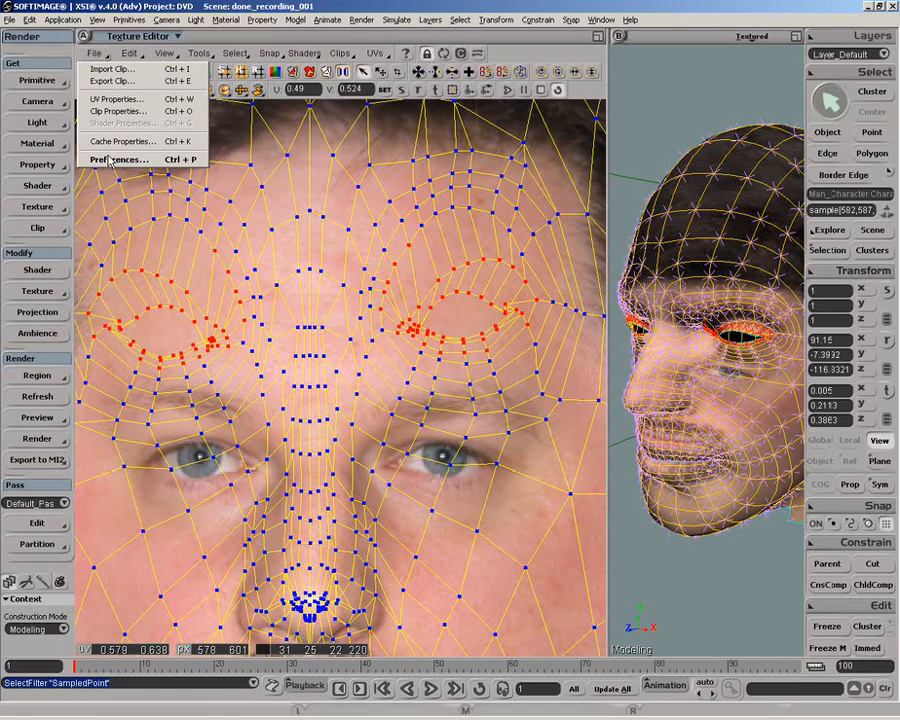
left_click(111, 160)
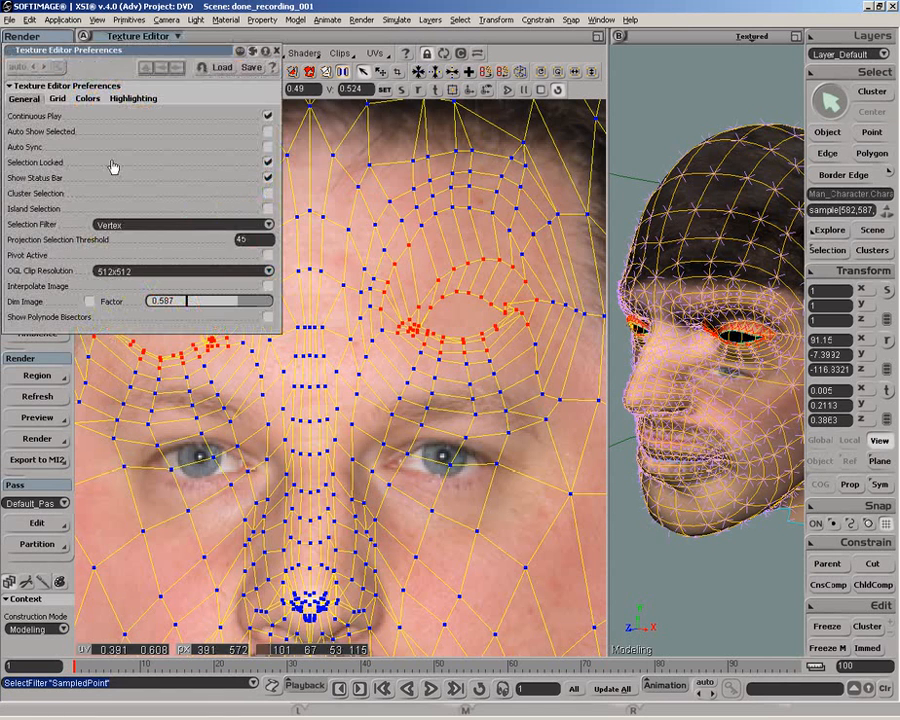
left_click(268, 162)
left_click(277, 50)
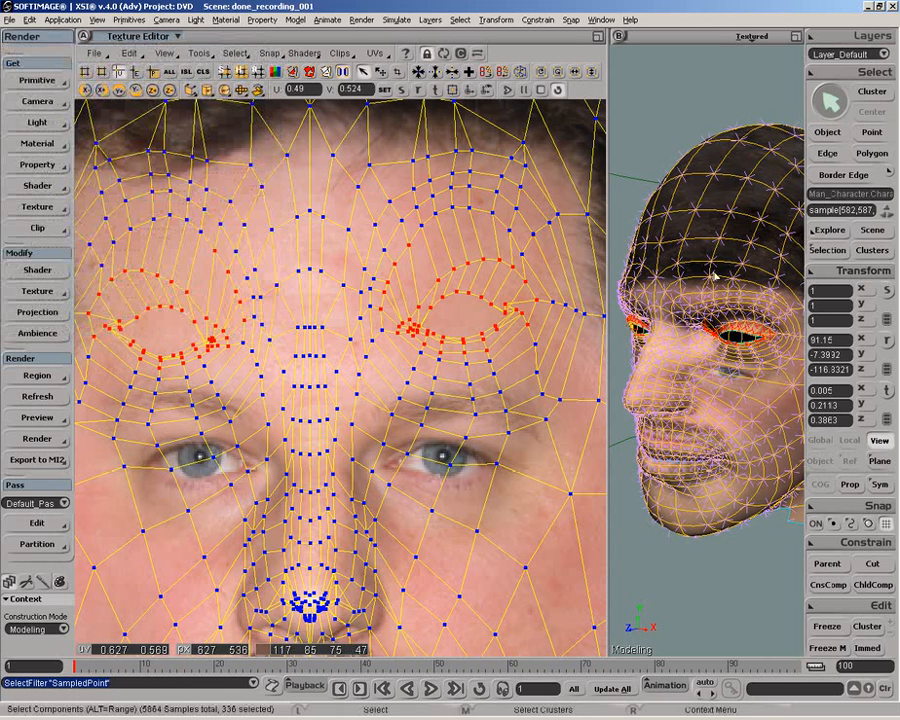
Try adding the sample points surrounding one eye on the 3D head to the selection and updating the texture editor from it.
key("p")
left_click_drag(741, 288, 670, 305)
key("z")
key("p")
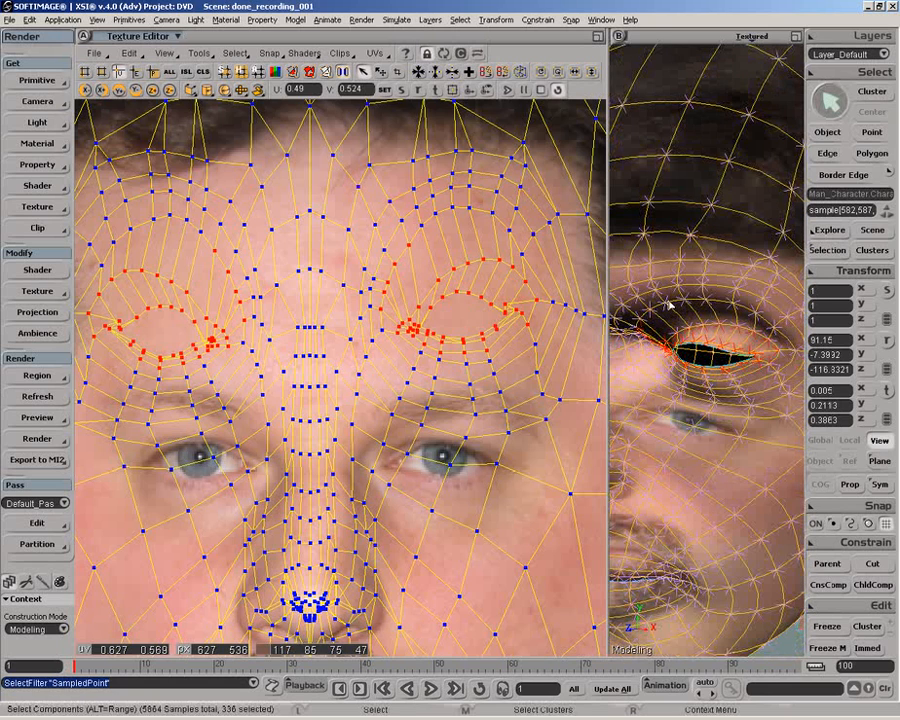
key("shift")
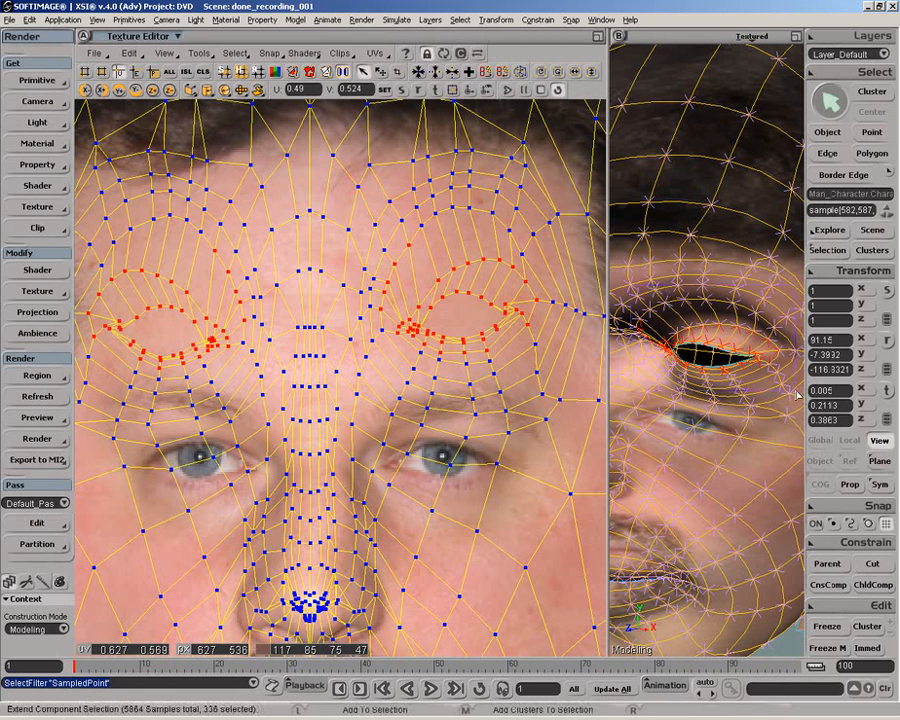
left_click_drag(797, 397, 750, 313, "shift")
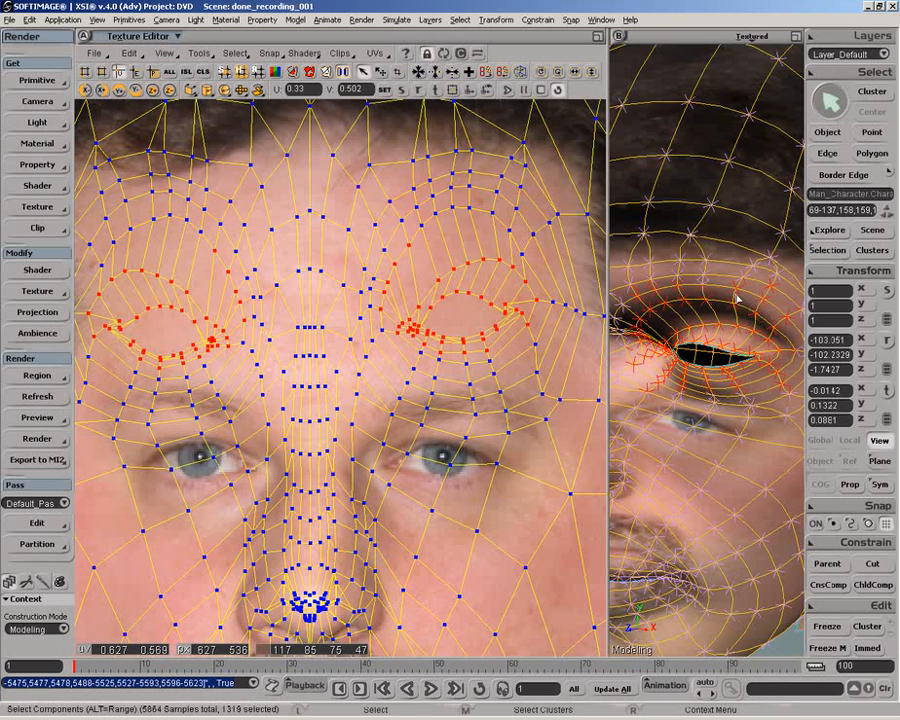
scroll(729, 367, "up", 5)
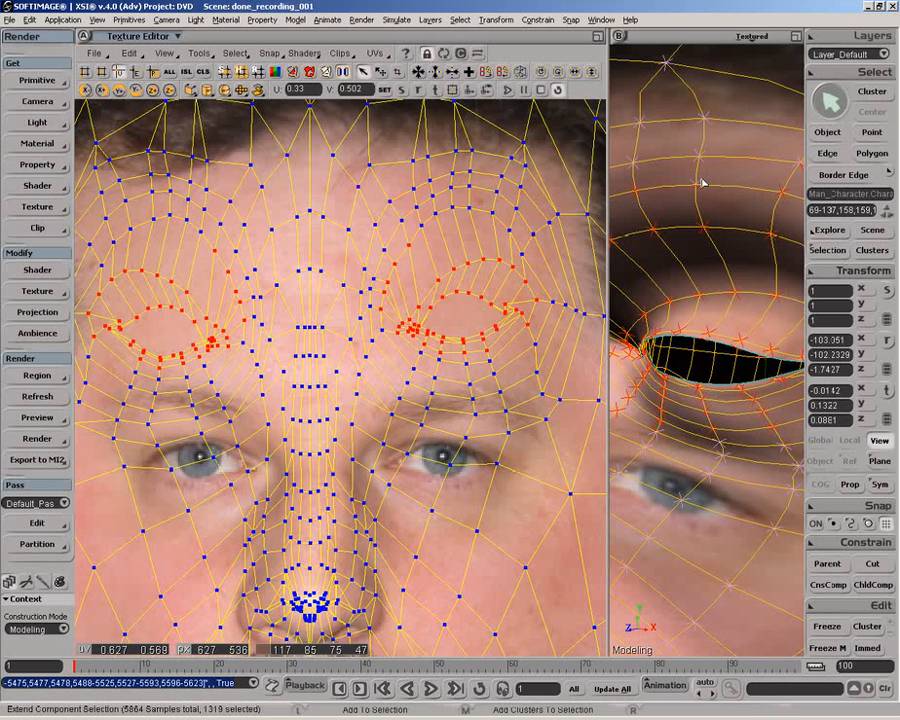
left_click(703, 184, "shift")
left_click(697, 188, "shift")
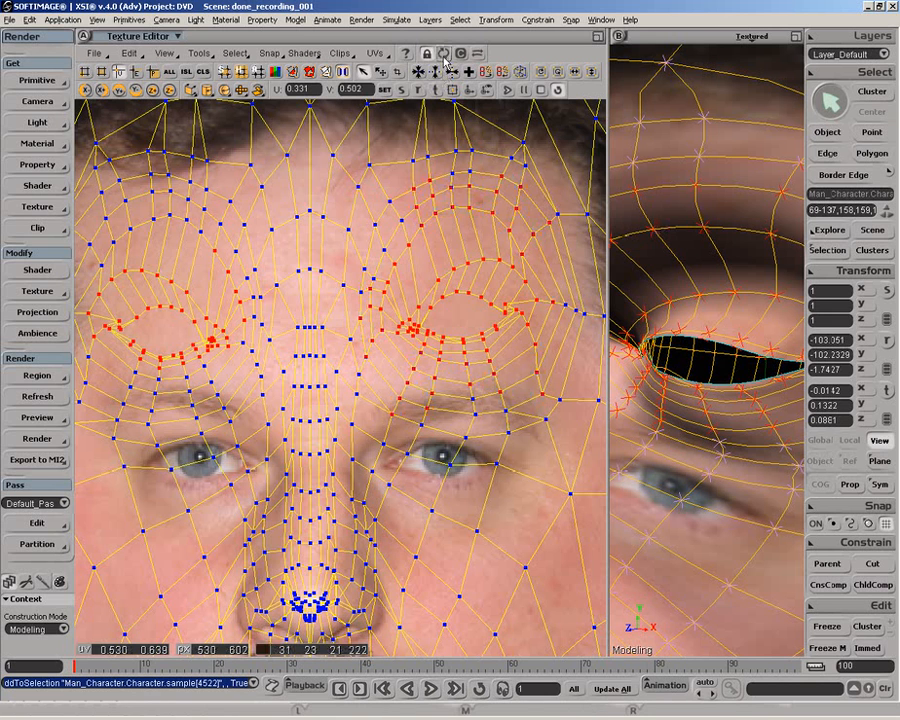
Undo the sample points added around the eye and the matching texture editor update.
key("ctrl+z")
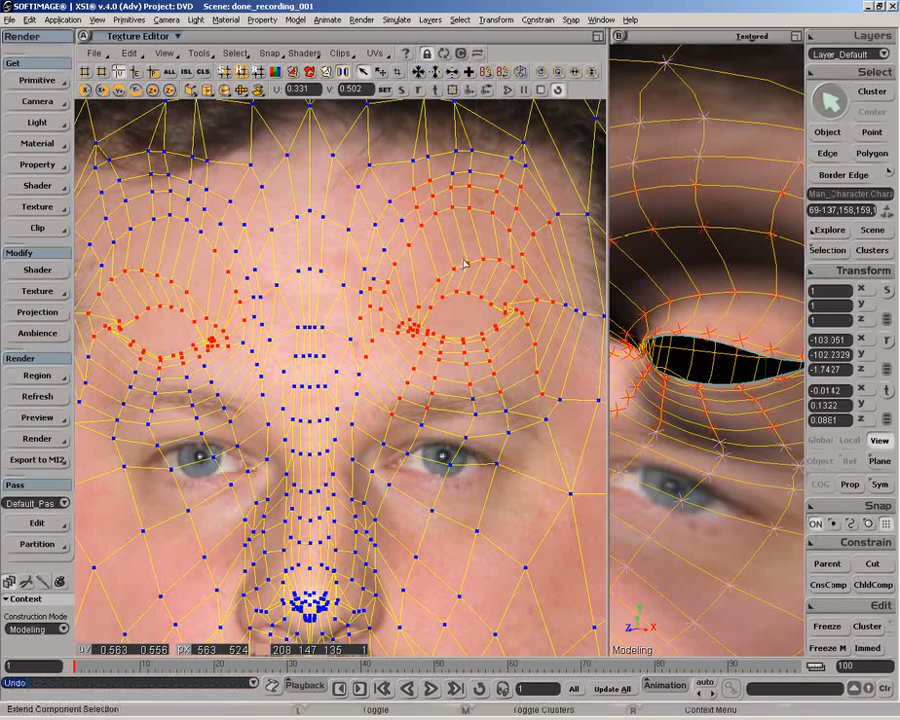
key("ctrl+z")
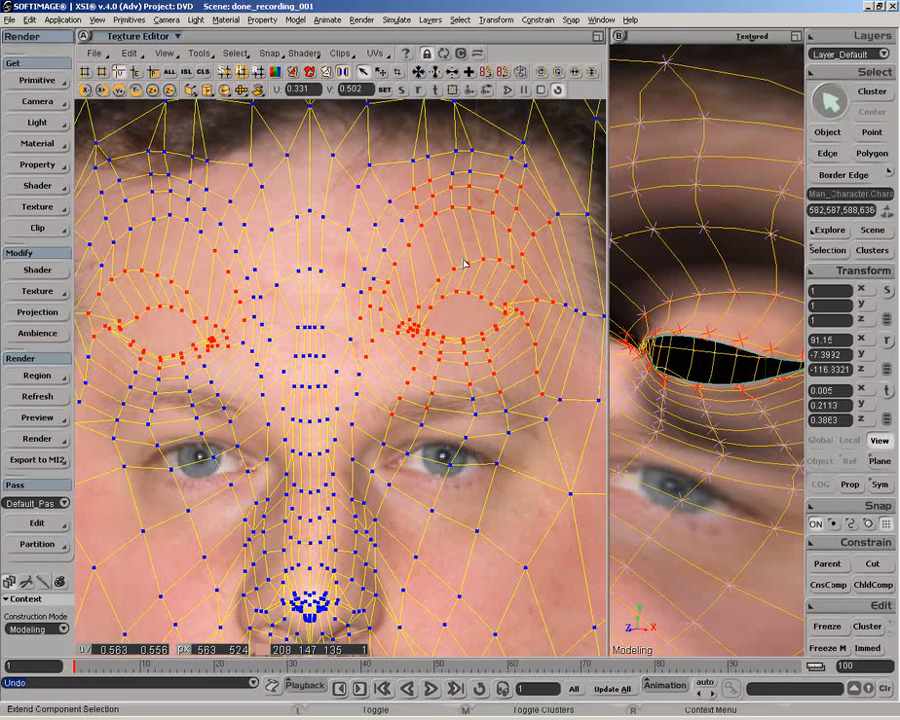
key("ctrl+z")
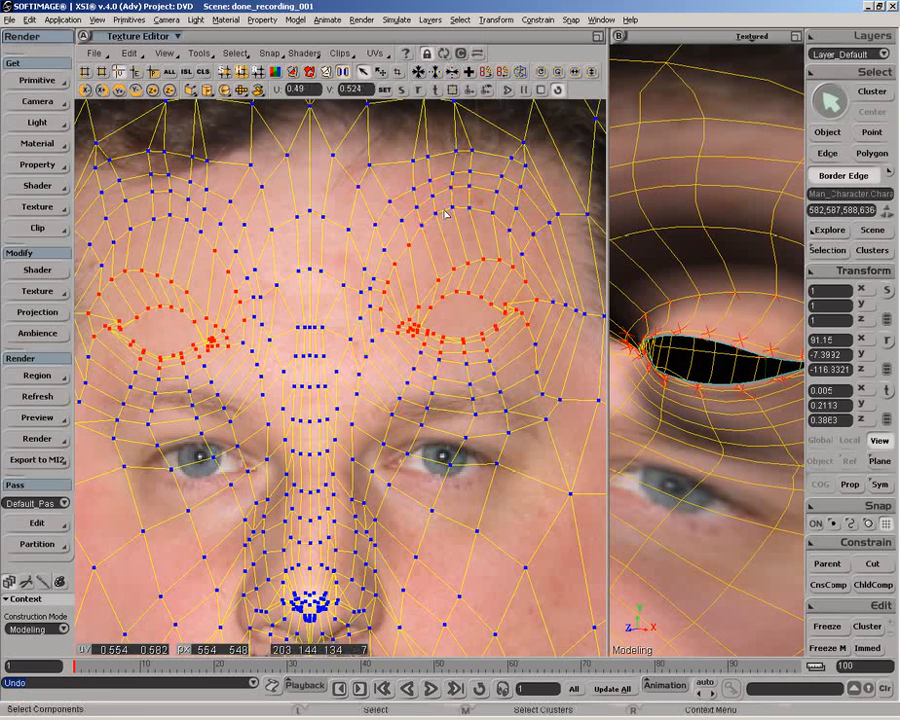
left_click(388, 229, "ctrl+shift")
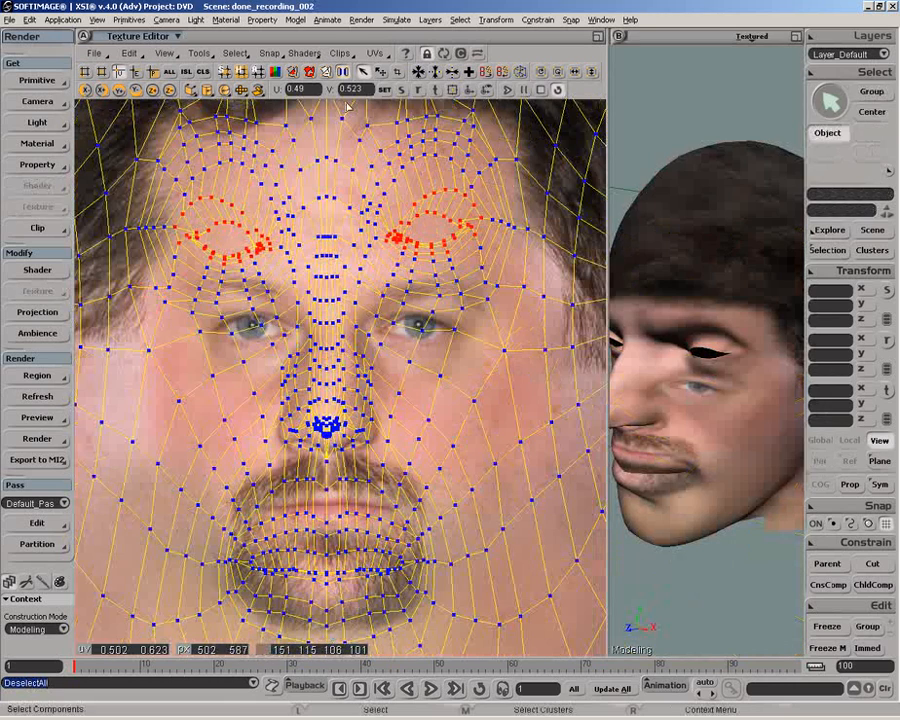
Create a cluster from the selected UV points around both eye openings.
left_click(128, 55)
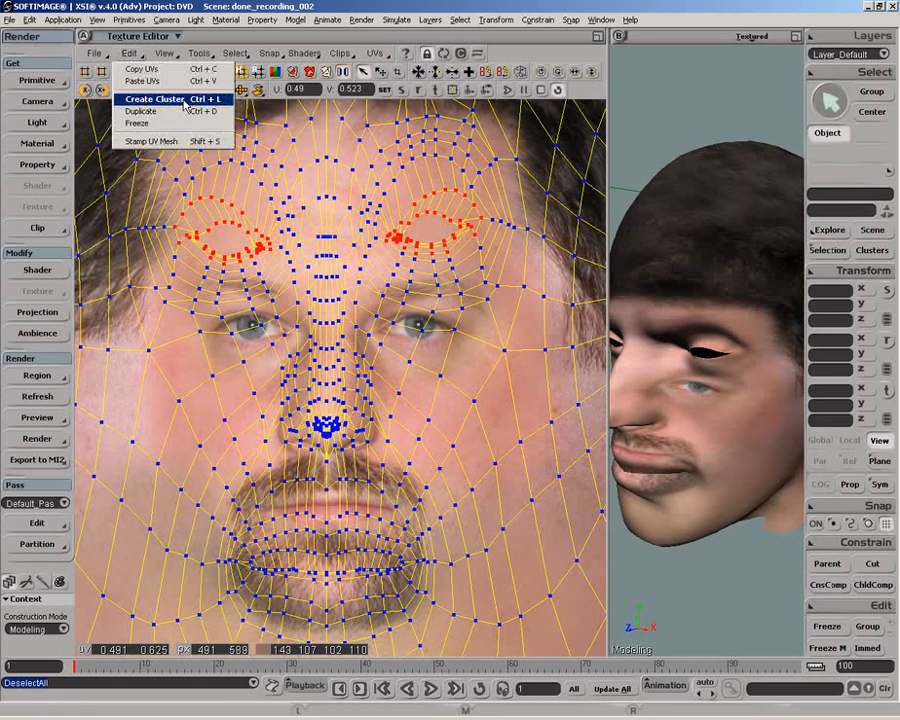
left_click(487, 365)
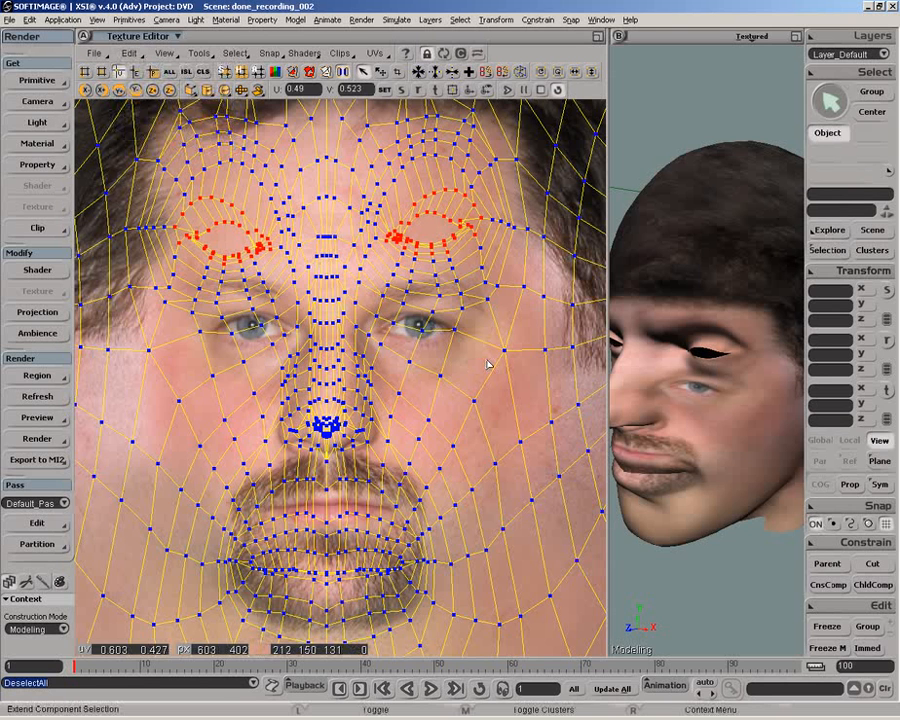
key("ctrl+g")
Select the head and expand its Polygon Mesh and Clusters nodes in the Explorer.
key("space")
left_click(679, 163)
left_click(693, 169)
key("8")
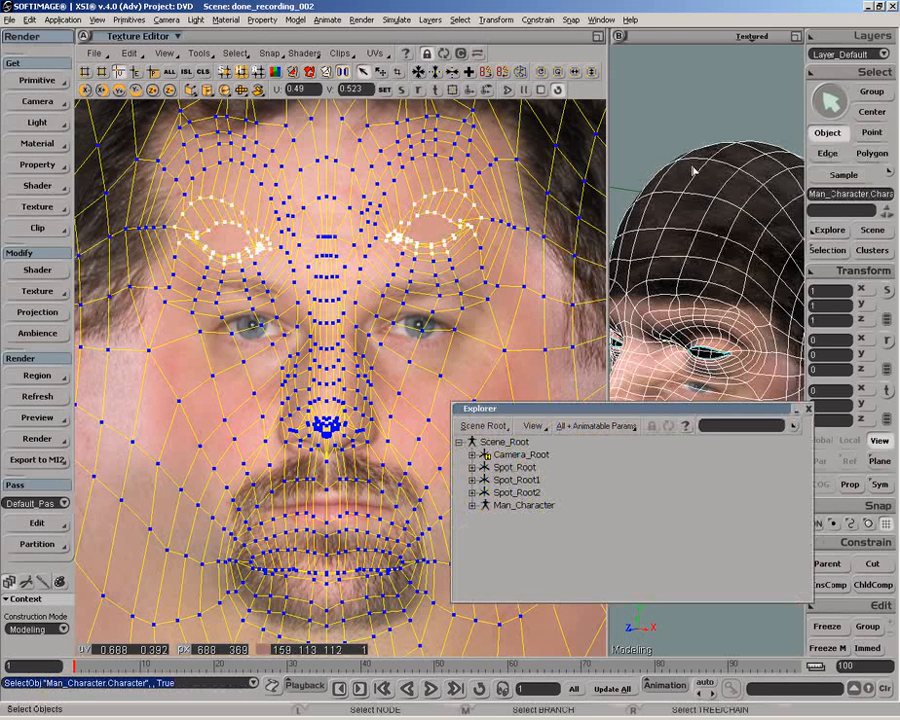
key("e")
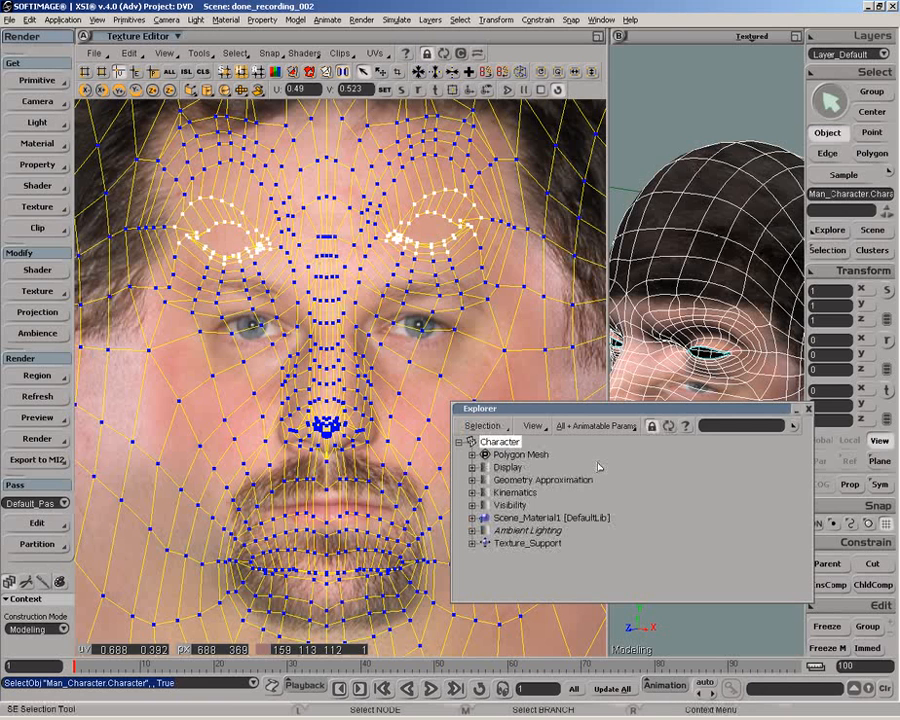
left_click(472, 454)
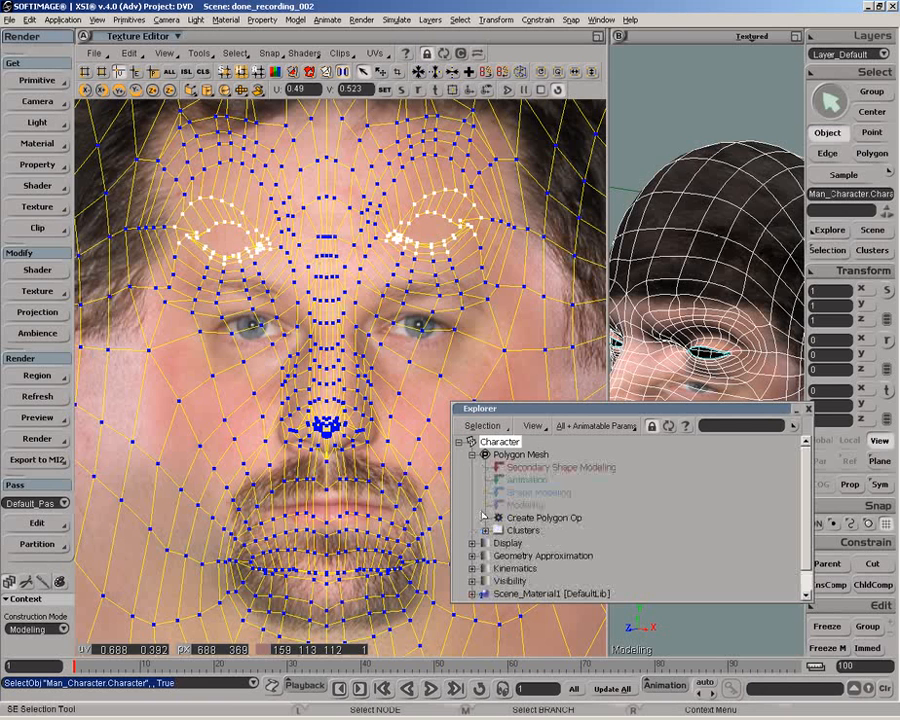
left_click(485, 531)
Rename the new sample cluster as Eyes.
left_click(534, 543)
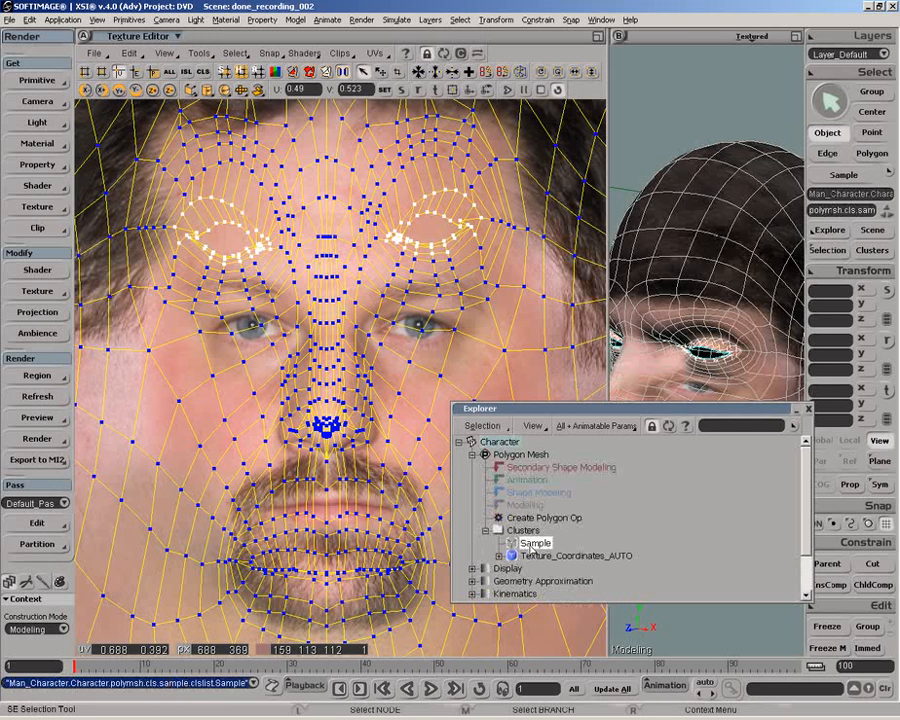
double_click(534, 544)
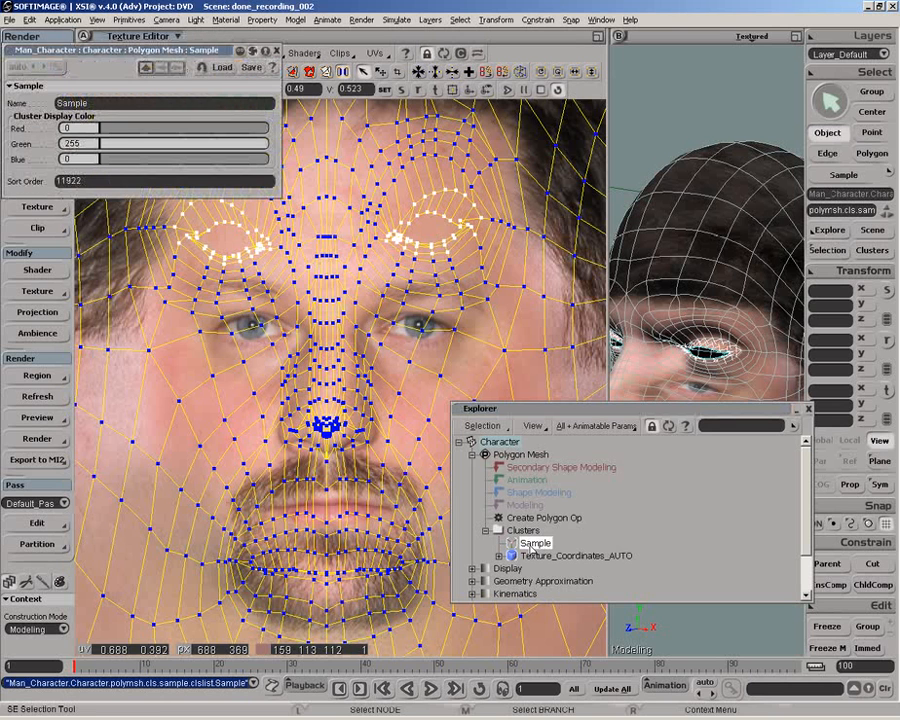
double_click(98, 104)
type("Eyes")
key("Return")
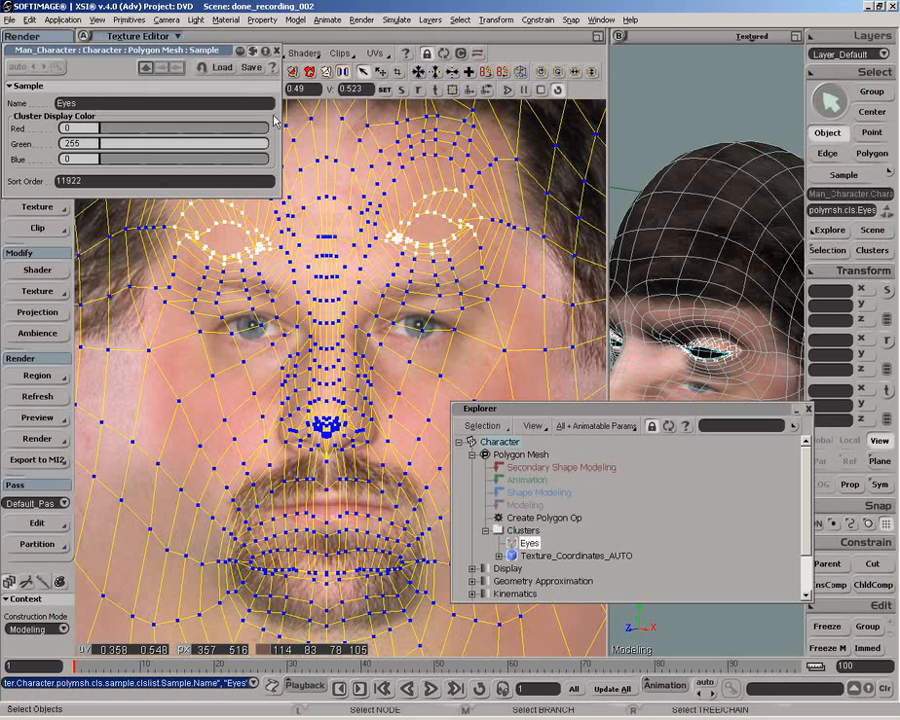
left_click(277, 50)
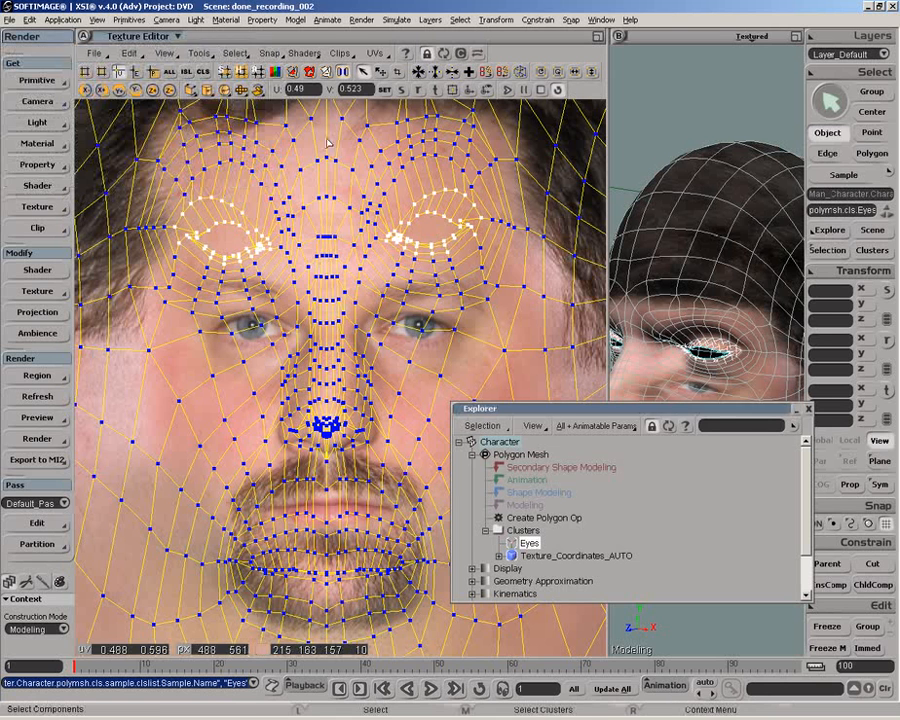
Select the member points of the Eyes cluster, close the Explorer and update the texture editor from that selection.
left_click_drag(573, 415, 735, 472)
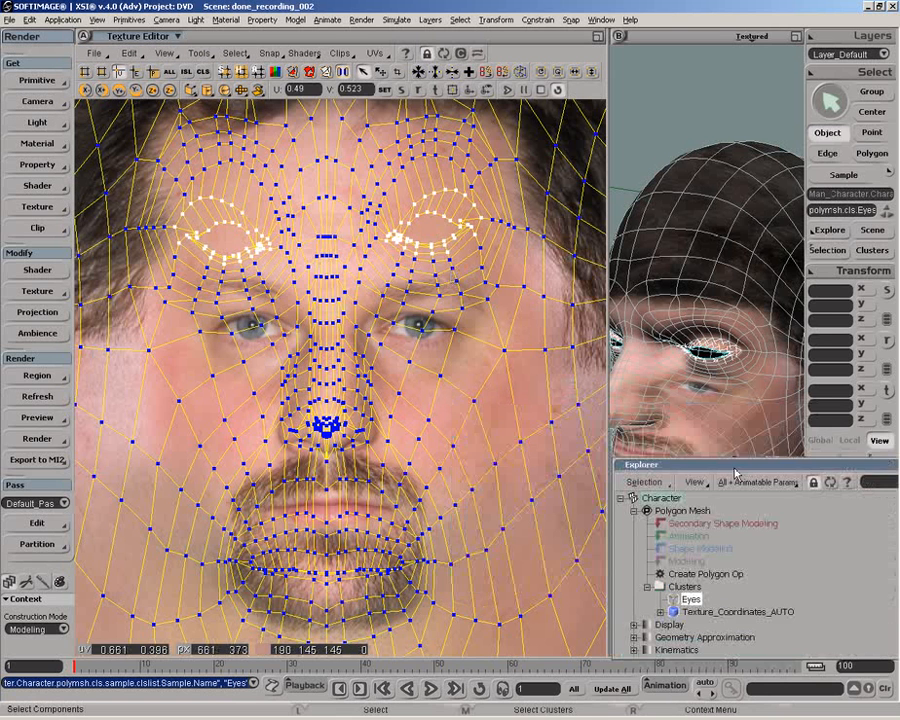
left_click(843, 76)
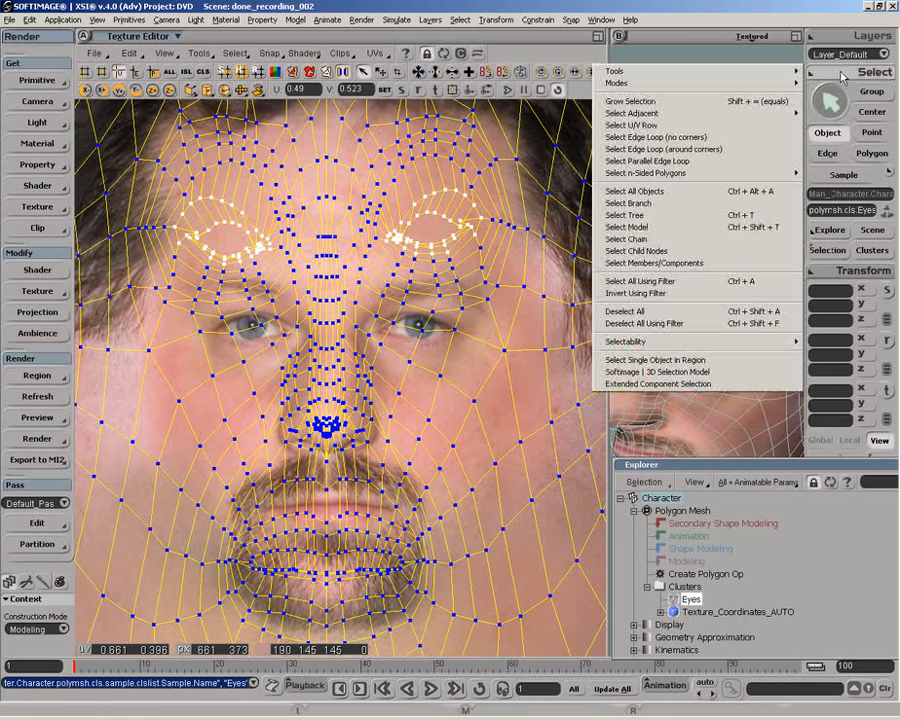
left_click(715, 263)
left_click_drag(893, 467, 826, 467)
left_click(850, 466)
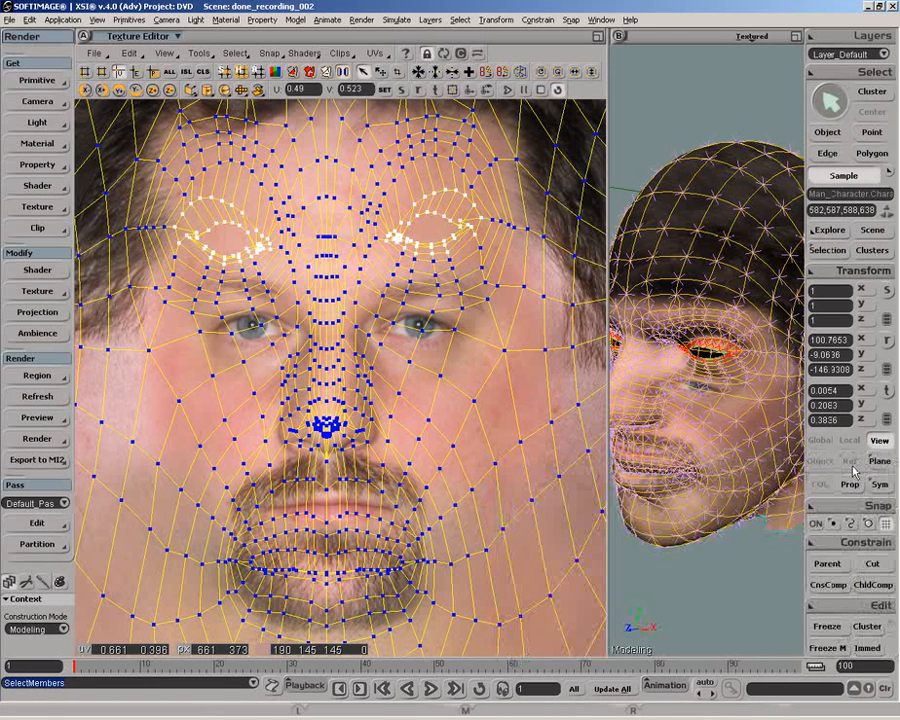
left_click(444, 55)
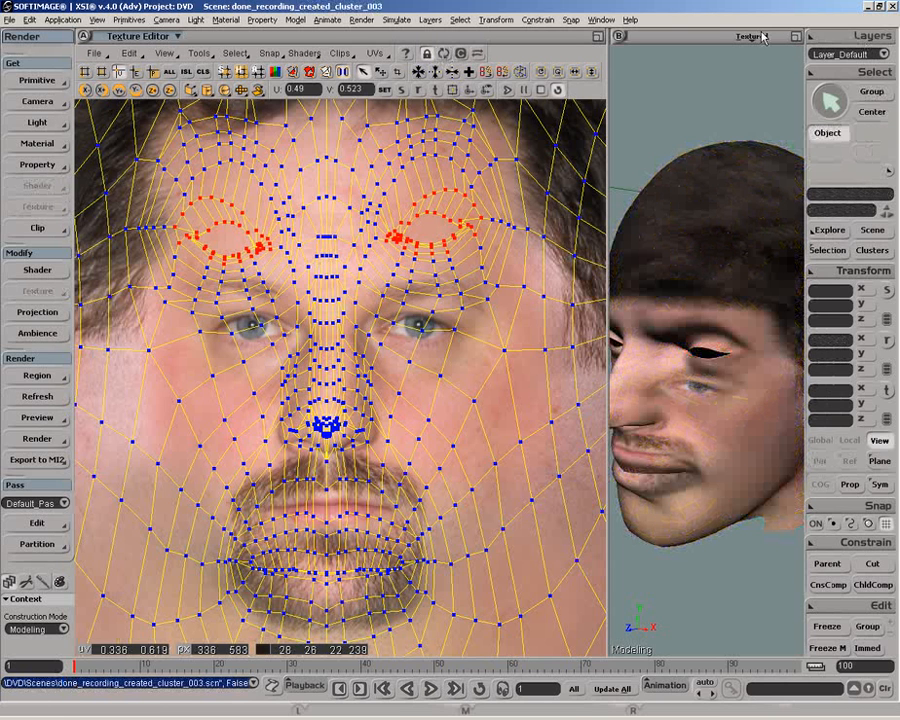
Try translating the selected eye UV points slightly down over the photo, and undo the move.
left_click_drag(727, 255, 757, 353)
key("o")
key("space")
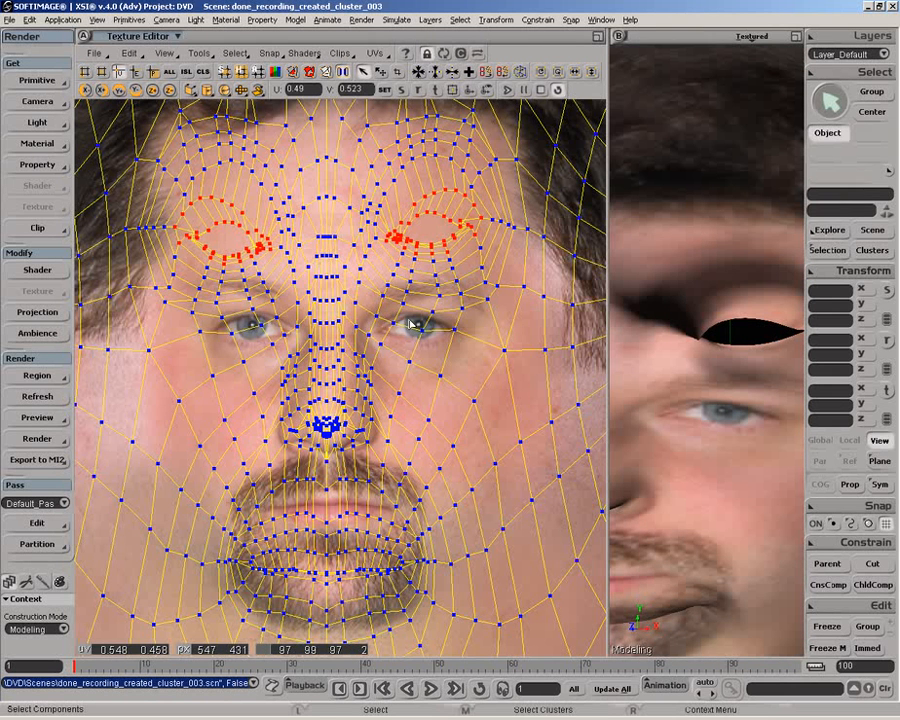
left_click(434, 91)
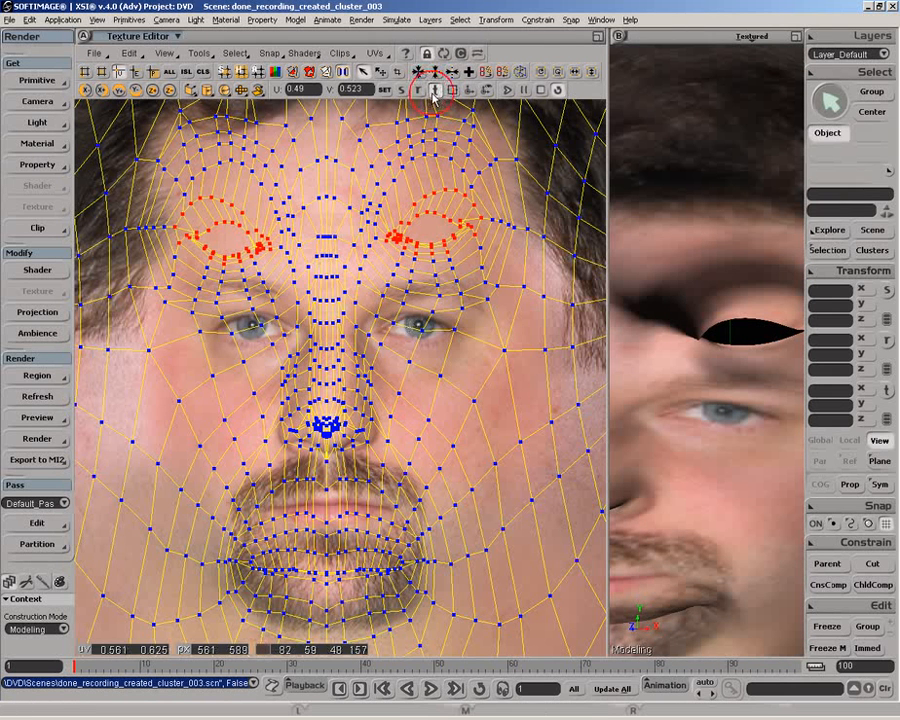
mouse_move(383, 176)
left_mouse_down()
mouse_move(376, 211)
mouse_move(382, 141)
mouse_move(376, 182)
left_mouse_up()
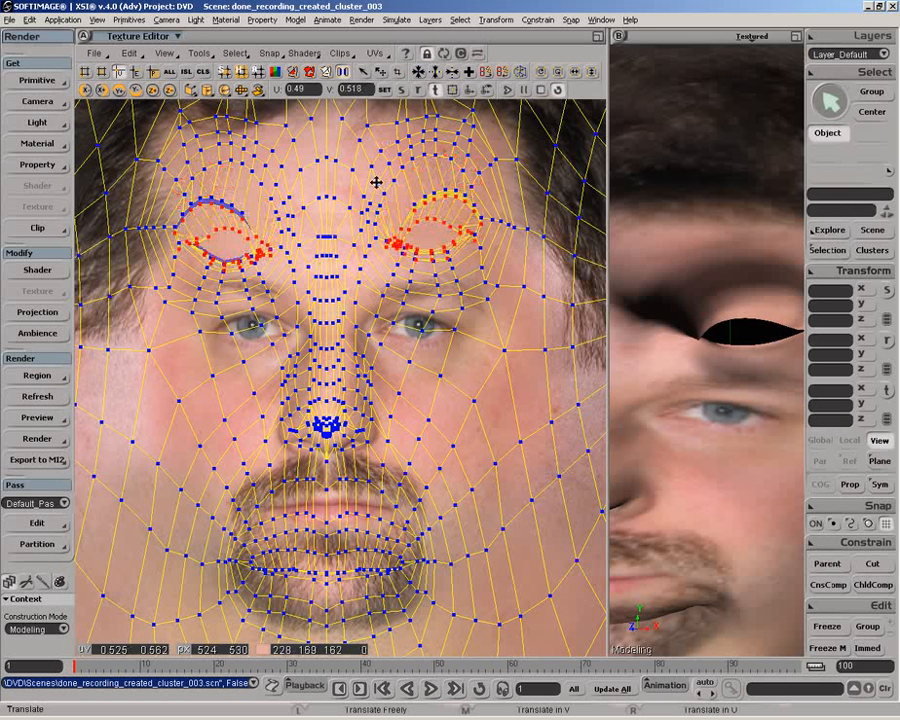
key("ctrl+z")
Turn on proportional modification and keep its resized options window open clear of the UV layout.
left_click(849, 485)
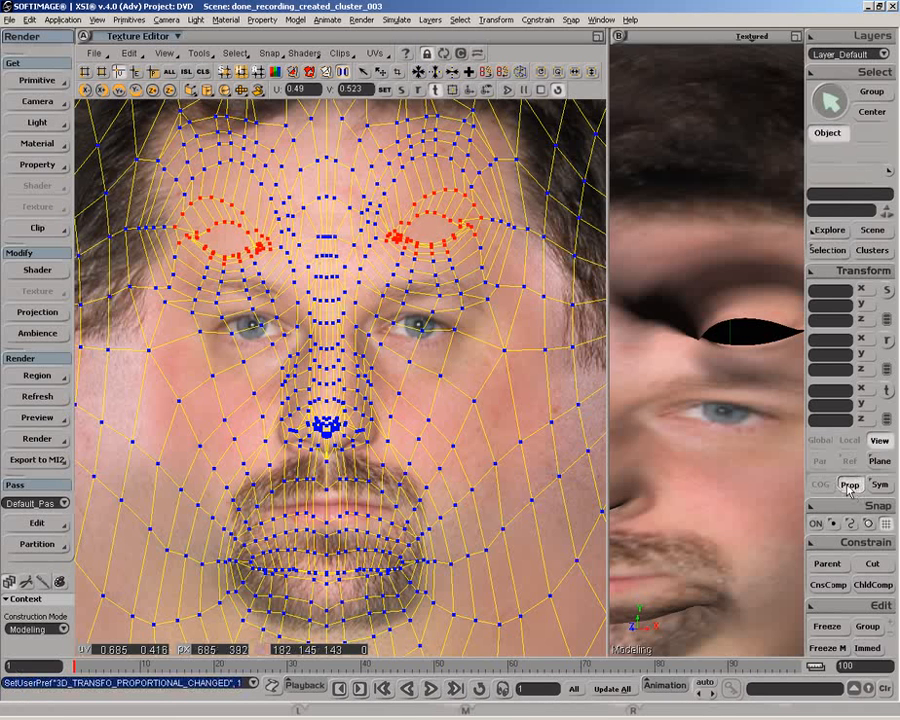
right_click(849, 489)
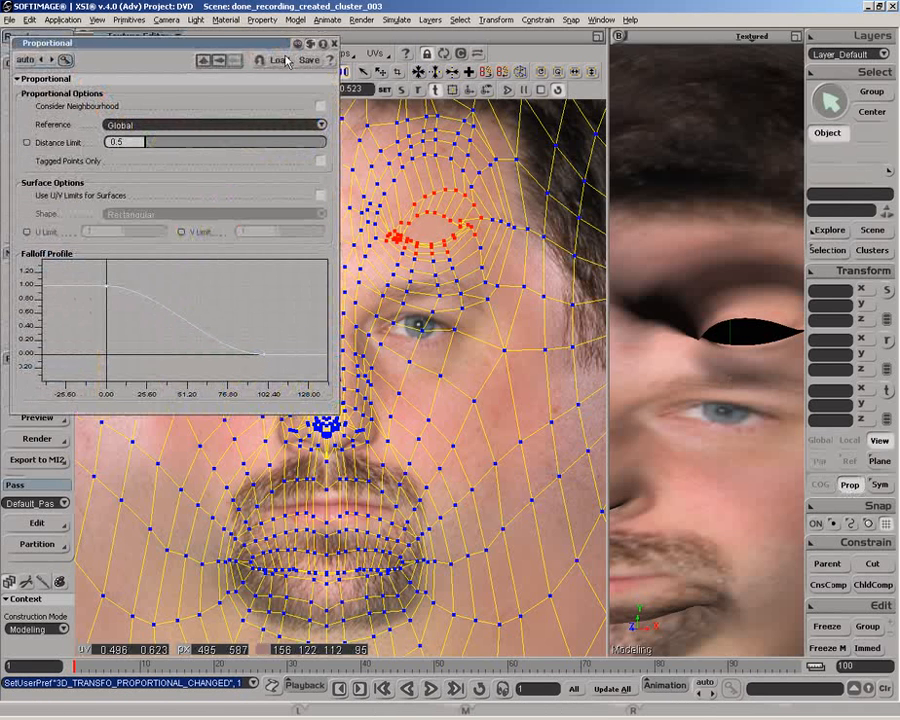
left_click_drag(283, 45, 702, 315)
left_click_drag(755, 687, 615, 652)
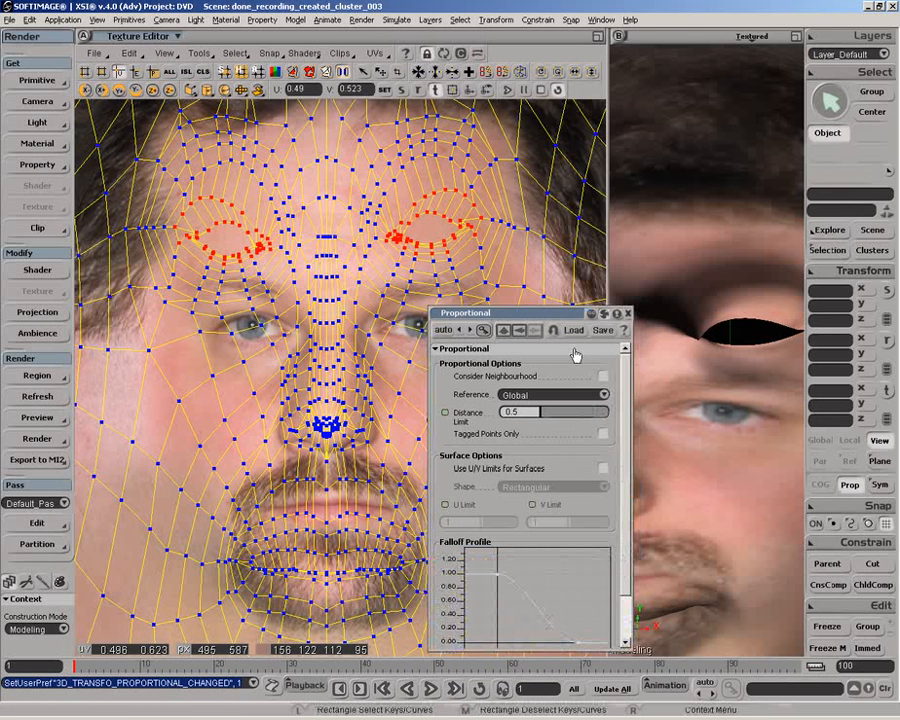
left_click_drag(577, 314, 609, 265)
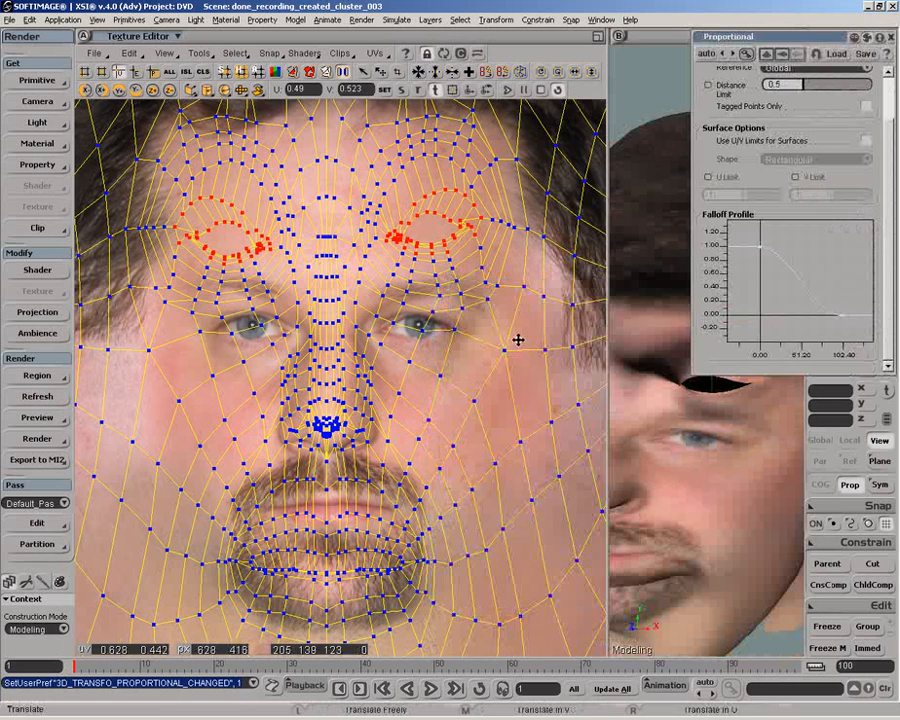
Set the proportional Distance Limit to 0.3, and try translating the selected eye points before and after, undoing each move.
mouse_move(440, 338)
left_mouse_down()
mouse_move(440, 347)
mouse_move(440, 323)
left_mouse_up()
key("ctrl+z")
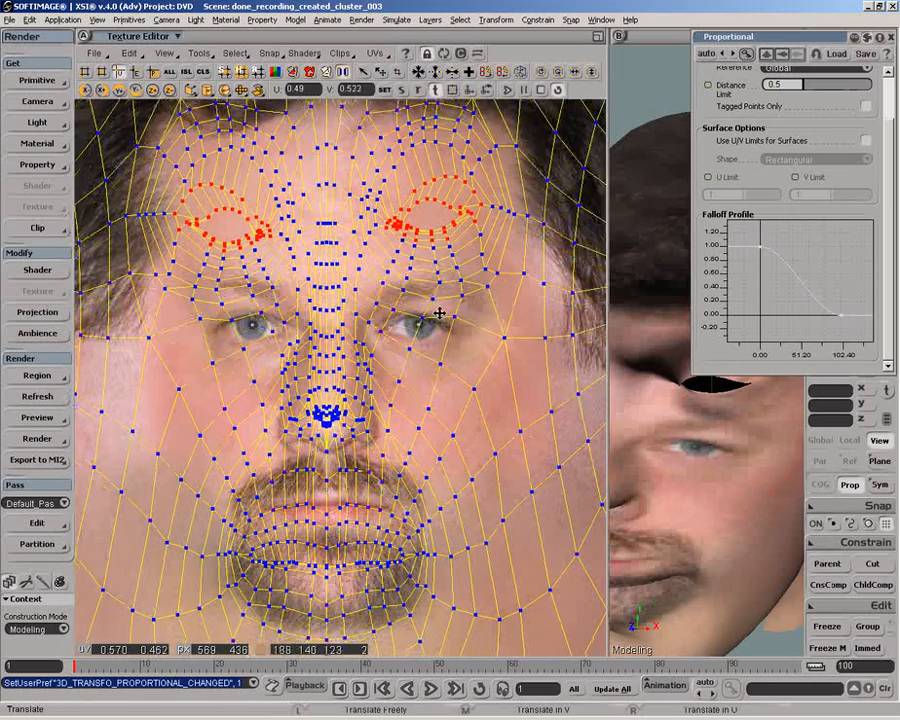
left_click(785, 85)
key("BackSpace")
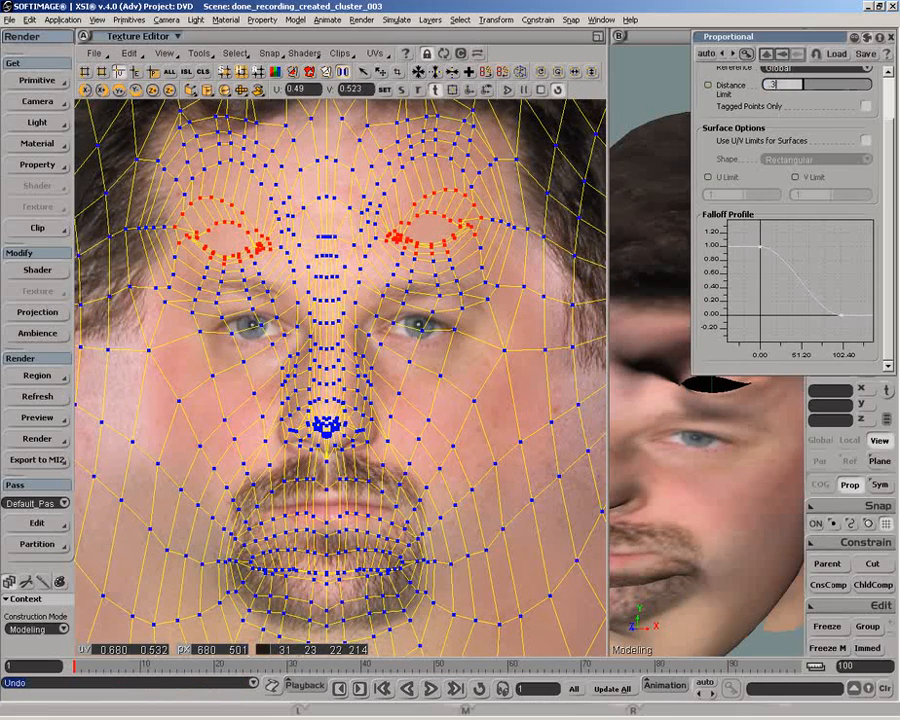
type("0.3")
key("Return")
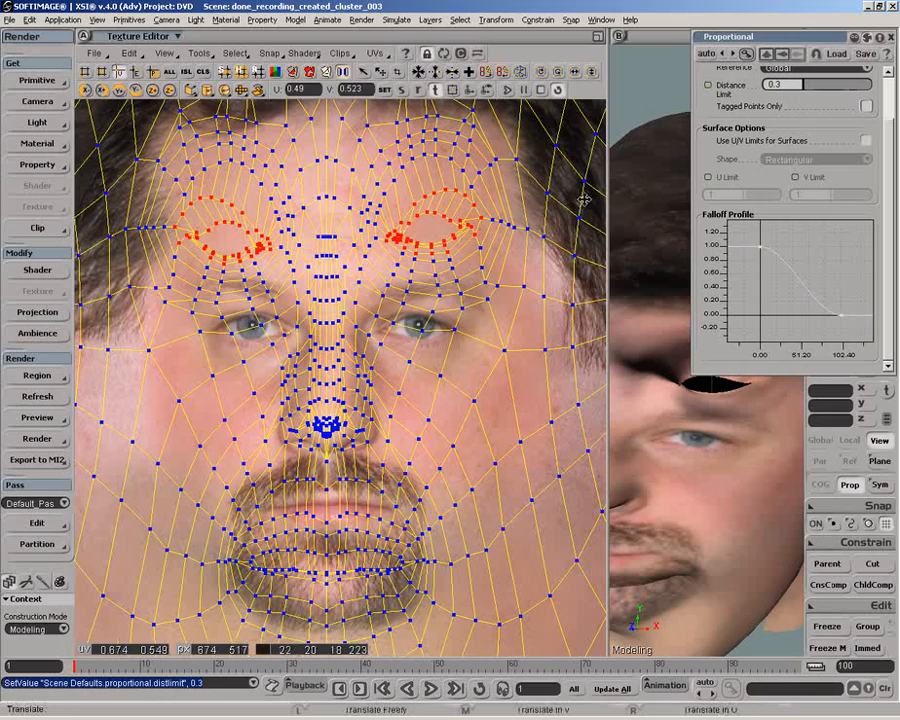
mouse_move(450, 250)
left_mouse_down()
mouse_move(456, 283)
mouse_move(458, 262)
left_mouse_up()
key("ctrl+z")
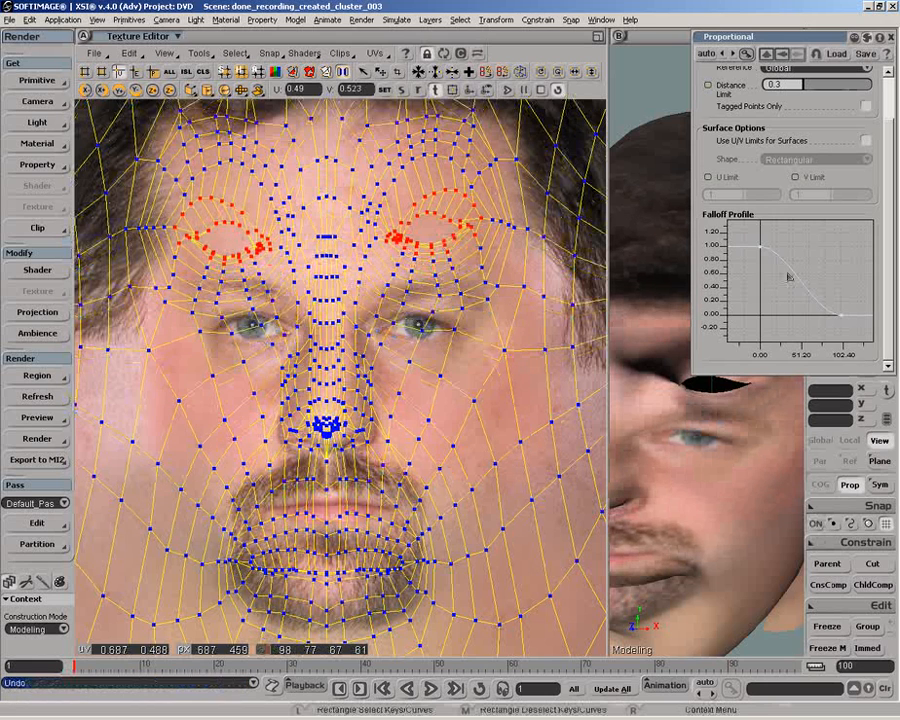
Reshape the falloff profile into a steep concave curve and translate the selected eye points down onto the photo's eyes.
left_click(791, 260)
left_click(788, 249)
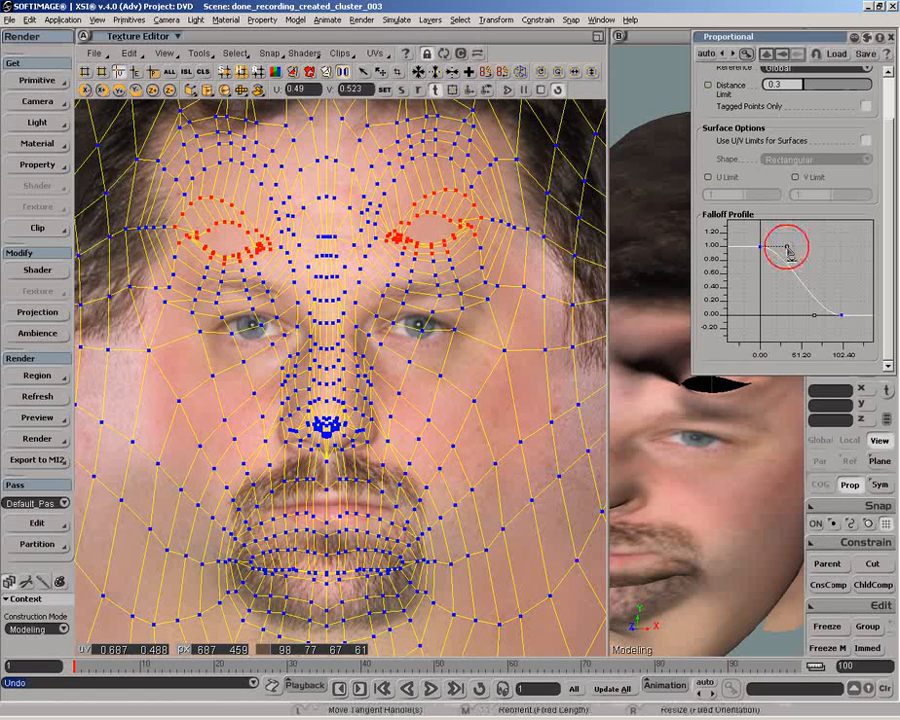
left_click_drag(789, 252, 779, 276)
left_click_drag(815, 316, 784, 318)
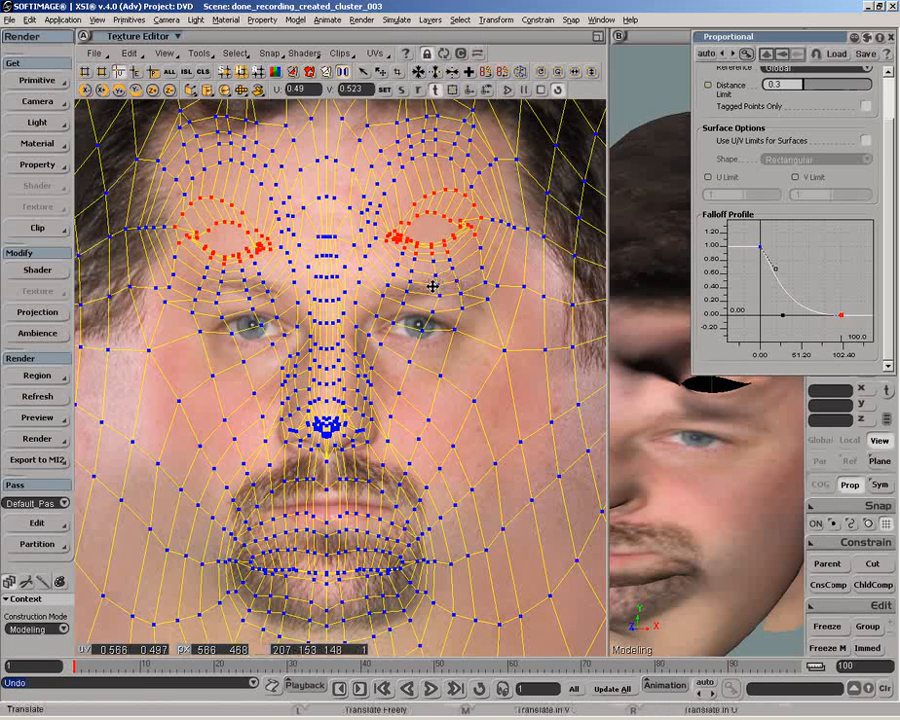
left_click_drag(432, 287, 413, 381)
Tweak the outer and inner corner points of one eye proportionally to fit the photographed eye's corners.
key("x")
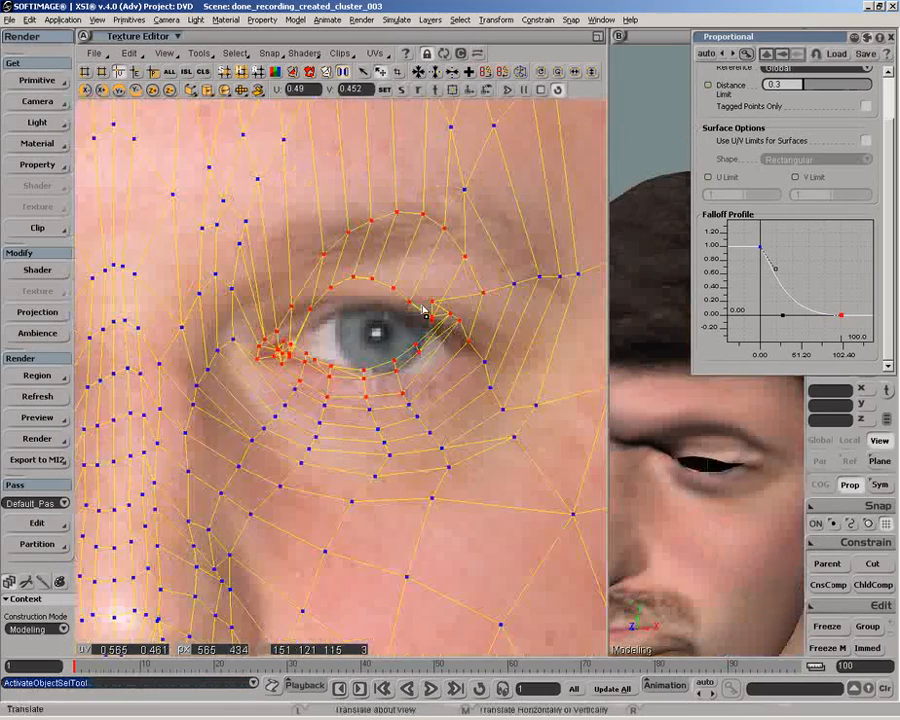
left_click_drag(483, 297, 476, 320)
left_click_drag(258, 366, 257, 356)
Set the Distance Limit to 0.1 and fine-tune the corner, upper-lid and lower-lid points around the photographed eye.
double_click(788, 85)
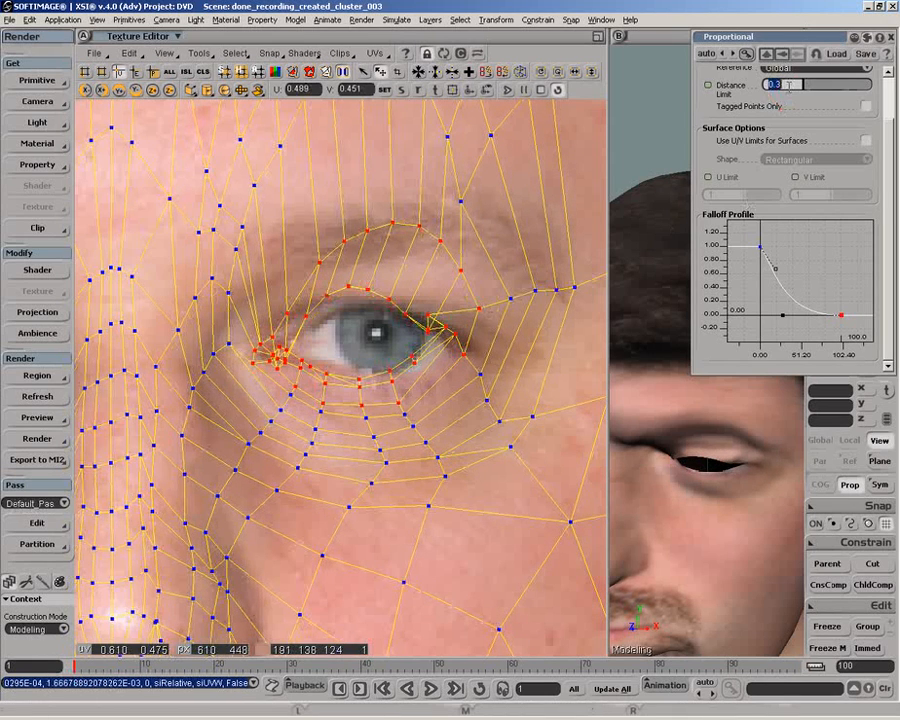
type("0.1")
key("Return")
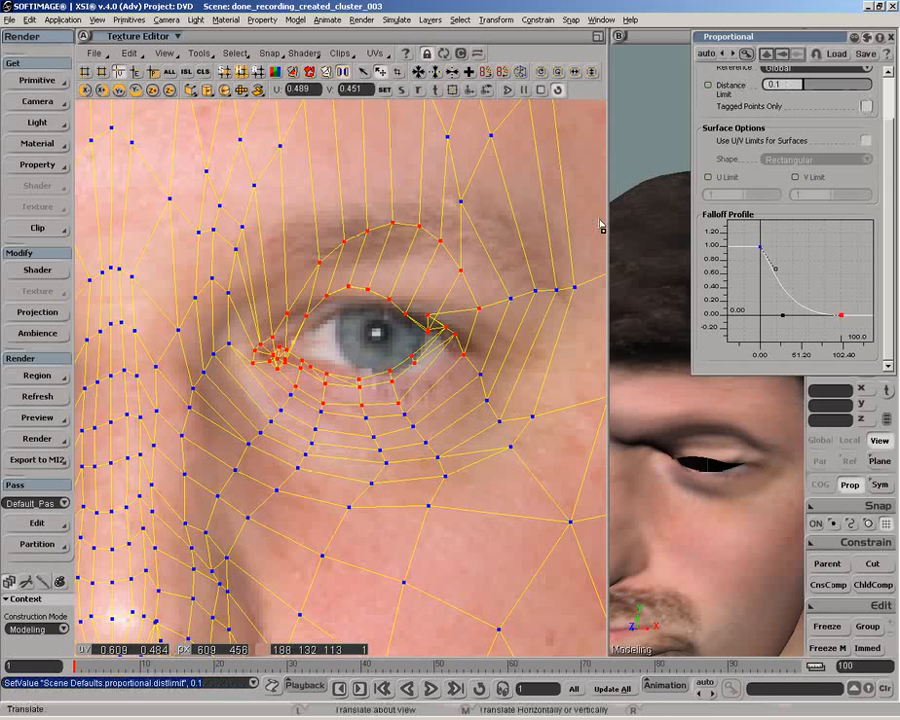
mouse_move(458, 342)
left_mouse_down()
mouse_move(466, 354)
mouse_move(475, 350)
left_mouse_up()
left_click_drag(255, 366, 257, 360)
left_click_drag(334, 298, 336, 312)
left_click_drag(371, 397, 370, 382)
left_click_drag(471, 342, 474, 343)
Turn off proportional modification and try moving a single upper-lid UV point sideways, undoing the move.
key("z")
middle_click(385, 367)
left_click_drag(386, 366, 357, 408)
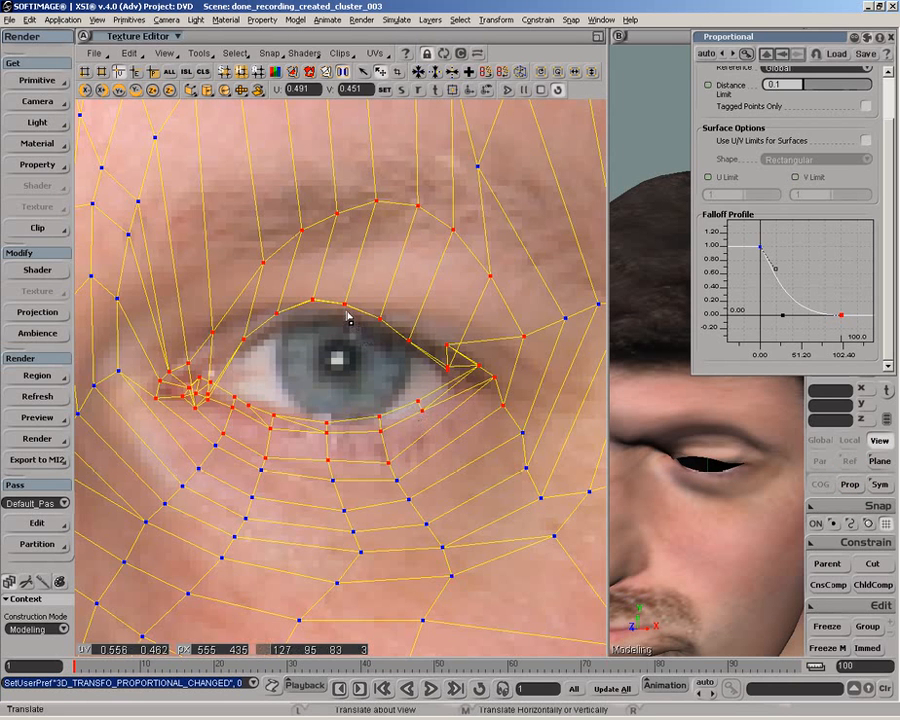
mouse_move(349, 315)
left_mouse_down()
mouse_move(362, 302)
mouse_move(344, 306)
mouse_move(366, 315)
left_mouse_up()
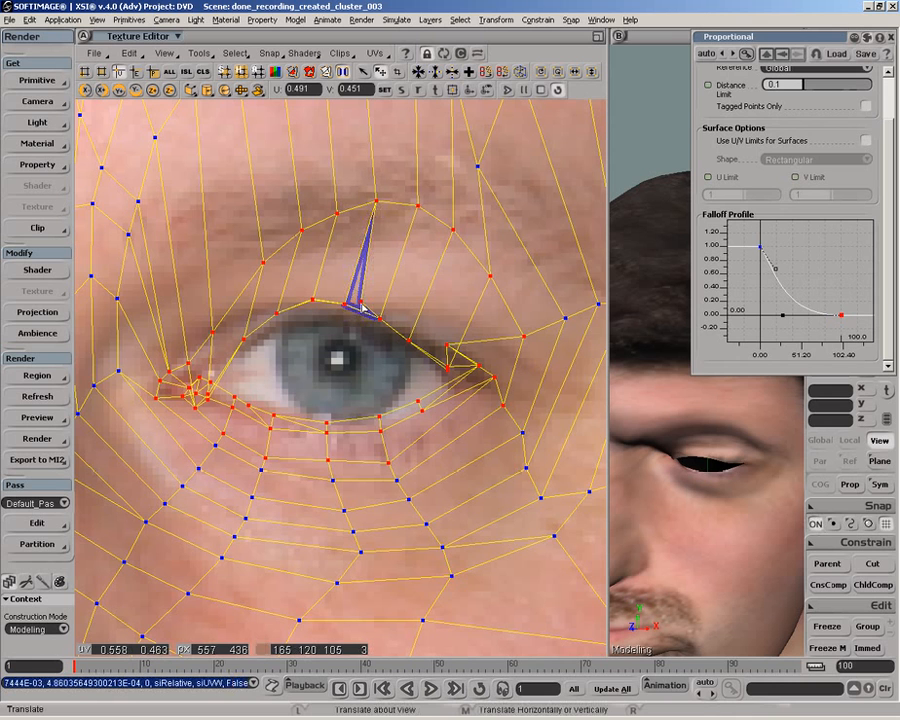
key("ctrl+z")
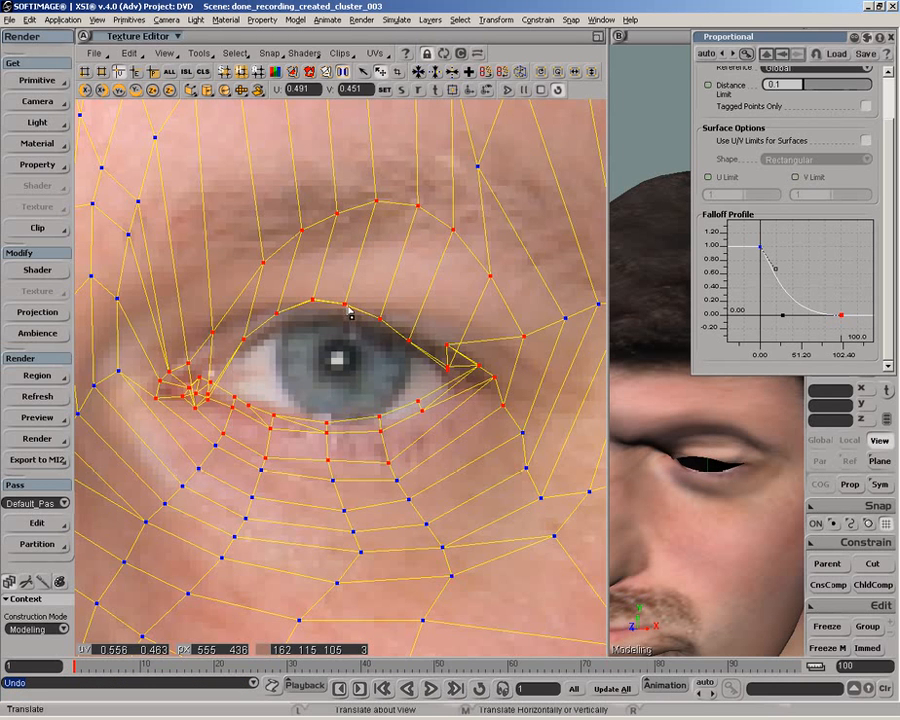
Move individual upper-lid, outer-corner and lower-lid UV points onto the eyelid edges in the photo.
left_click_drag(347, 307, 248, 346)
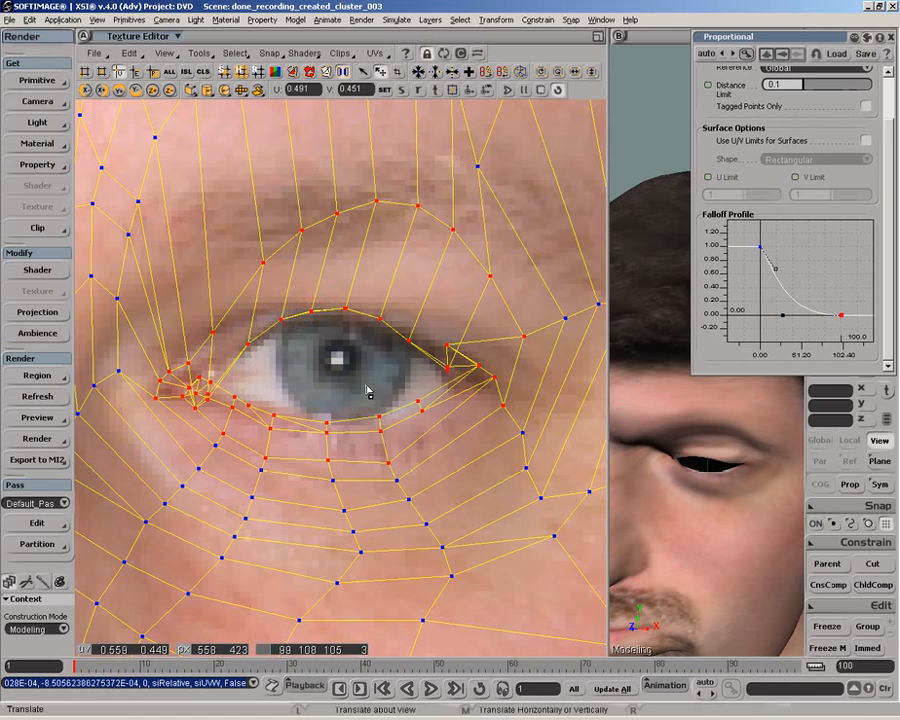
left_click_drag(412, 346, 416, 339)
left_click_drag(449, 372, 385, 424)
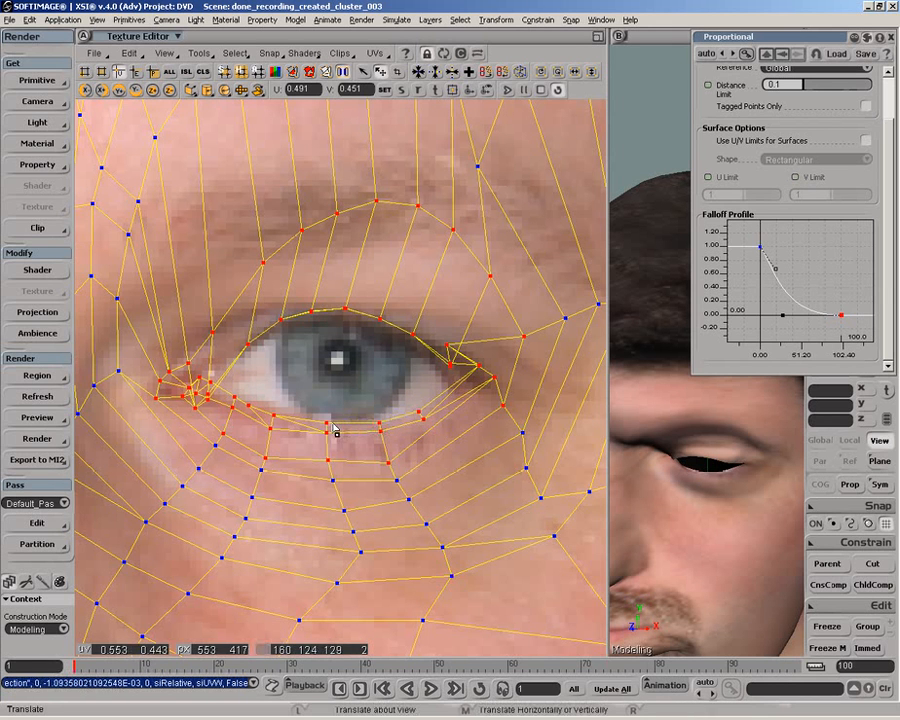
left_click(330, 424)
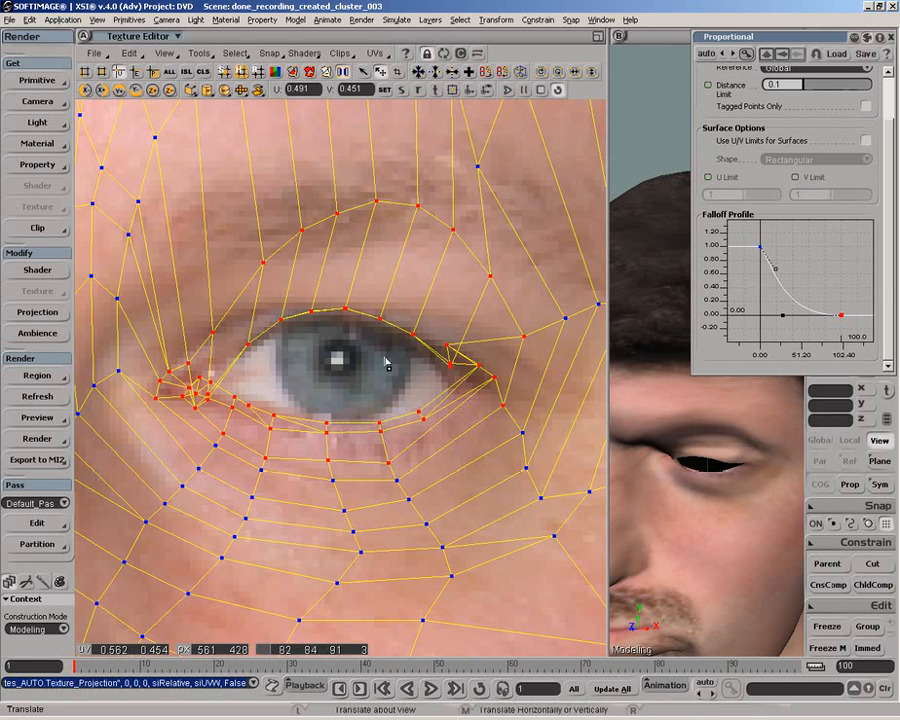
Enable snapping to Pixel Corners and snap the upper-lid point near the inner eye corner to a neighbouring pixel corner.
key("z")
middle_click_drag(265, 346, 390, 388)
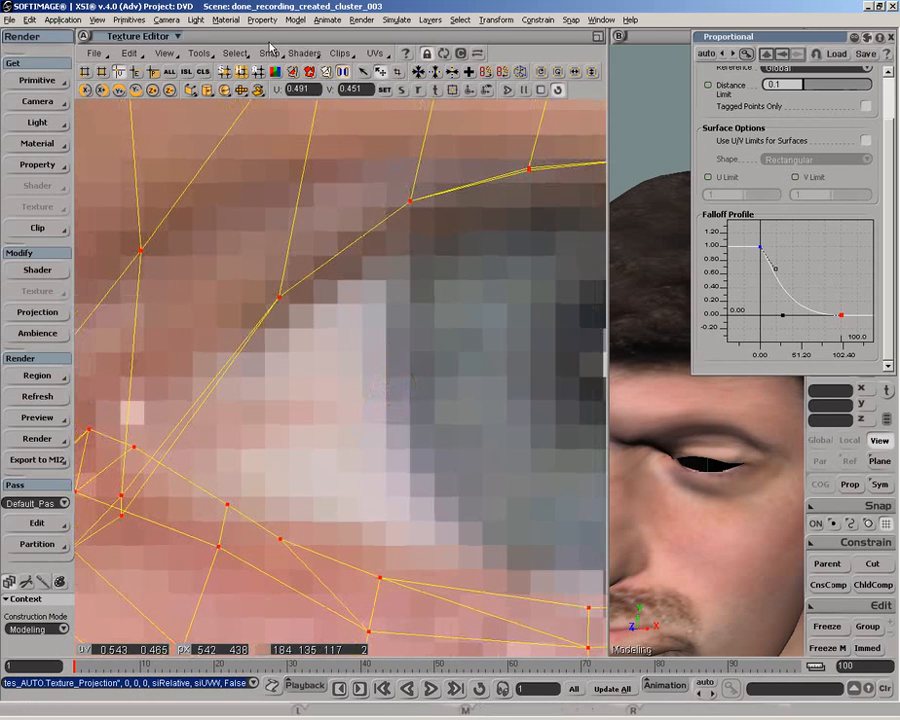
left_click(268, 54)
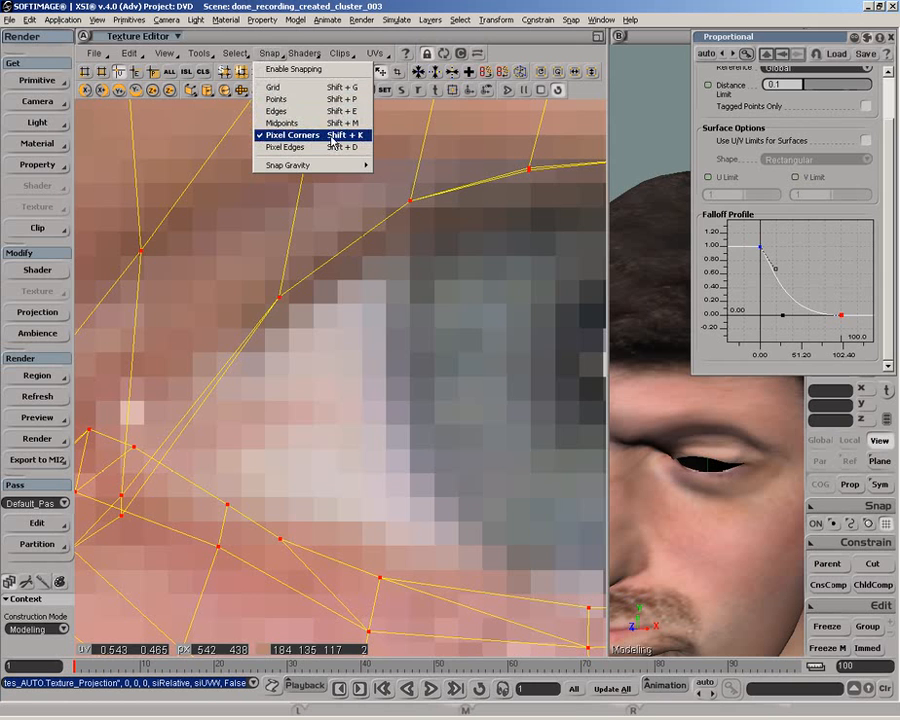
left_click(325, 68)
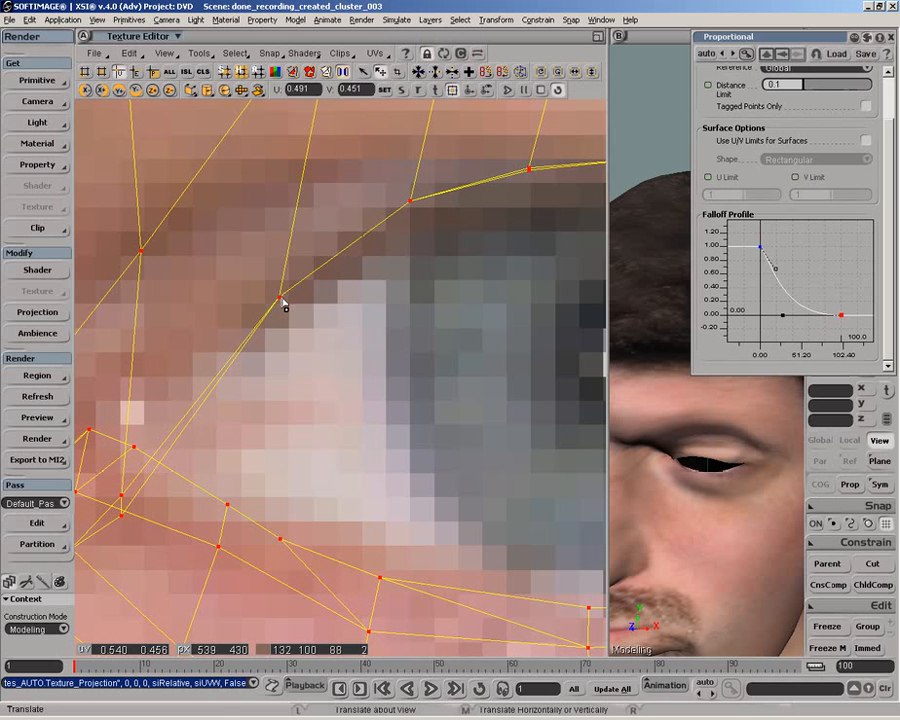
mouse_move(282, 299)
left_mouse_down()
mouse_move(266, 314)
mouse_move(265, 304)
left_mouse_up()
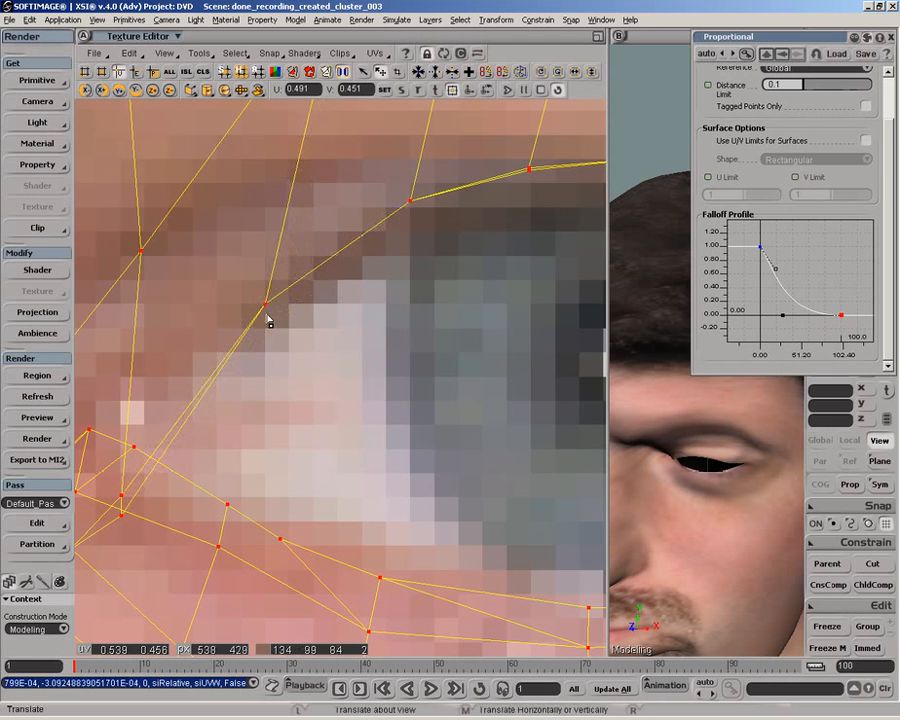
Examine the full UV layout over the photo and the mapped texture on the 3D head.
key("z")
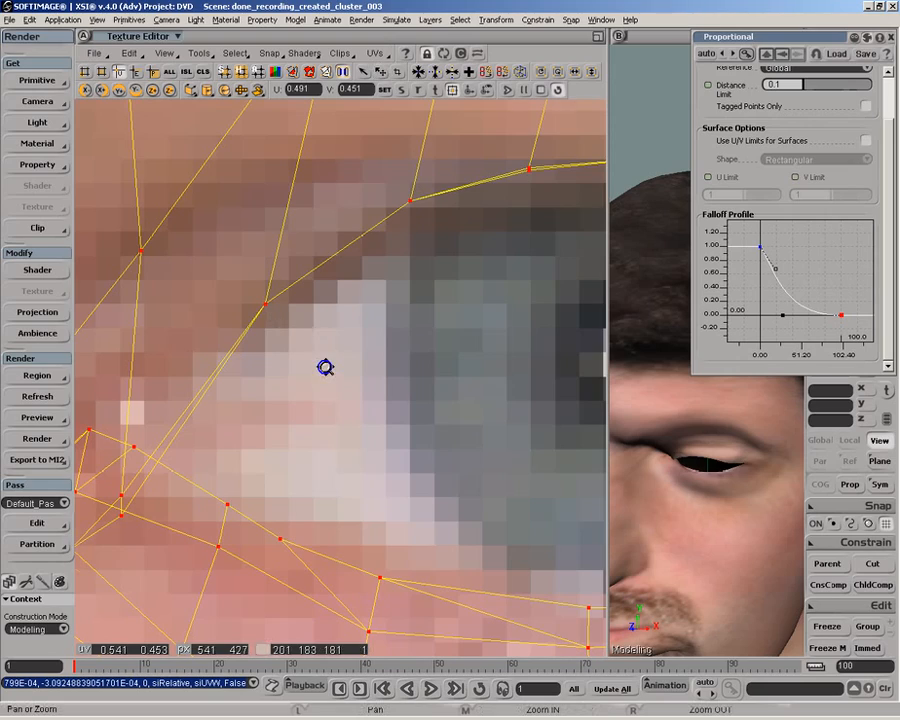
scroll(325, 367, "down", 10)
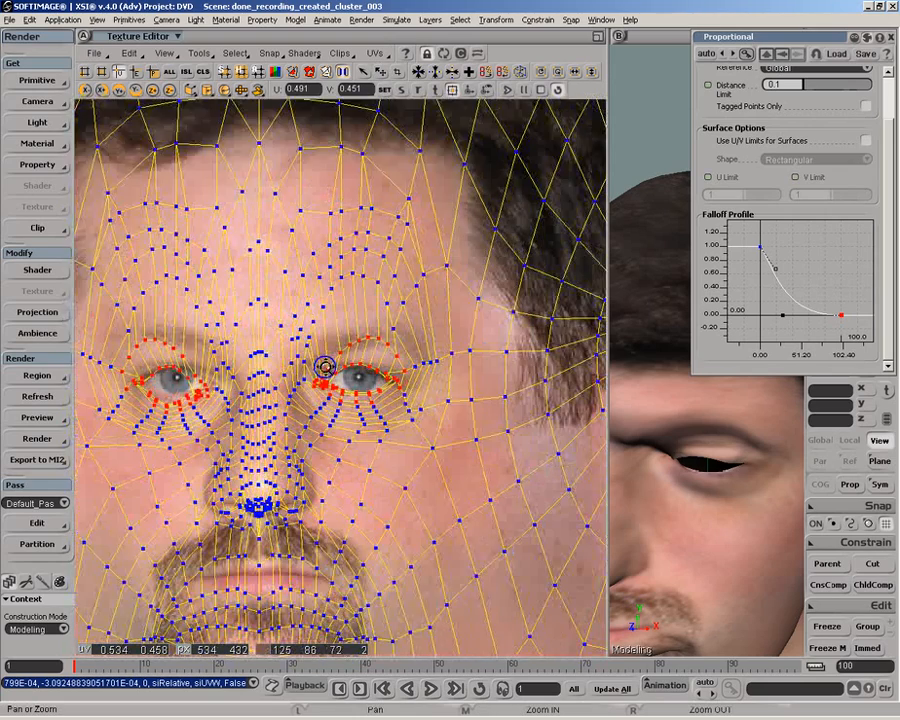
scroll(325, 367, "down", 6)
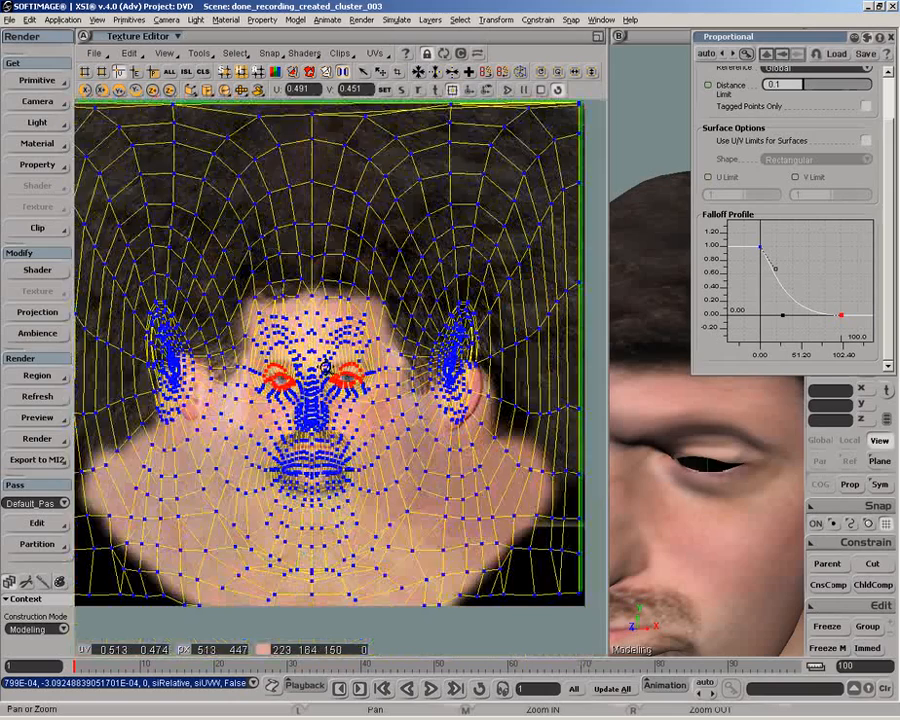
left_click_drag(325, 369, 343, 389)
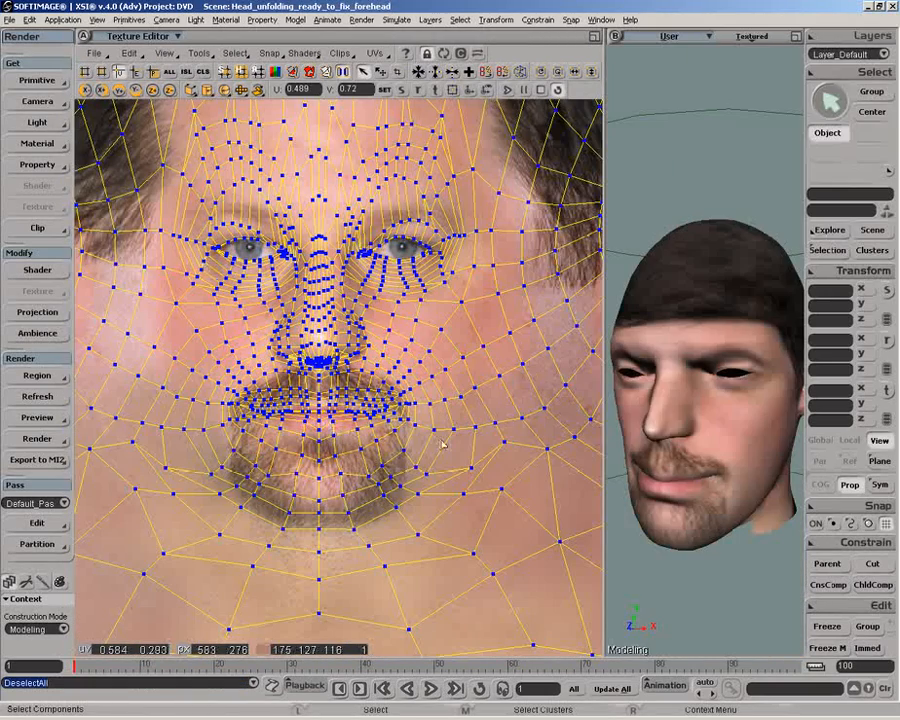
key("o")
left_click_drag(662, 464, 686, 434)
key("space")
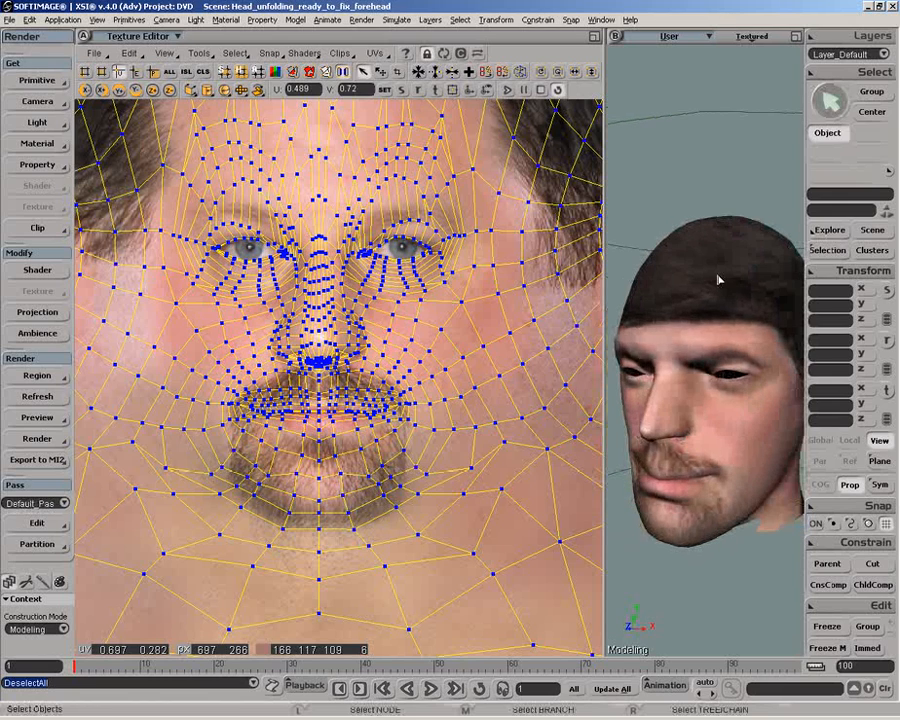
key("z")
middle_click(394, 328)
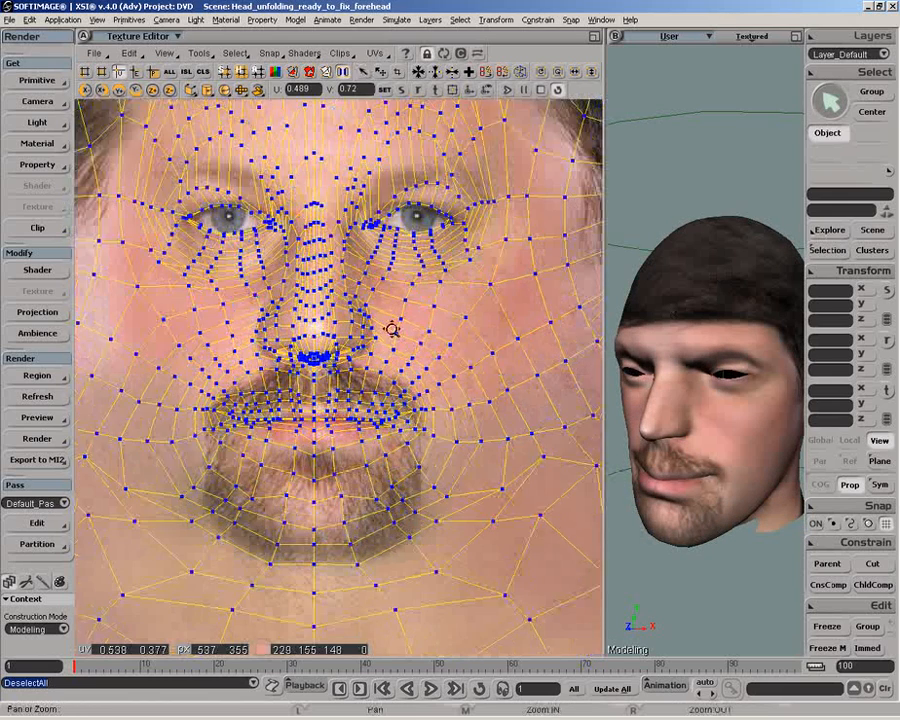
left_click_drag(392, 327, 394, 456)
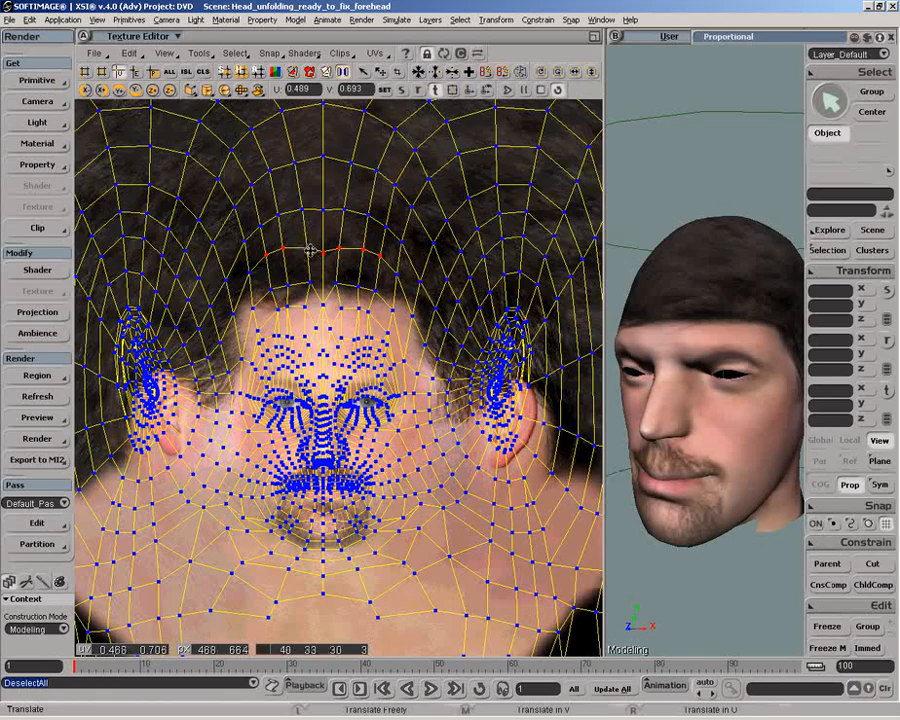
Try moving the row of UV points above the forehead down, before and after softening the falloff profile's tail, undoing each move.
left_click_drag(310, 251, 315, 262)
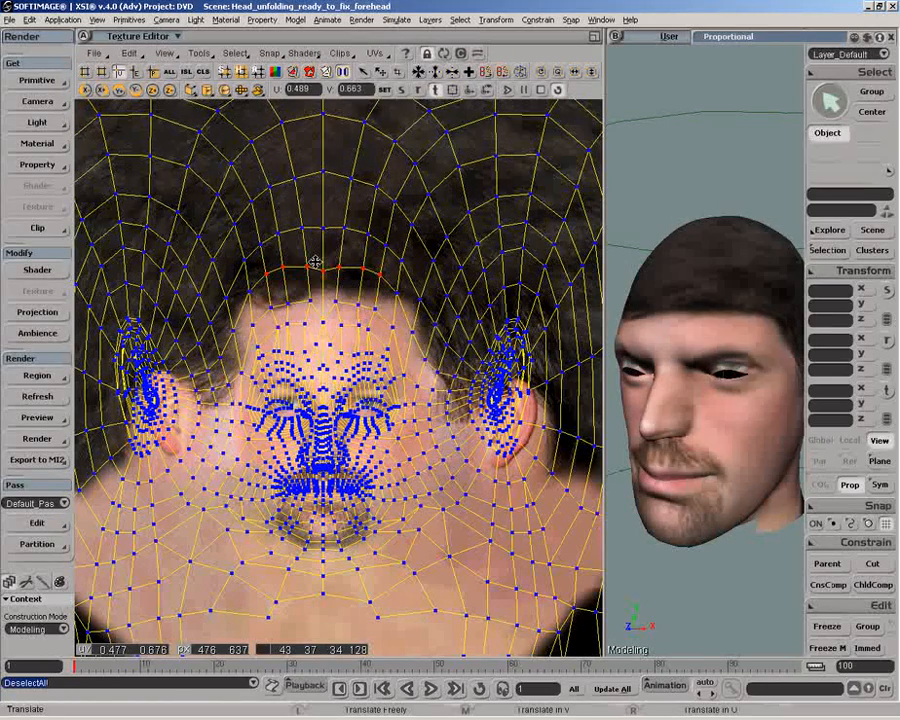
key("ctrl+z")
left_click(728, 36)
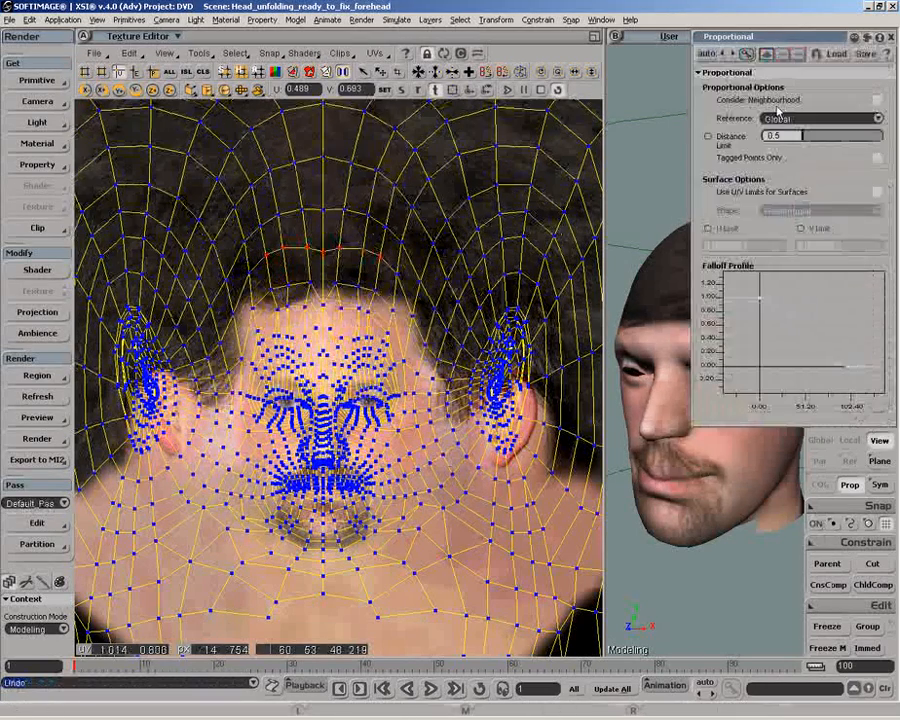
left_click_drag(820, 367, 781, 369)
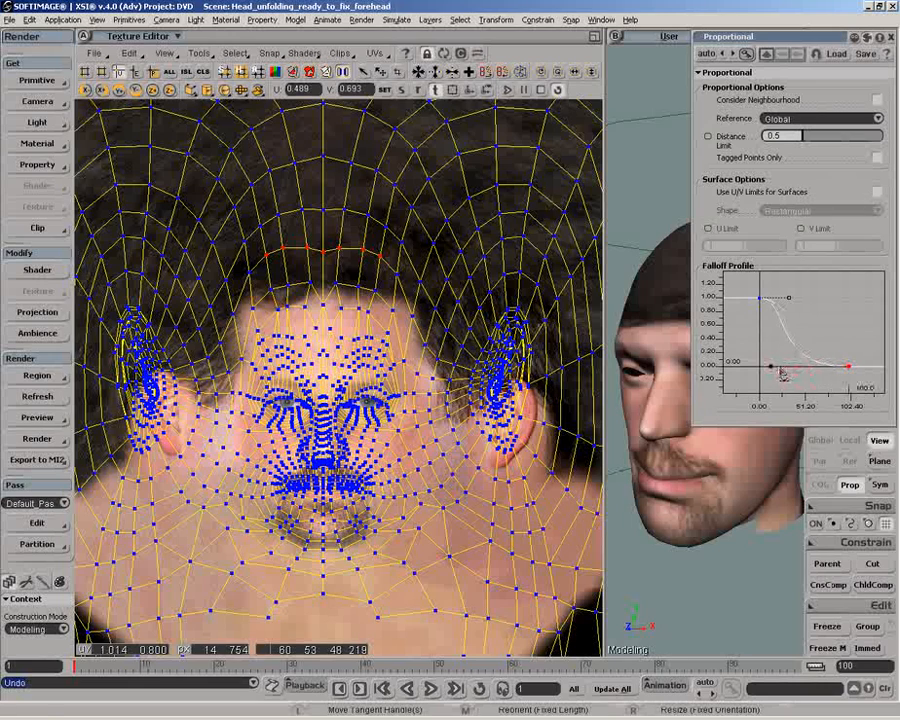
mouse_move(345, 335)
left_mouse_down()
mouse_move(337, 373)
mouse_move(341, 353)
mouse_move(345, 360)
left_mouse_up()
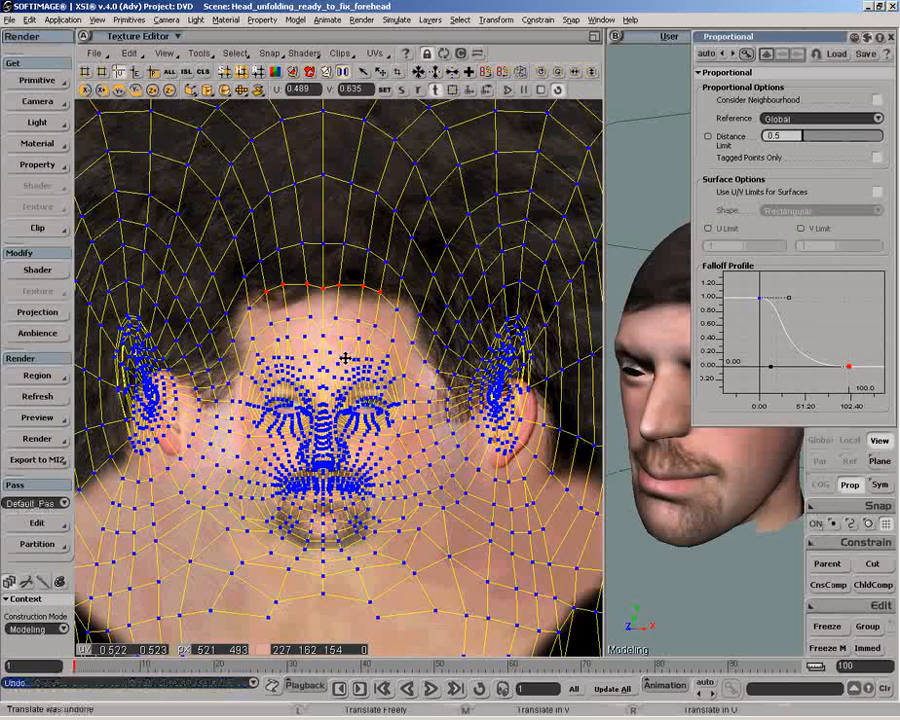
key("ctrl+z")
Reshape the falloff profile into a straight linear ramp that reaches zero at a distance of about 40.
mouse_move(859, 373)
left_mouse_down()
mouse_move(854, 366)
mouse_move(866, 367)
left_mouse_up()
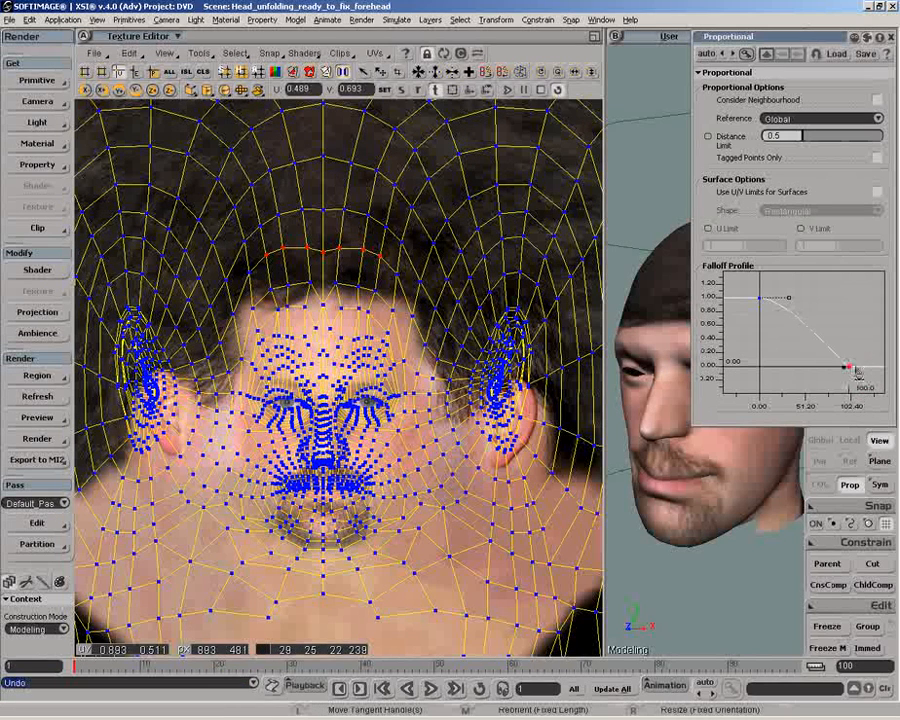
left_click_drag(789, 299, 768, 304)
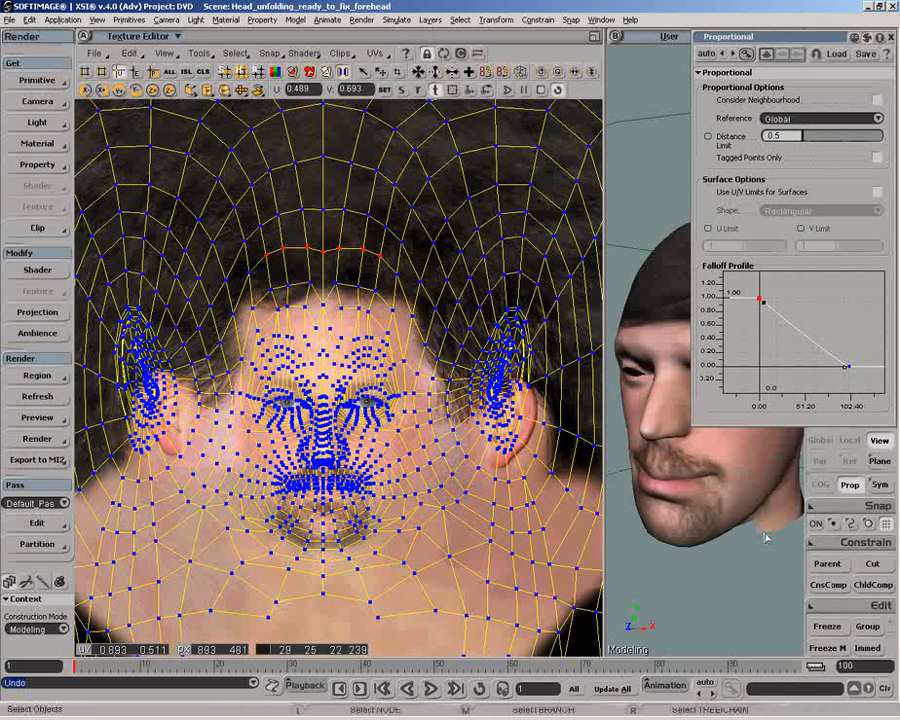
left_click_drag(851, 372, 799, 373)
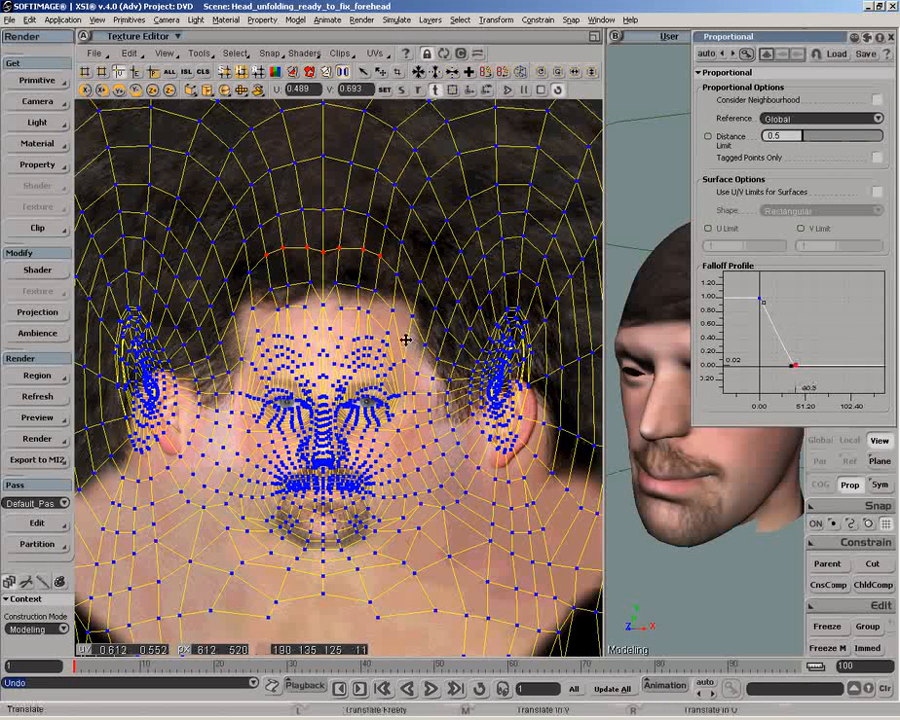
Translate the selected row above the forehead down in V to the photo's hairline, clearing the Proportional options out of the way.
middle_click_drag(339, 316, 338, 372)
left_click_drag(763, 38, 868, 45)
middle_click_drag(321, 290, 323, 298)
Select the UV points in the arc just above the hairline row and translate them down in V.
key("space")
left_click_drag(277, 178, 397, 234)
key("v")
middle_click_drag(299, 205, 297, 266)
Select a wider group of scalp UV points higher up and translate it down in V toward the hairline.
key("space")
left_click_drag(225, 133, 424, 212)
key("v")
middle_click_drag(334, 180, 334, 225)
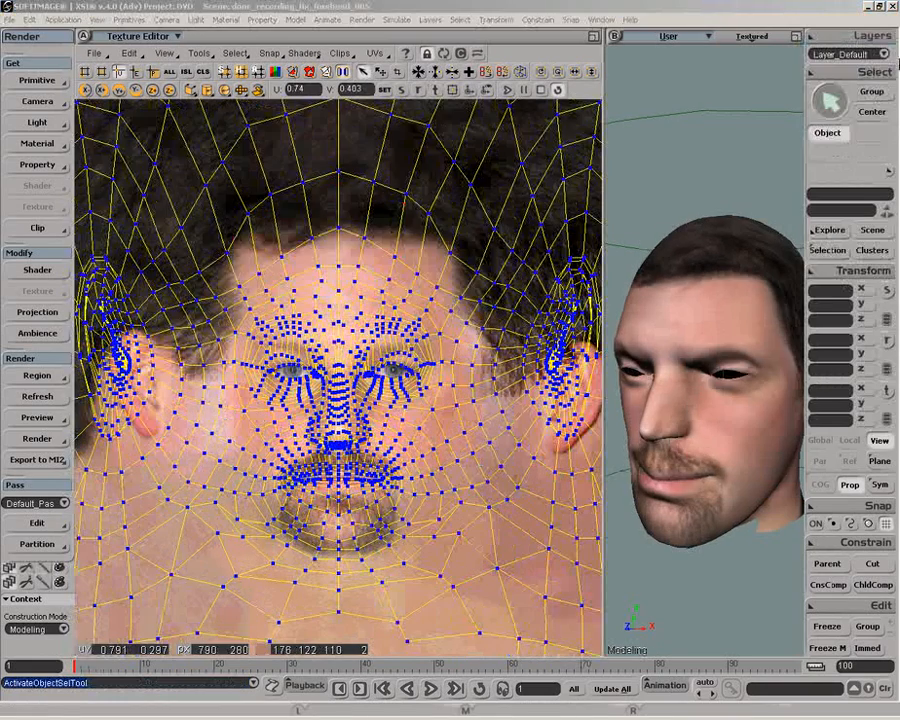
Select the head's existing ear cluster and all of its member components.
left_click(733, 237)
left_click(870, 250)
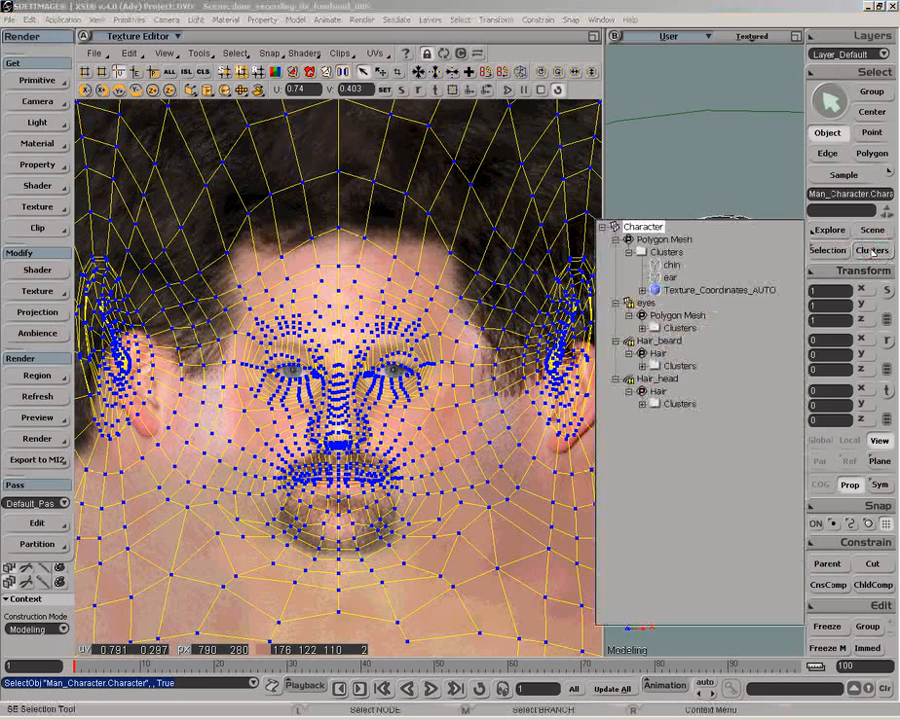
left_click(671, 279)
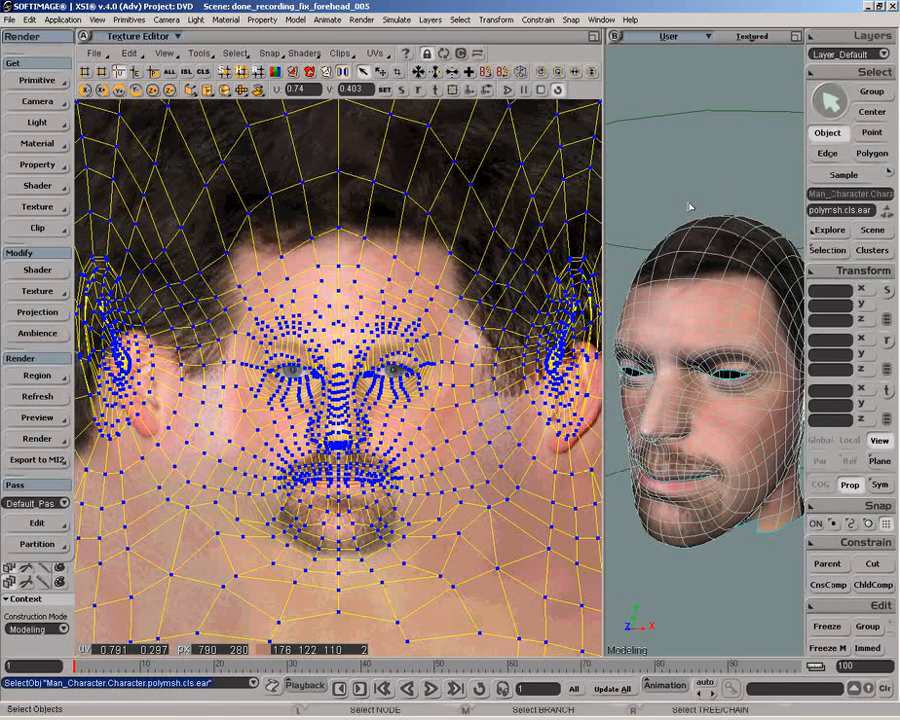
left_click(874, 72)
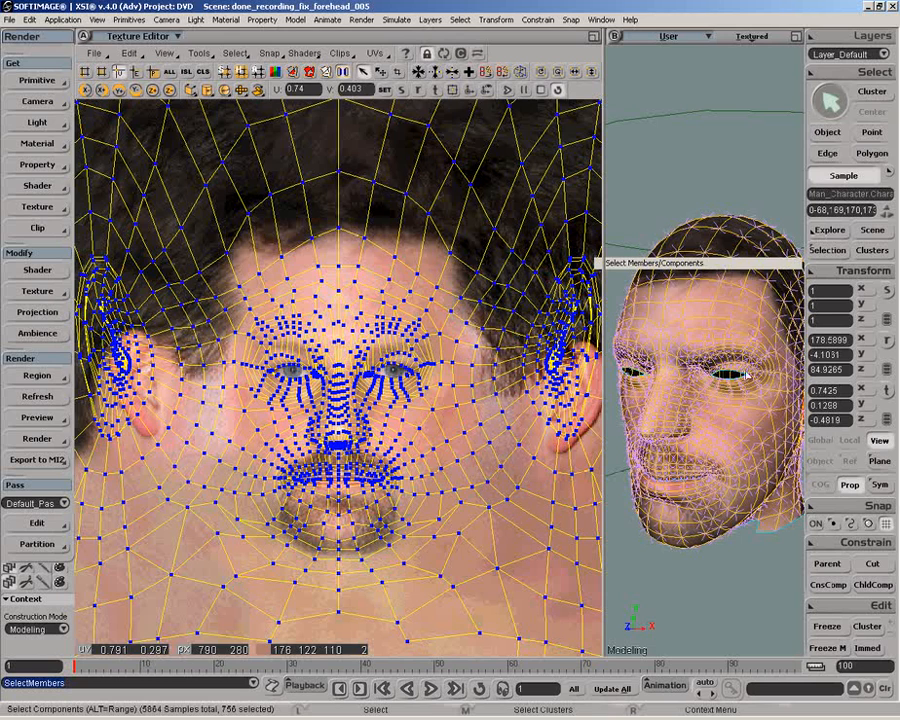
Transfer the ear cluster's component selection from the 3D view to the Texture Editor and frame the selected ear UVs.
key("f")
key("o")
left_click_drag(746, 376, 672, 370)
left_click(445, 55)
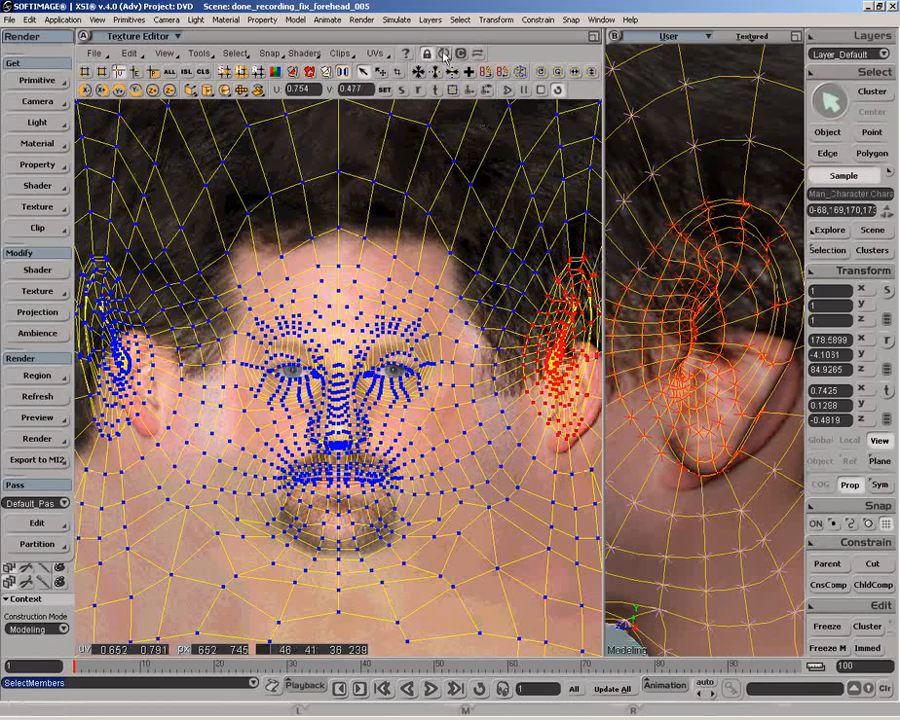
key("f")
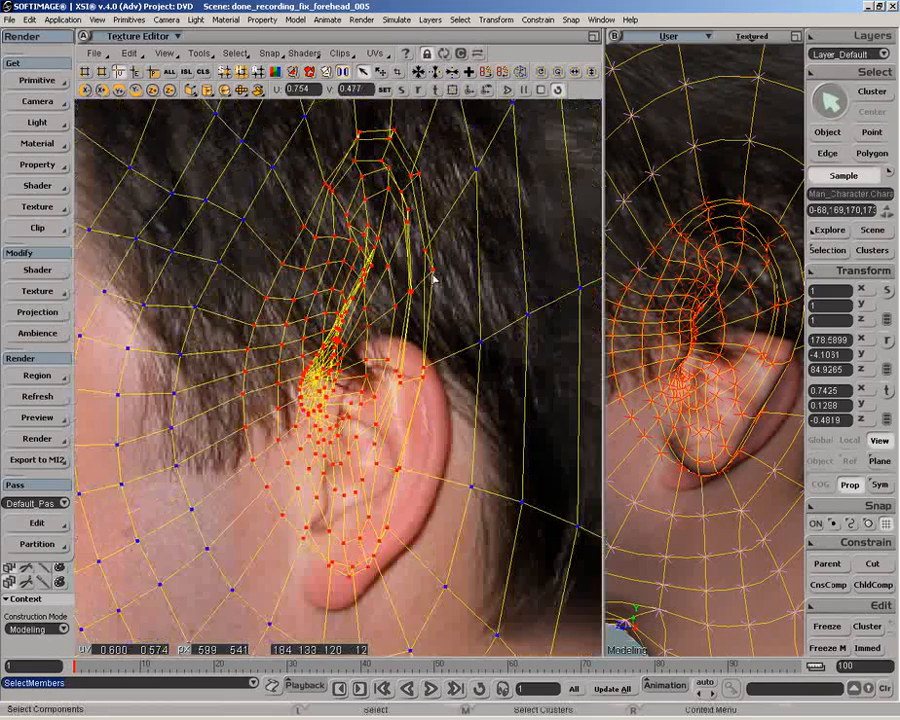
key("z")
right_click_drag(434, 278, 445, 328)
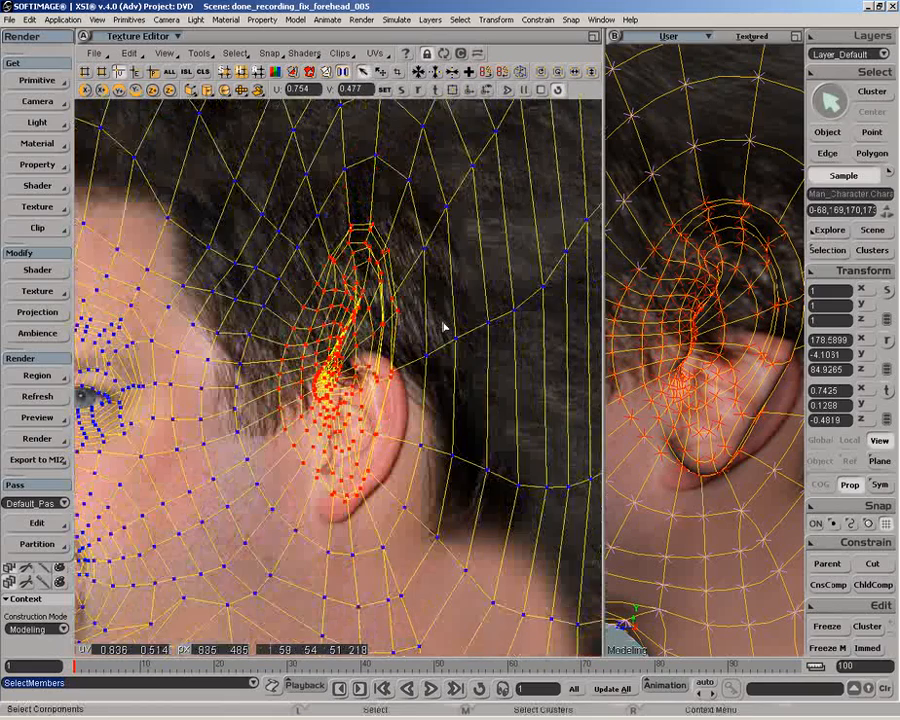
Clear the 3D view's selection and set the Proportional distance limit to 0.3.
left_click(654, 362)
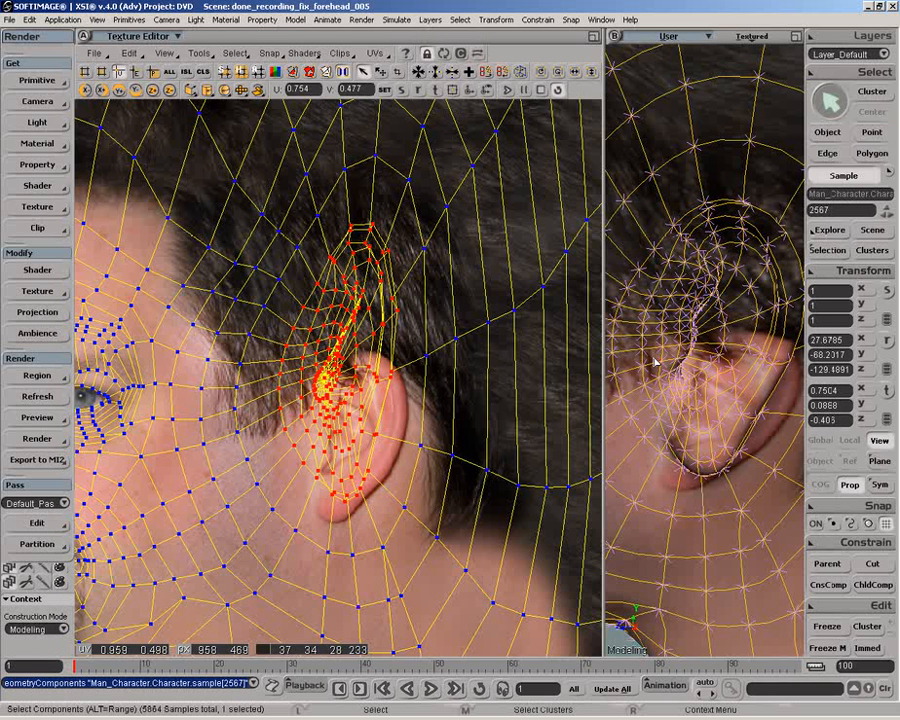
key("space")
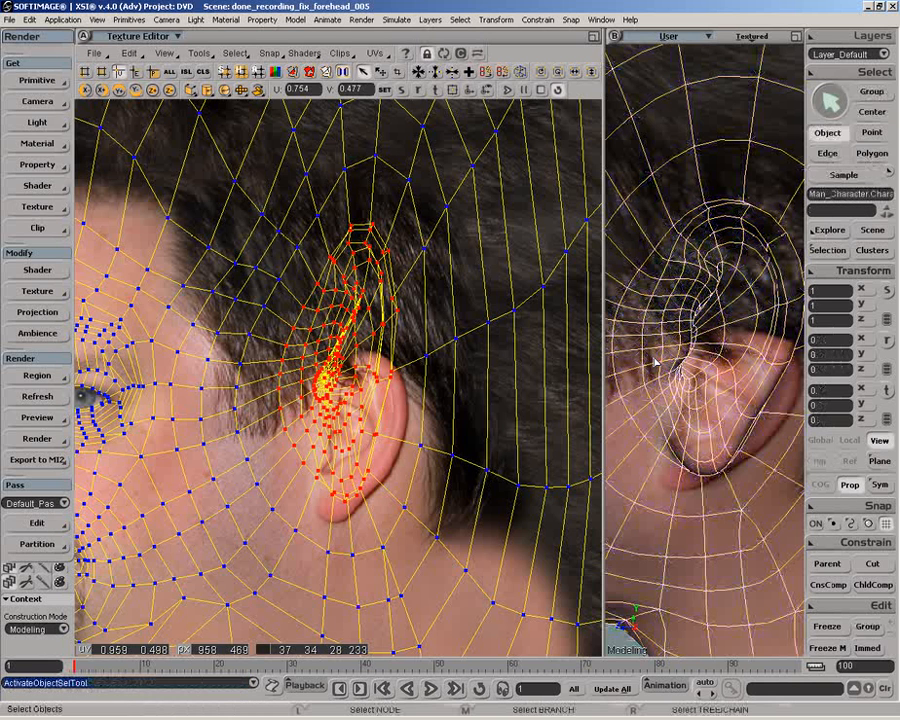
key("ctrl+shift+a")
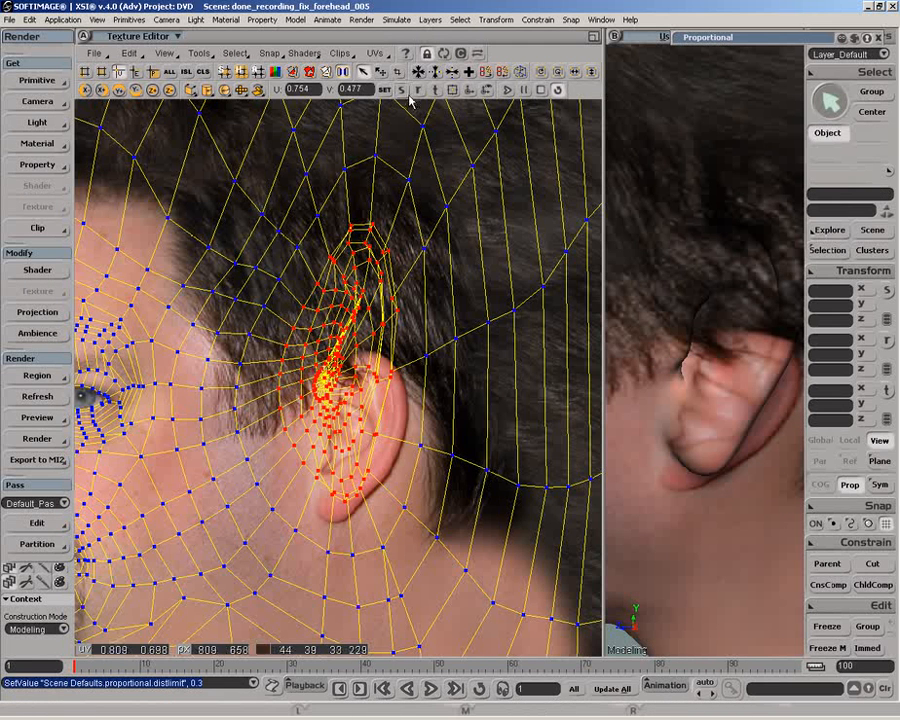
Scale down the selected ear UVs, translate them over the photographed ear and rotate them slightly.
left_click(401, 89)
left_click_drag(366, 292, 384, 420)
key("v")
key("c")
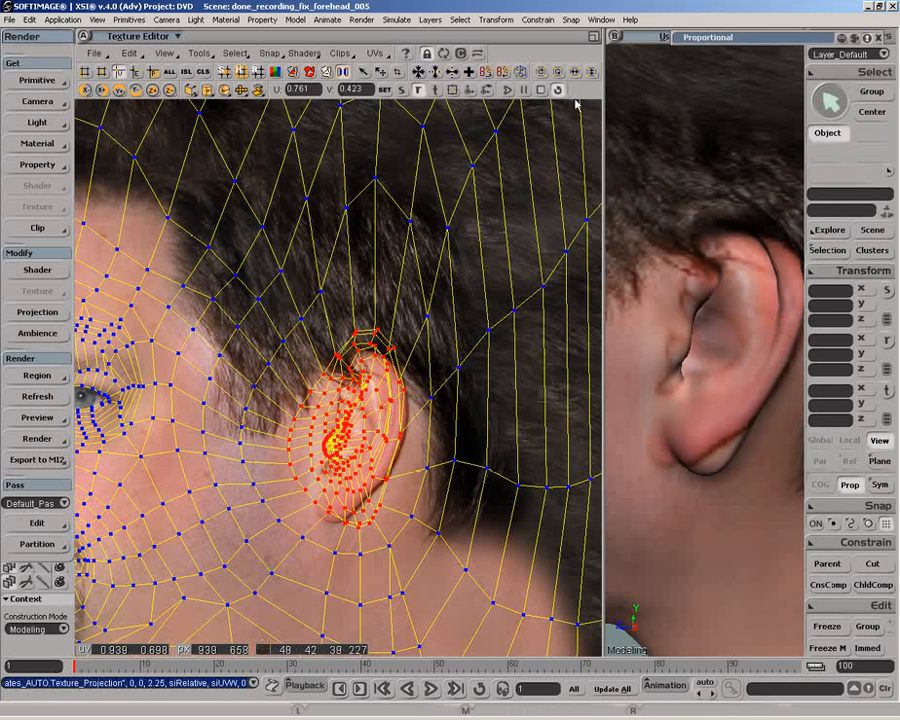
Place a custom pivot at the centre of the ear UVs and rotate them clockwise to match the photographed ear's tilt.
left_click(487, 90)
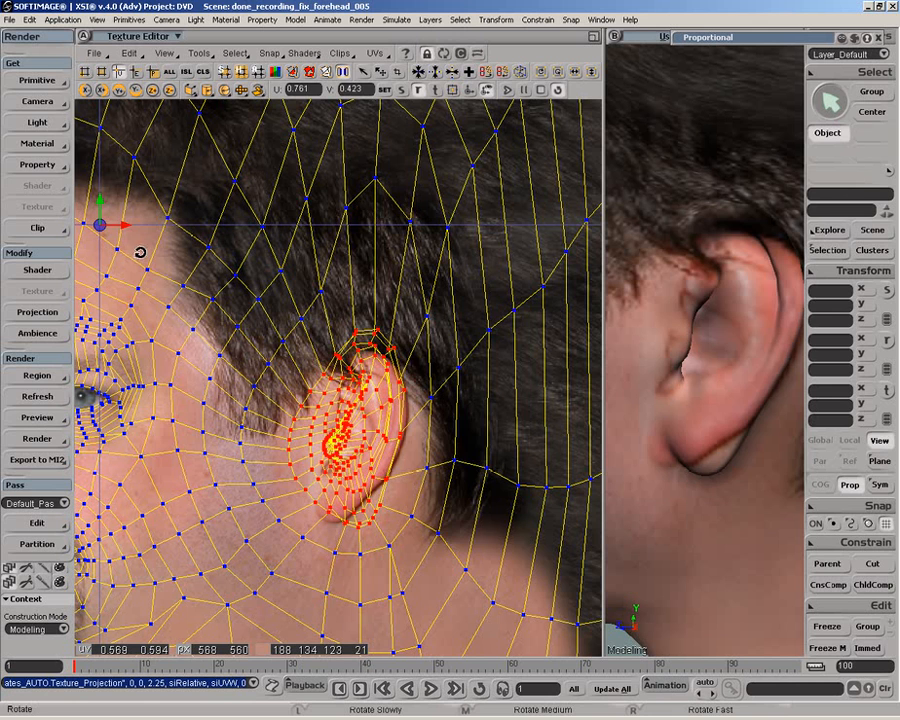
left_click_drag(140, 252, 438, 231)
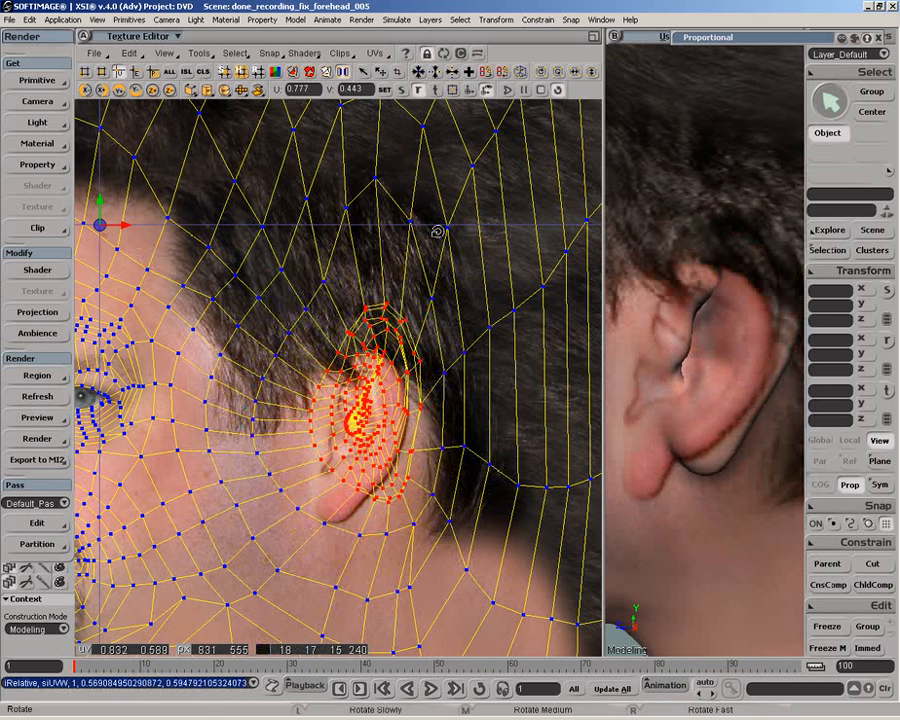
key("ctrl+z")
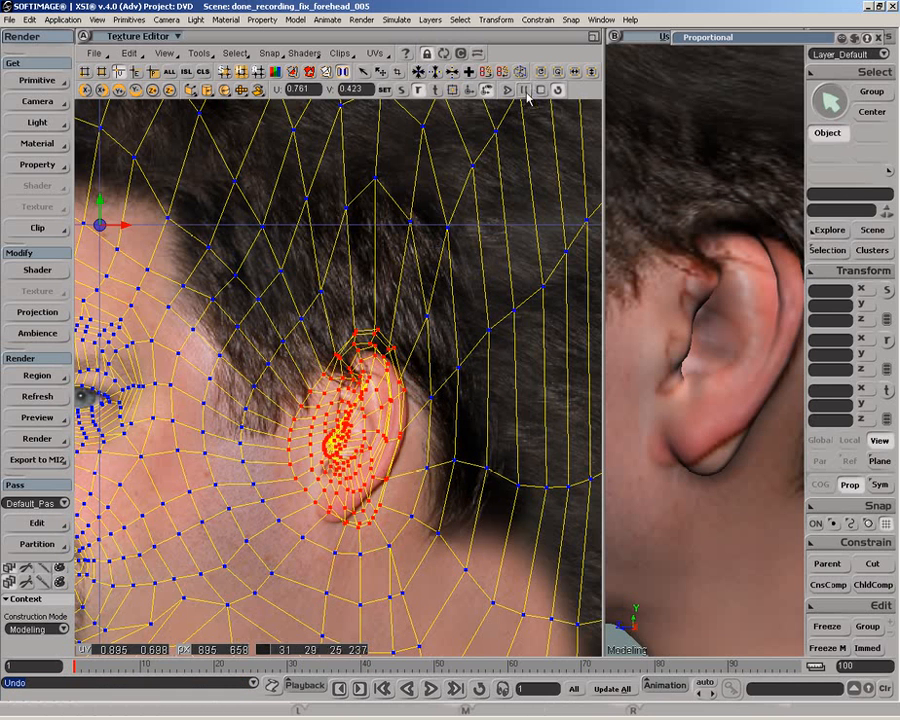
left_click(467, 94)
left_click_drag(100, 225, 354, 433)
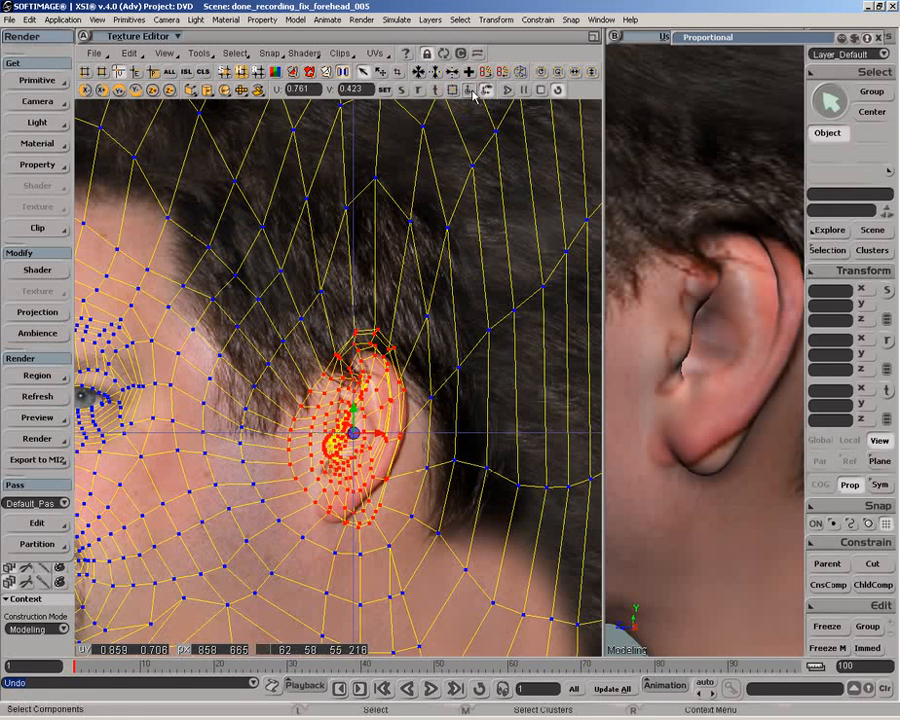
key("r")
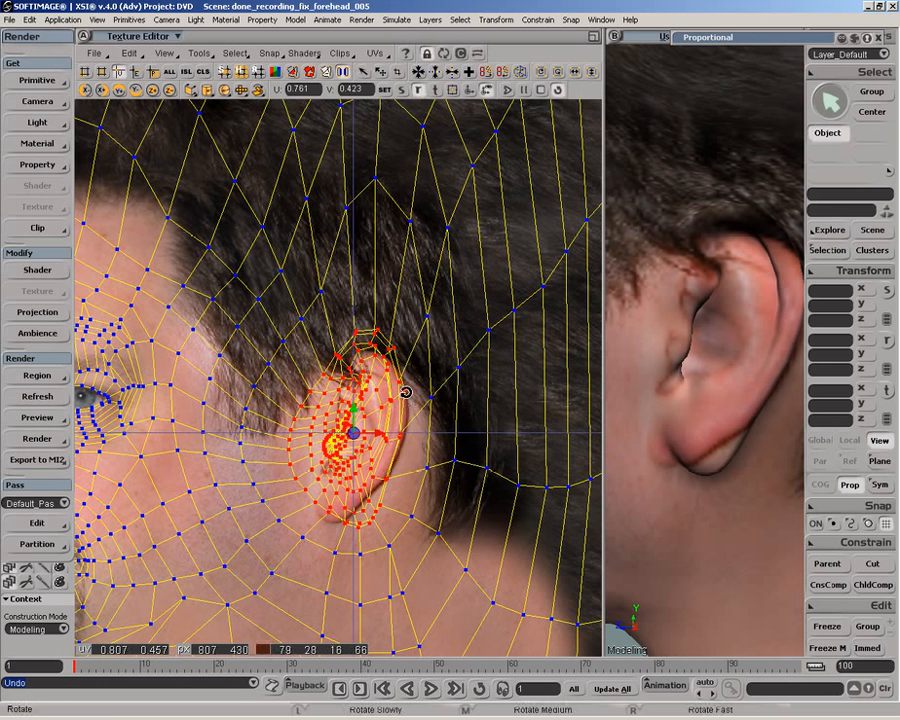
mouse_move(406, 400)
left_mouse_down()
mouse_move(402, 393)
mouse_move(406, 400)
left_mouse_up()
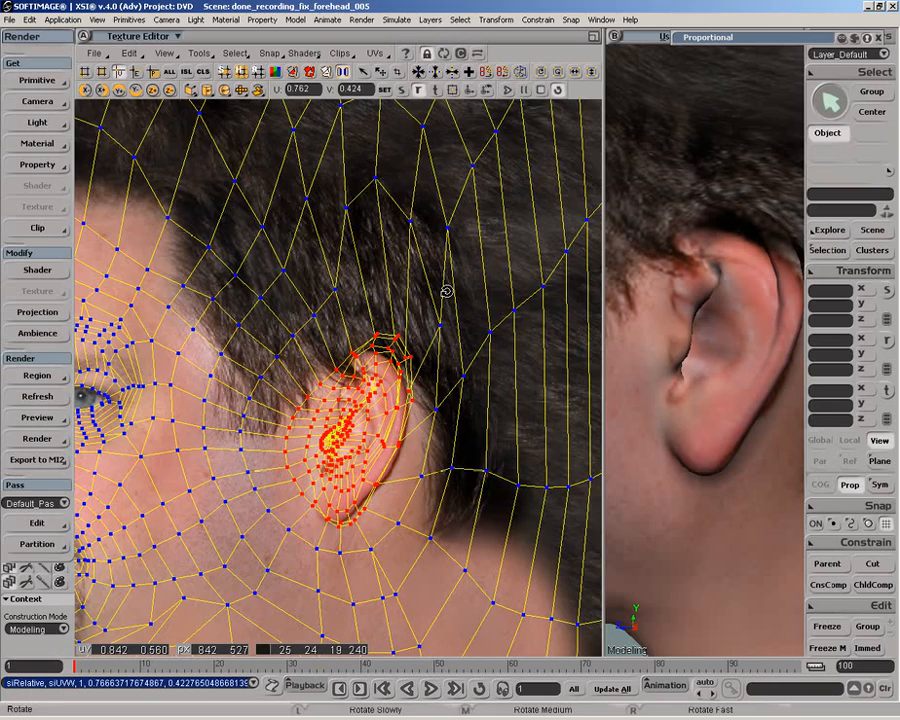
Fit the ear UVs closely to the photographed ear's outline with small proportional adjustments.
key("z")
mouse_move(390, 398)
middle_mouse_down()
mouse_move(392, 408)
mouse_move(388, 378)
middle_mouse_up()
left_click_drag(388, 378, 355, 292)
key("v")
left_click_drag(318, 538, 318, 537)
left_click_drag(418, 398, 417, 431)
left_click_drag(418, 203, 383, 269)
left_click_drag(444, 327, 444, 328)
Select the polygons of the inner ear opening on the 3D head, removing stray ones from the selection.
key("t")
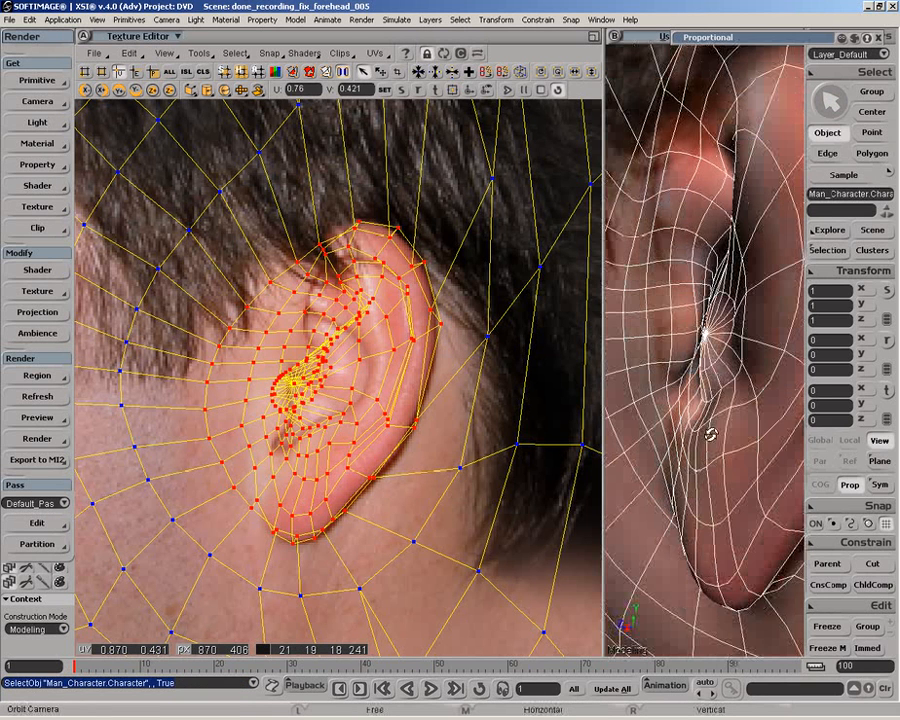
left_click_drag(711, 432, 713, 424)
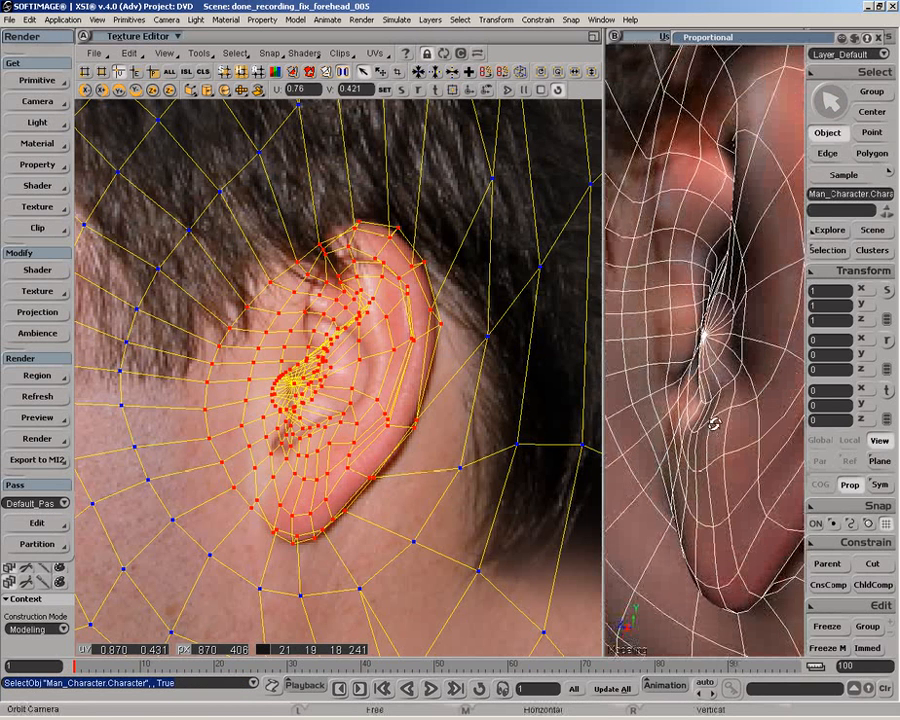
key("u")
mouse_move(716, 305)
left_mouse_down()
mouse_move(713, 291)
mouse_move(720, 352)
mouse_move(703, 370)
mouse_move(709, 331)
mouse_move(690, 290)
mouse_move(663, 366)
mouse_move(713, 329)
mouse_move(717, 315)
mouse_move(709, 317)
left_mouse_up()
key("f")
key("o")
key("o")
mouse_move(668, 360)
left_mouse_down("shift")
mouse_move(638, 443)
mouse_move(641, 473)
mouse_move(631, 452)
mouse_move(665, 215)
mouse_move(685, 211)
mouse_move(717, 227)
mouse_move(711, 271)
mouse_move(733, 257)
mouse_move(729, 285)
mouse_move(778, 216)
mouse_move(713, 301)
mouse_move(707, 331)
mouse_move(719, 322)
mouse_move(729, 342)
mouse_move(692, 452)
left_mouse_up("shift")
key("o")
key("o")
left_click(700, 432, "ctrl+shift")
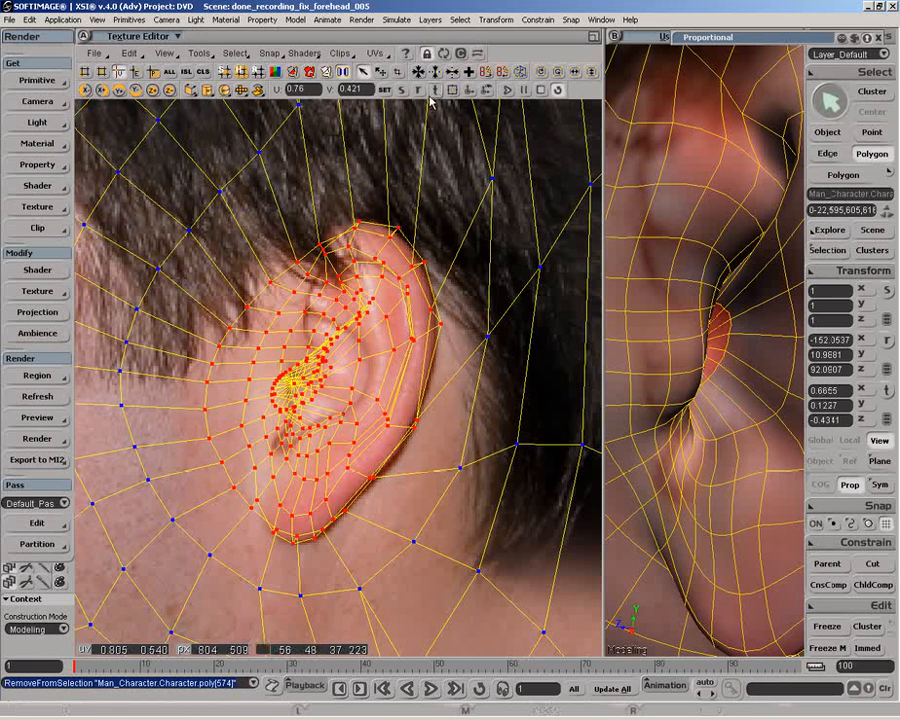
Transfer the ear-opening polygons' selection to the Texture Editor and collapse their UV points together with proportional modification off.
left_click(444, 54)
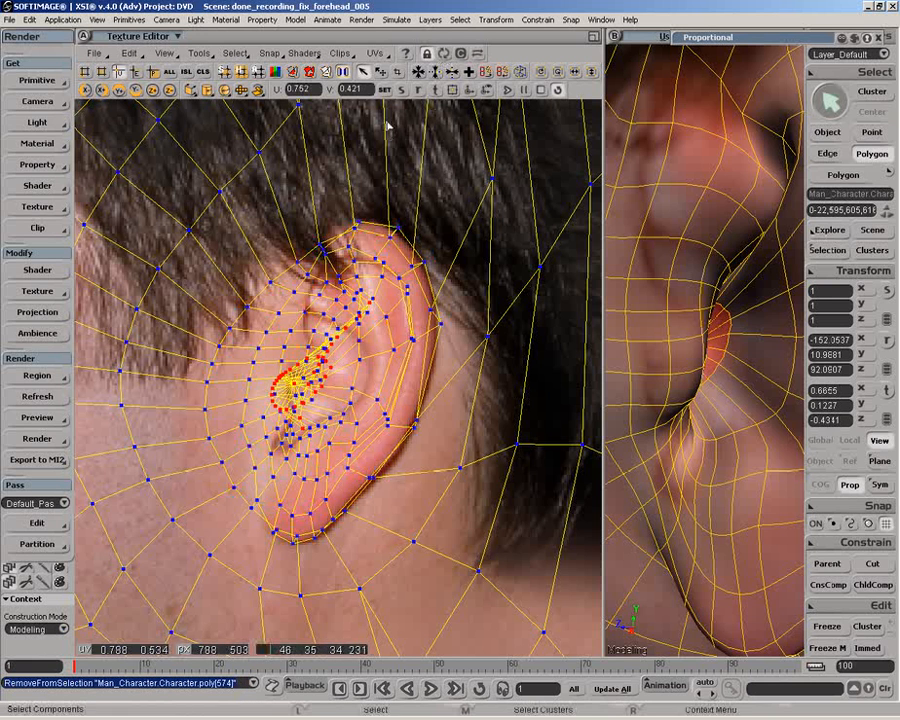
left_click(419, 74)
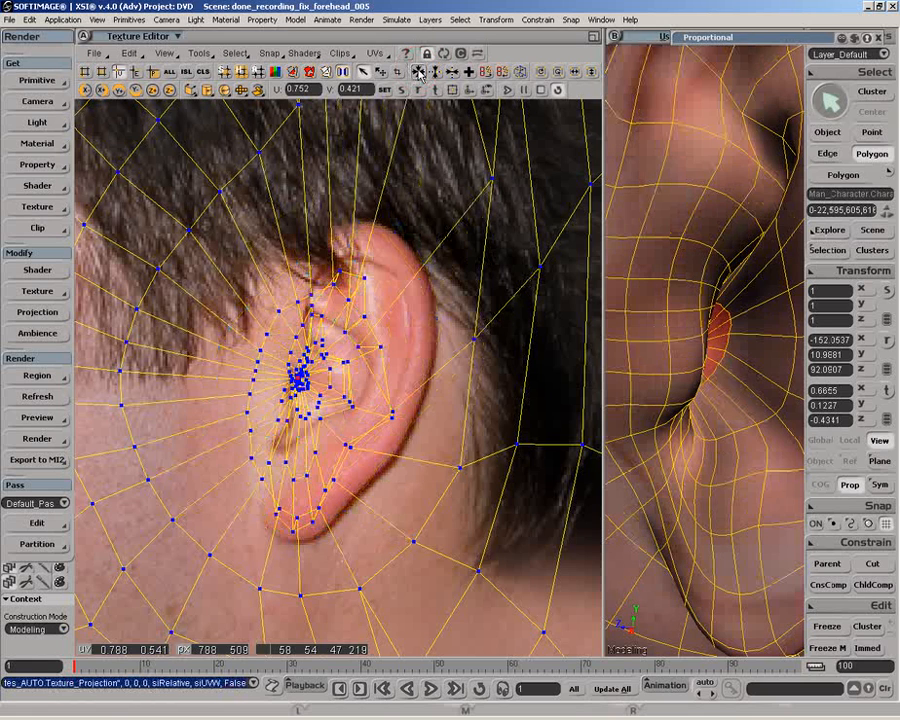
key("ctrl+z")
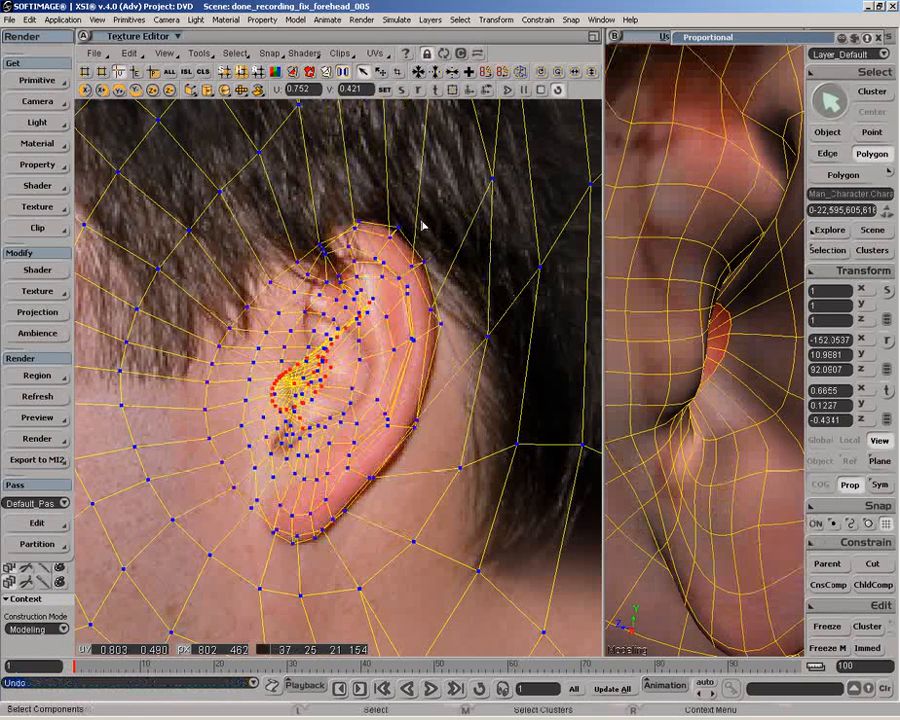
left_click(849, 484)
left_click(419, 73)
Move the collapsed ear-opening UV point slightly upward to about U 0.751, V 0.424, and deselect it.
key("z")
middle_click(358, 344)
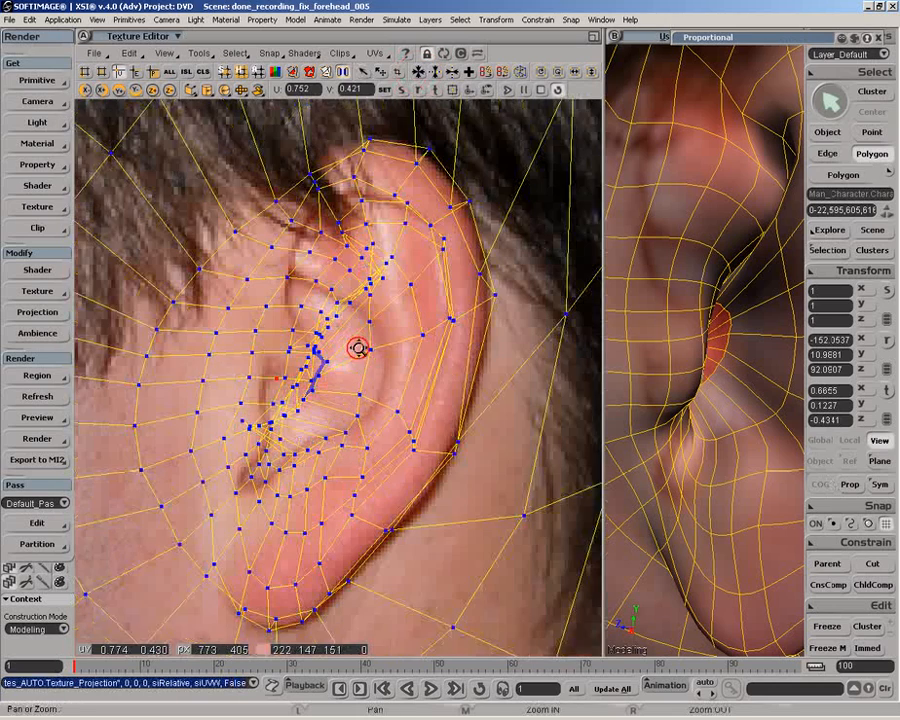
left_click_drag(360, 348, 368, 365)
key("v")
left_click_drag(290, 407, 288, 394)
left_click(362, 402)
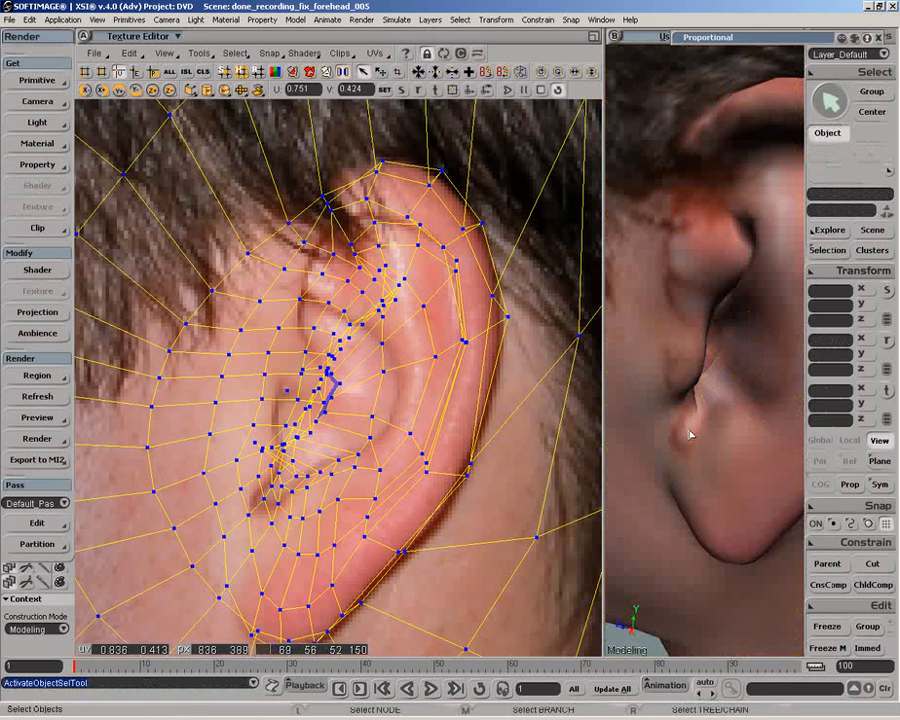
Select the small patch of polygons on the flap just in front of the ear opening on the 3D head.
key("o")
left_click_drag(689, 432, 664, 422)
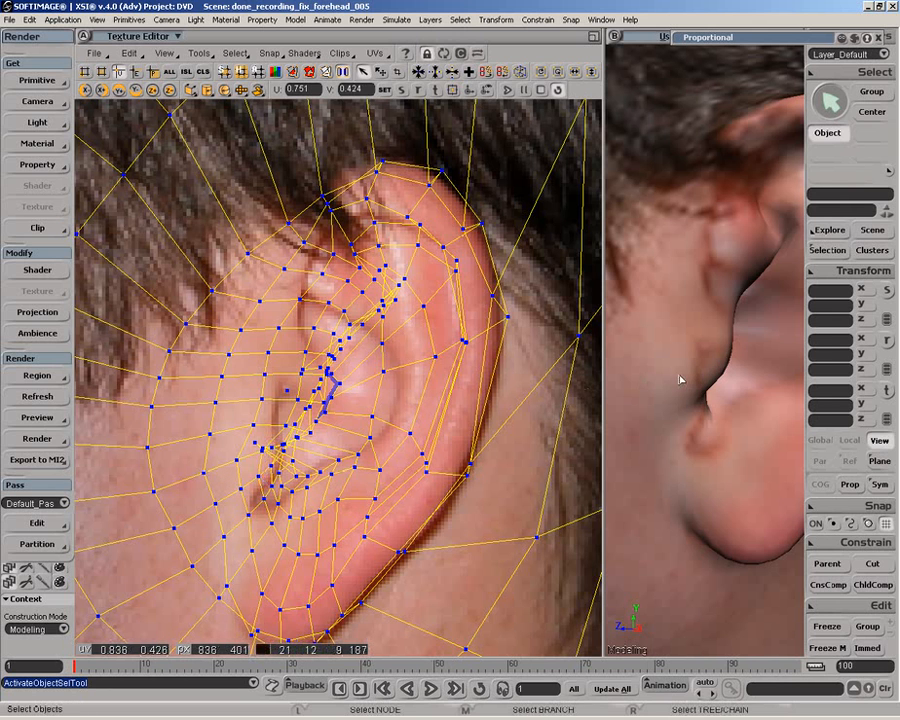
left_click(724, 347)
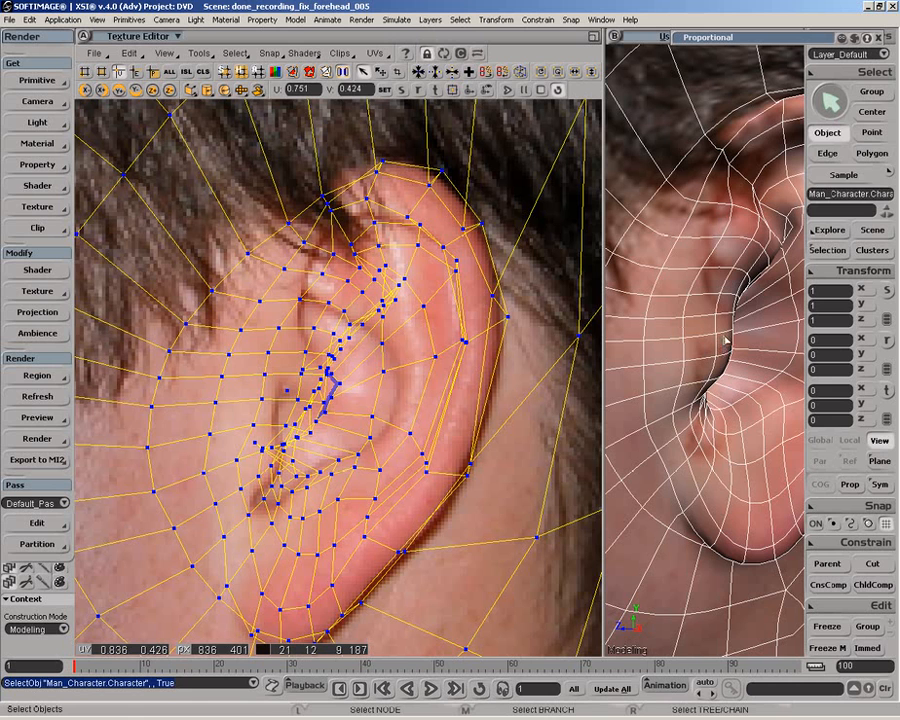
key("y")
mouse_move(725, 347)
left_mouse_down("shift")
mouse_move(717, 380)
mouse_move(713, 355)
left_mouse_up("shift")
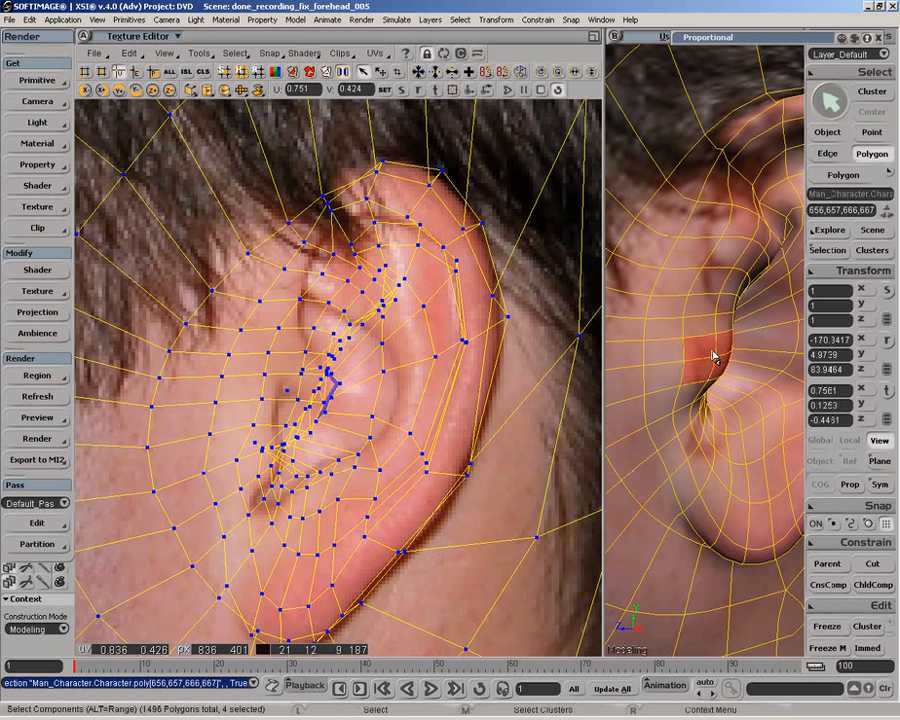
left_click(727, 337, "shift")
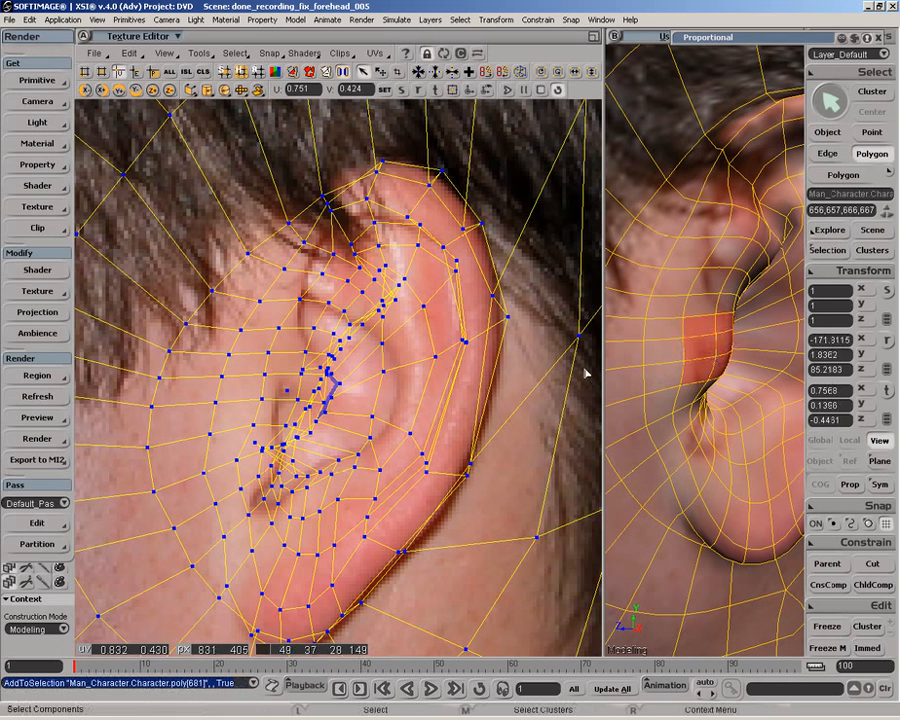
Transfer the ear-flap polygon selection to the Texture Editor and display only those polygons' UVs, enlarged.
left_click(444, 56)
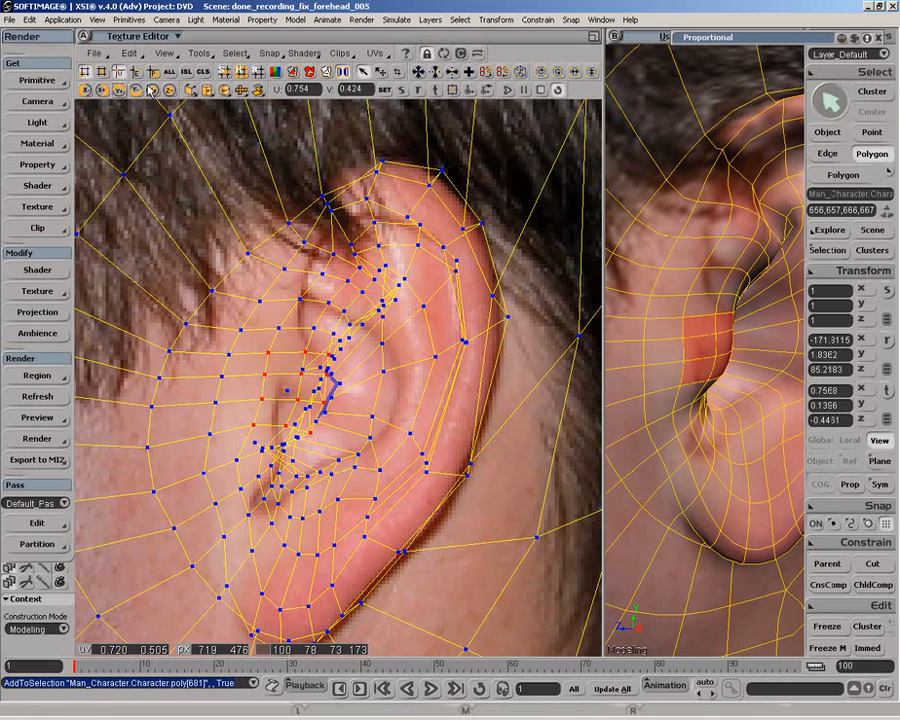
left_click(226, 73)
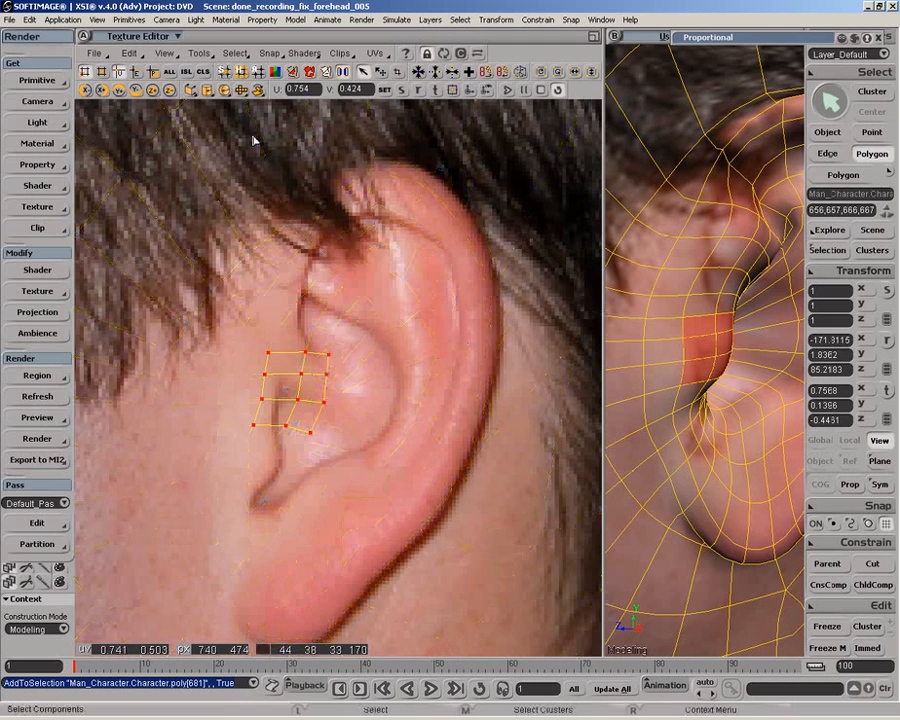
key("z")
middle_click(263, 432)
left_click_drag(263, 432, 284, 378)
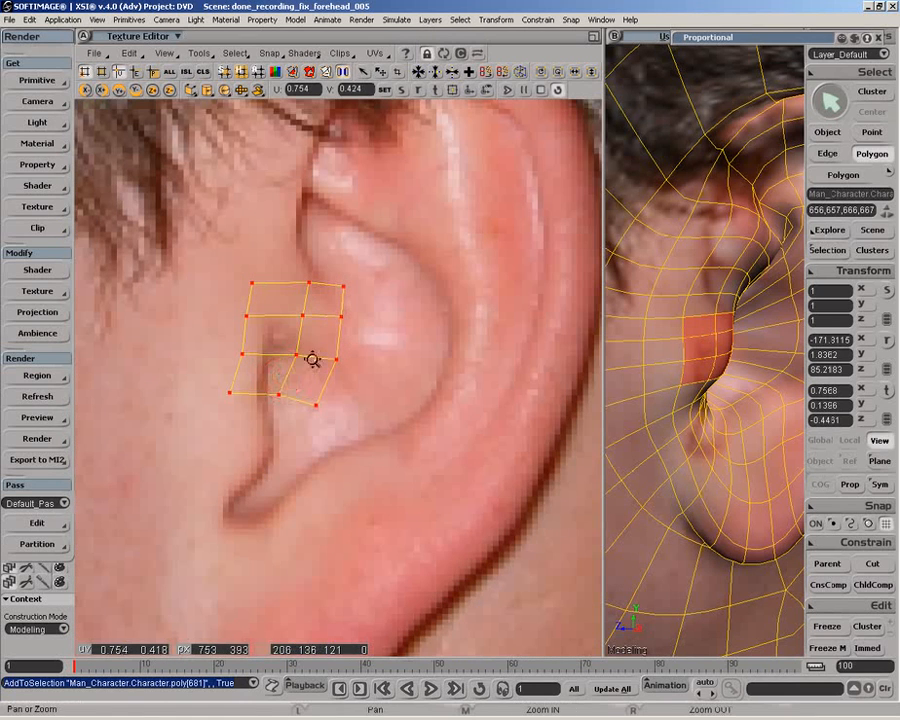
Set the Proportional distance limit to 0.05 and collapse the options window again.
left_click(770, 35)
left_click(762, 137)
type("0.05")
key("Return")
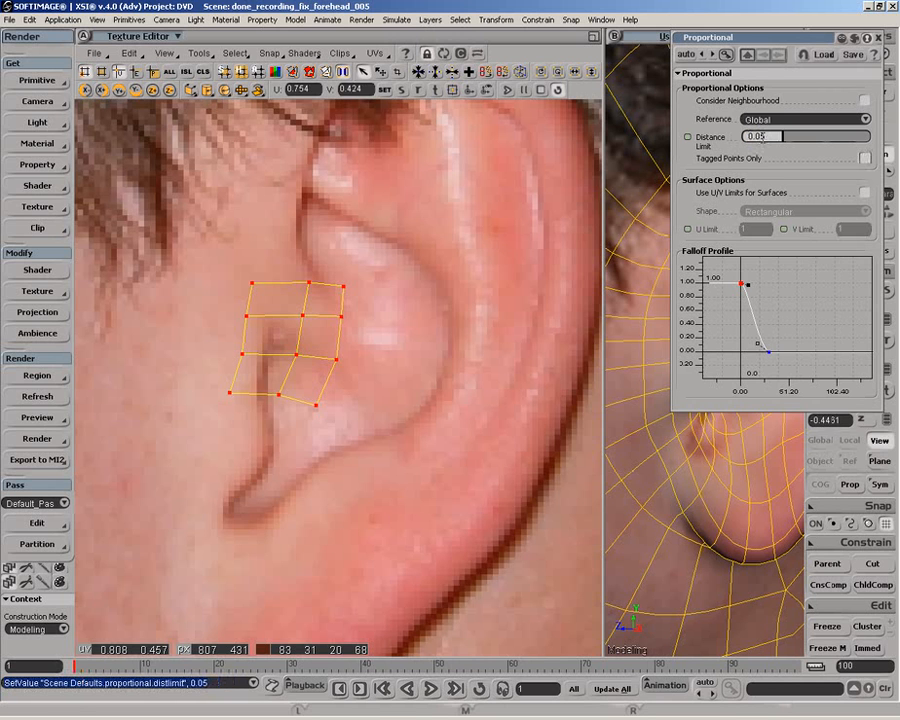
double_click(763, 38)
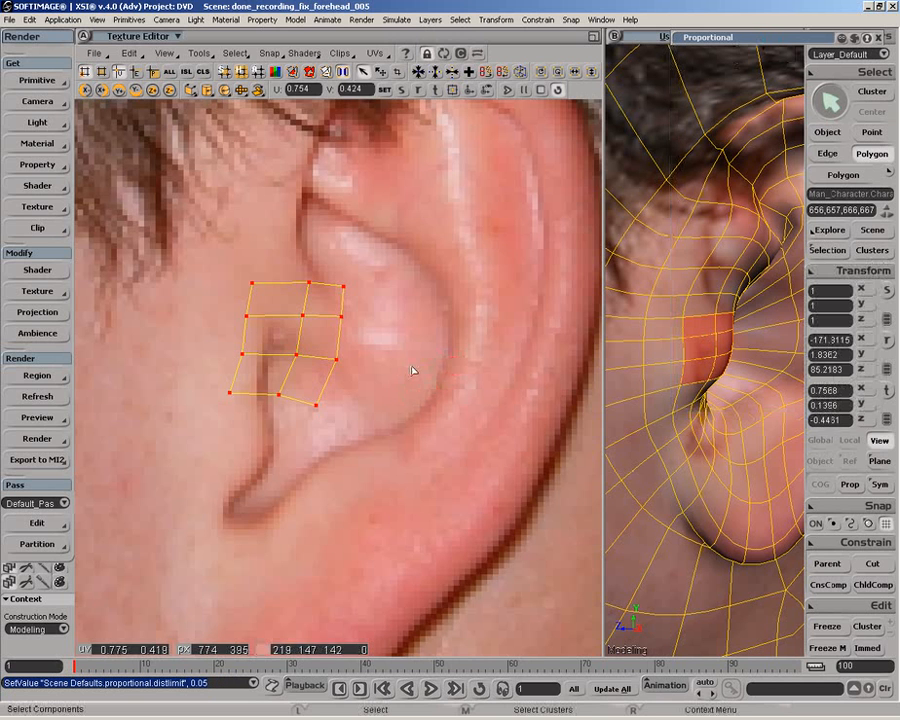
Shift the ear-flap UV patch down toward the crease in front of the ear, using a Proportional distance limit of 0.2.
left_click(341, 409)
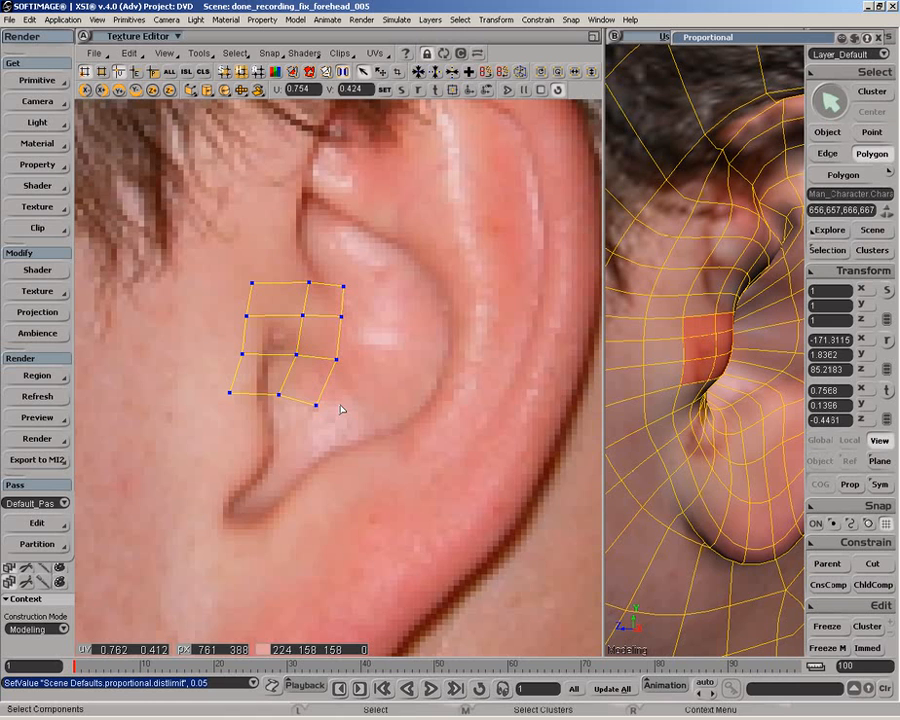
key("v")
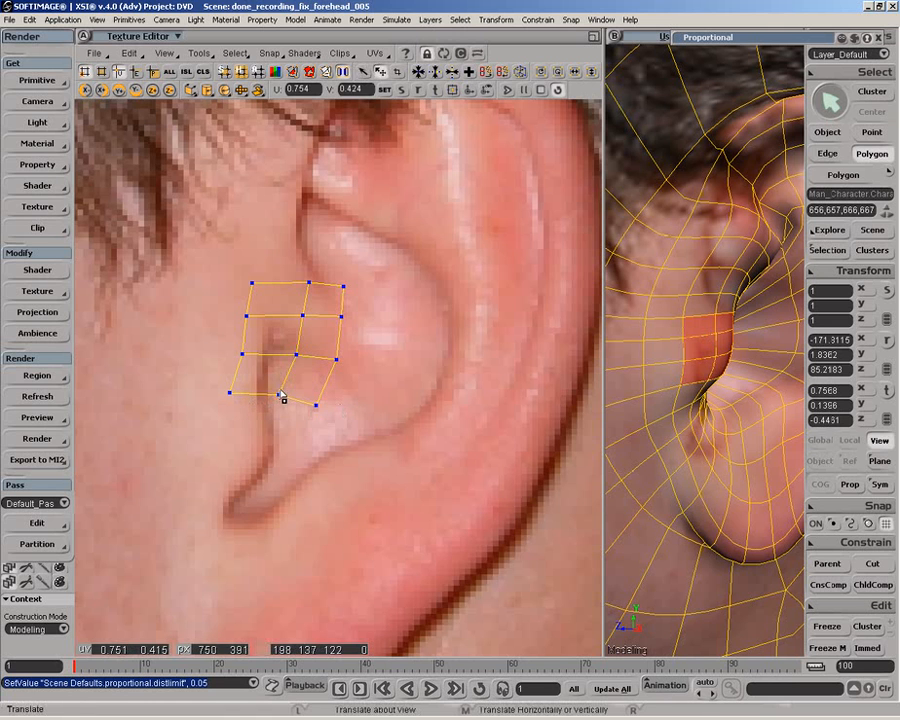
mouse_move(279, 395)
left_mouse_down()
mouse_move(274, 410)
mouse_move(279, 401)
left_mouse_up()
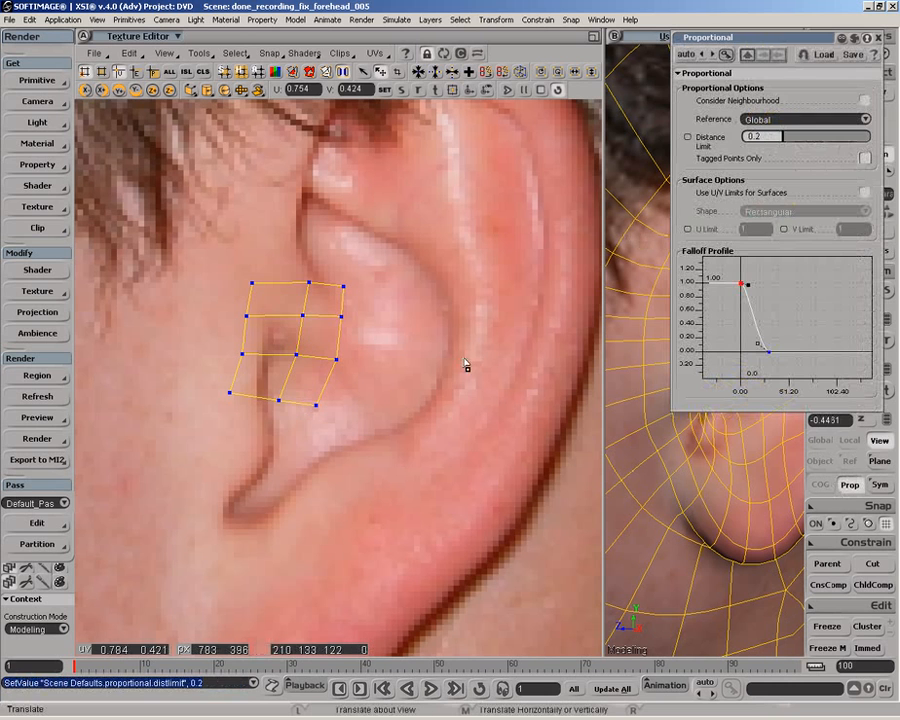
left_click_drag(280, 402, 204, 527)
Set the Proportional distance limit to 0.05 and move the patch's UV points so its inner edge follows the dark crease of the ear.
left_click_drag(766, 136, 741, 136)
type(".05")
key("Return")
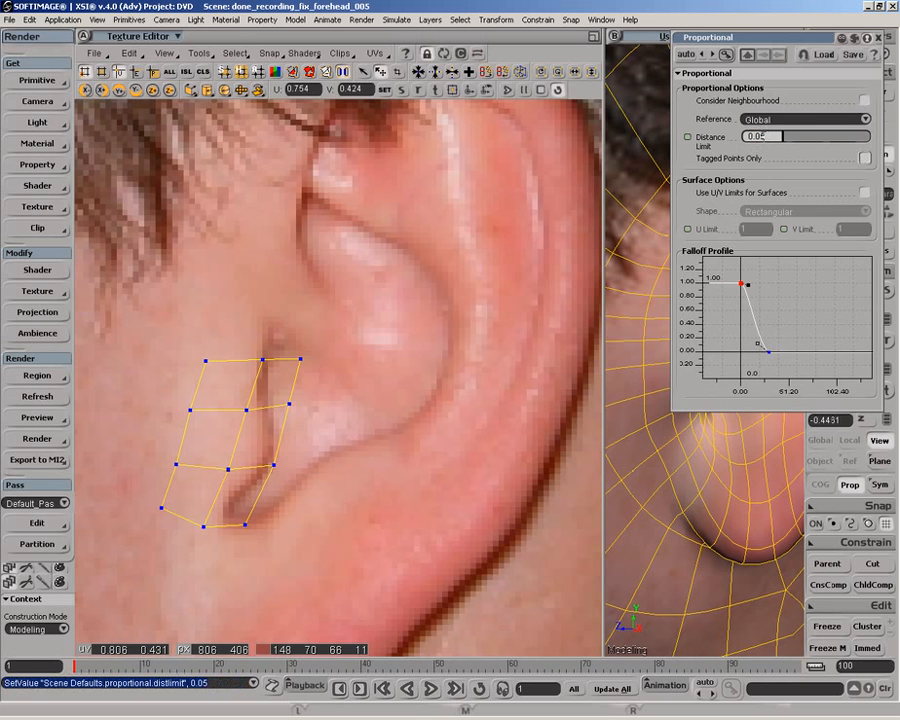
left_click_drag(282, 403, 279, 405)
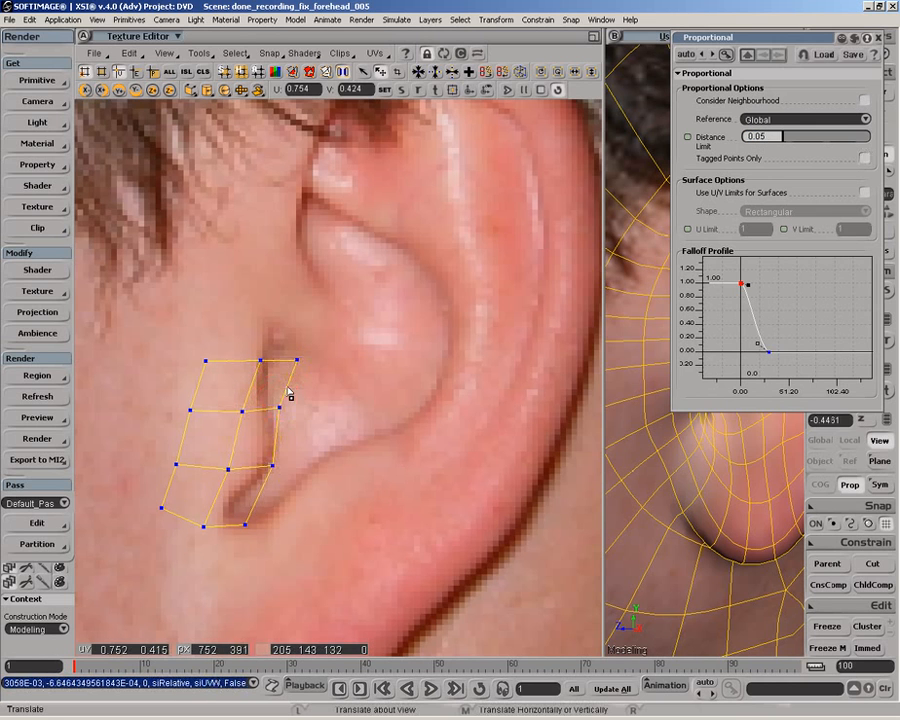
left_click_drag(297, 361, 266, 363)
left_click_drag(245, 525, 195, 512)
left_click_drag(224, 466, 222, 466)
left_click_drag(241, 412, 229, 413)
left_click_drag(265, 364, 261, 367)
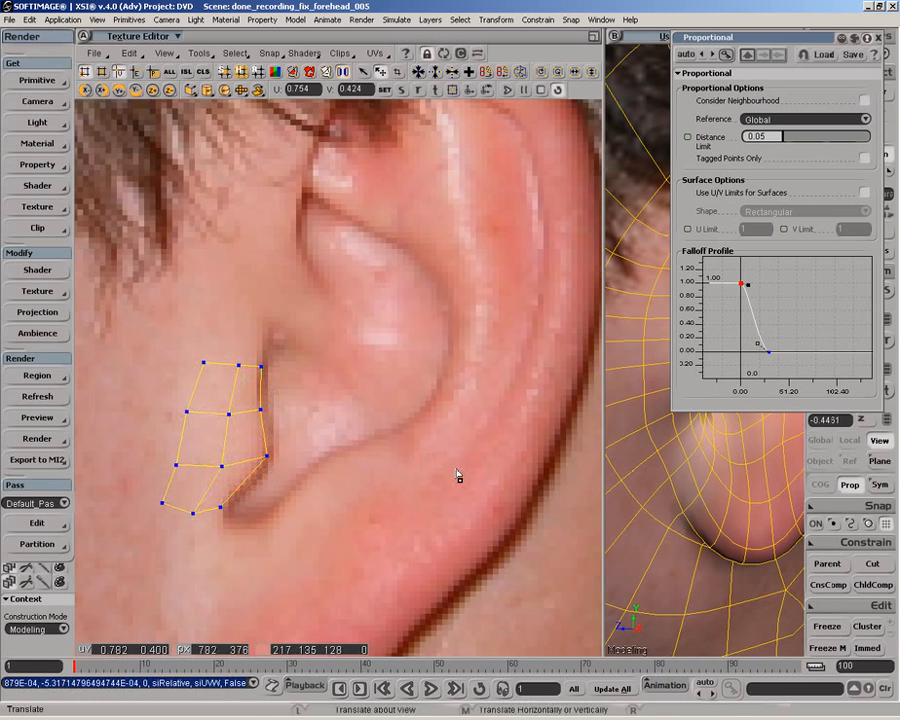
Restore the display of all the head's UVs instead of only the ear-flap polygons.
key("space")
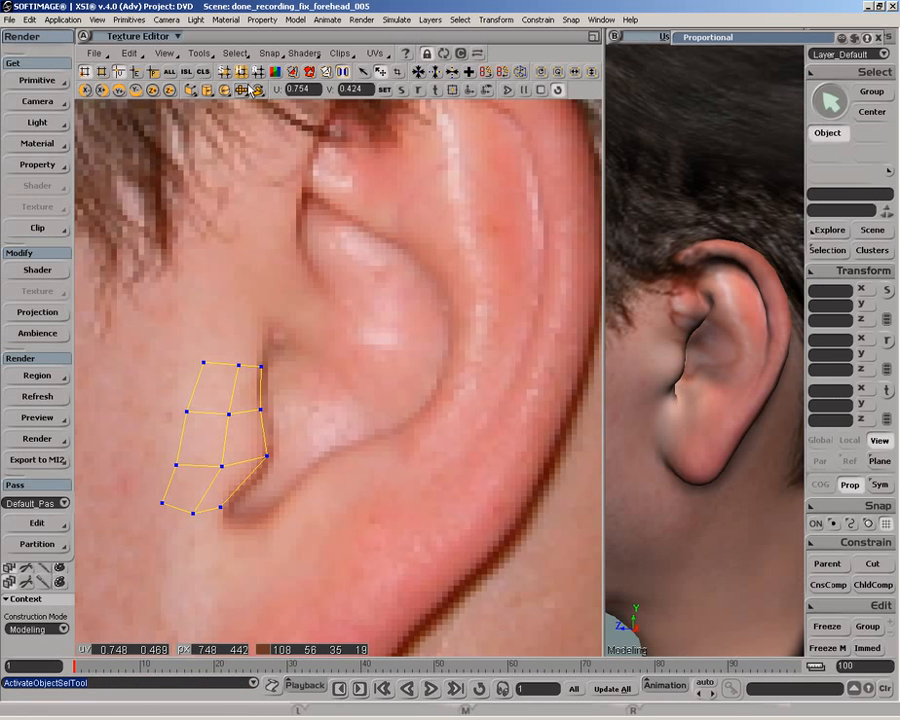
left_click(243, 74)
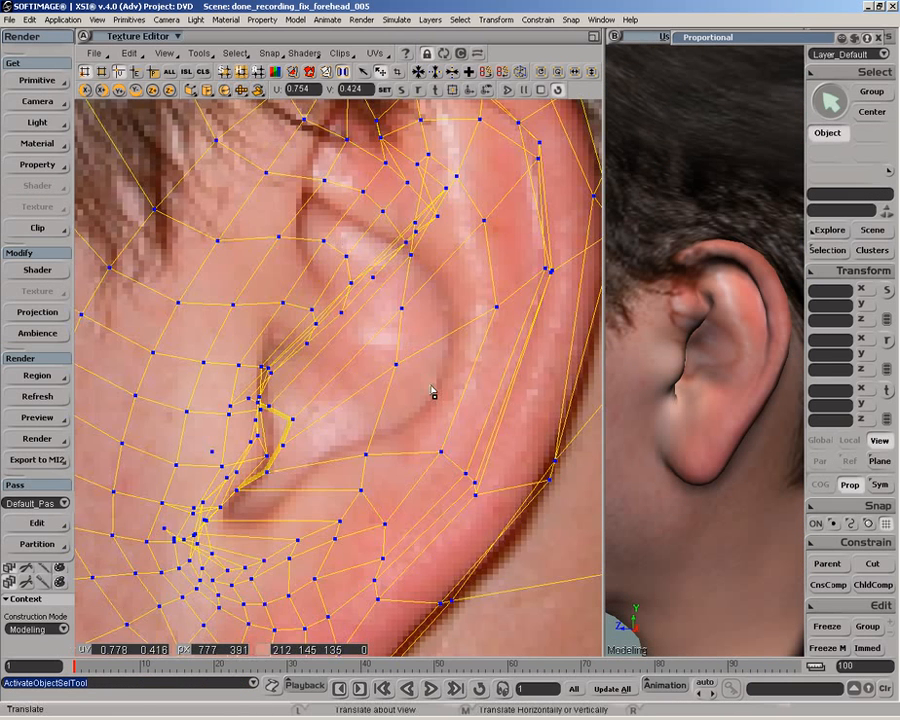
Move the UV points at the ear's lower rear edge away from the ear onto the neck.
key("z")
right_click(340, 400)
right_click(340, 400)
right_click(341, 400)
right_click(341, 400)
right_click(341, 400)
right_click(341, 401)
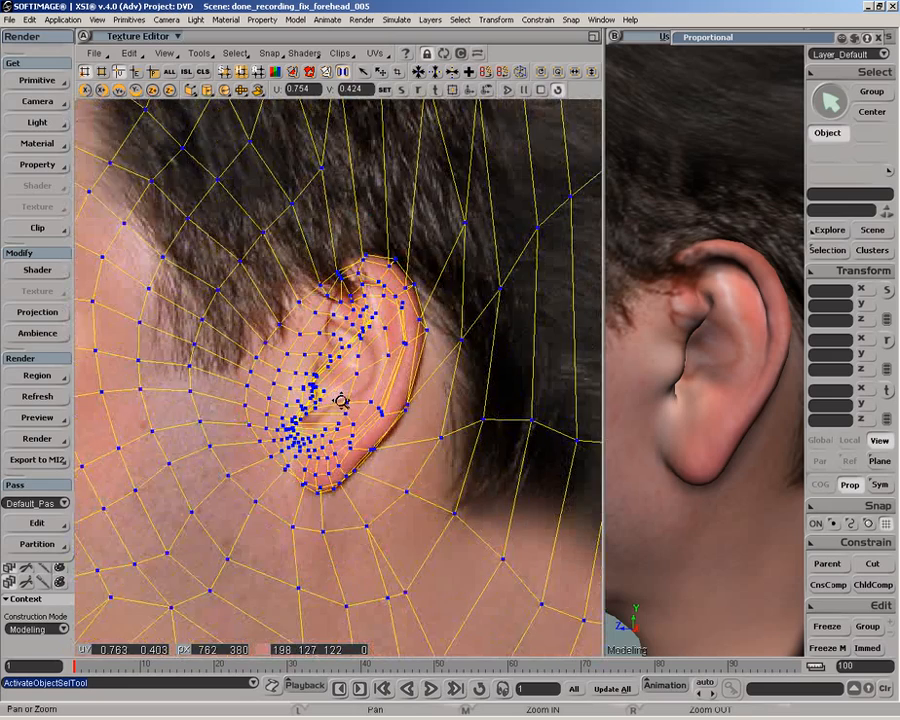
right_click(341, 401)
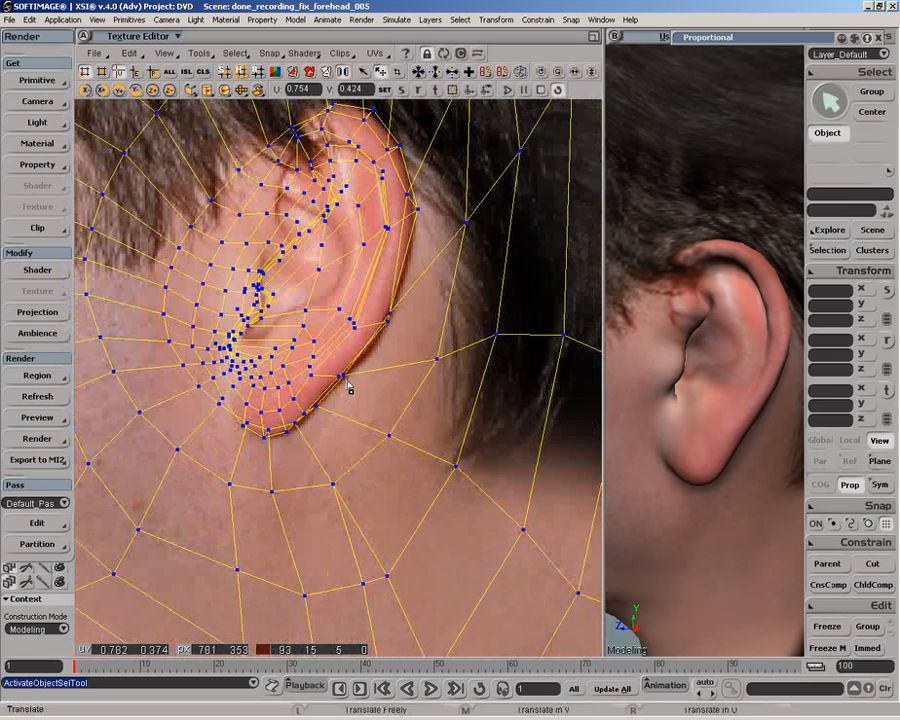
left_click_drag(346, 383, 379, 425)
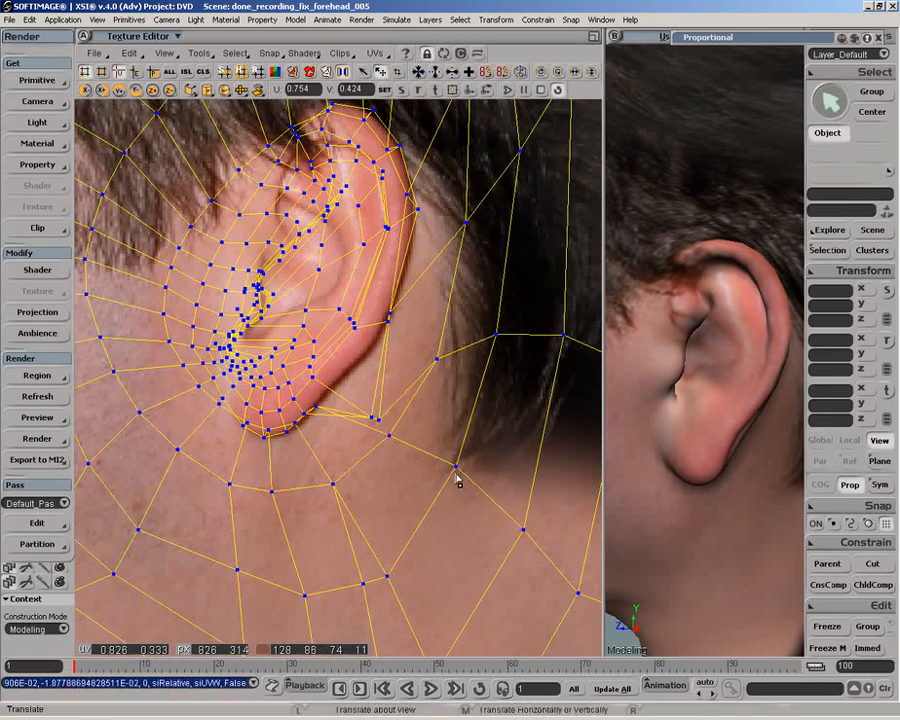
Select the head, open an enlarged Explorer on it, and expand Clusters down to the MoveComponent operators under Texture_Projection.
left_click(683, 478)
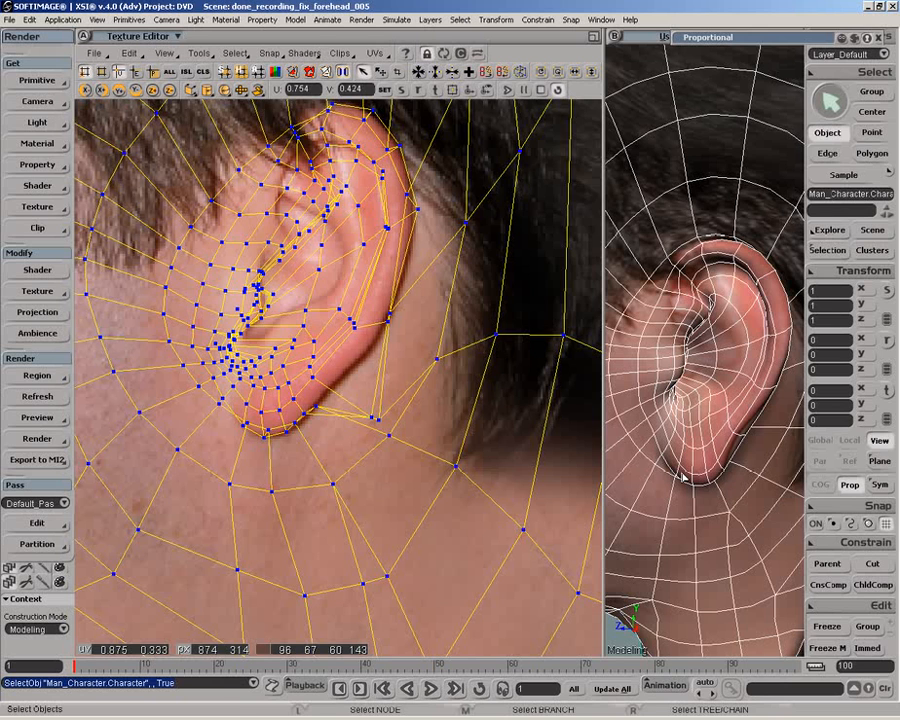
key("8")
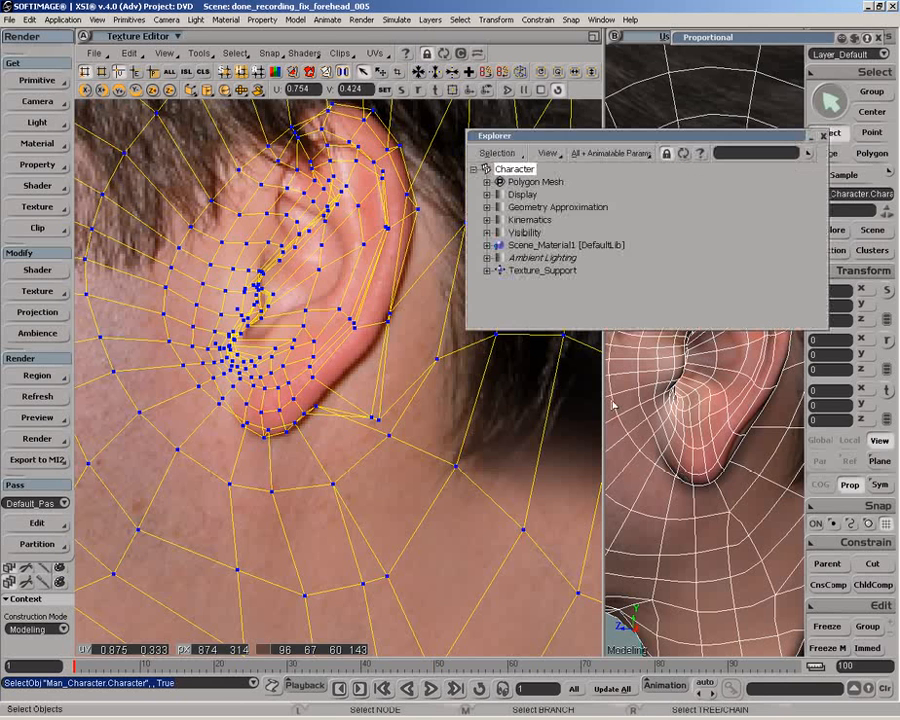
left_click(487, 182)
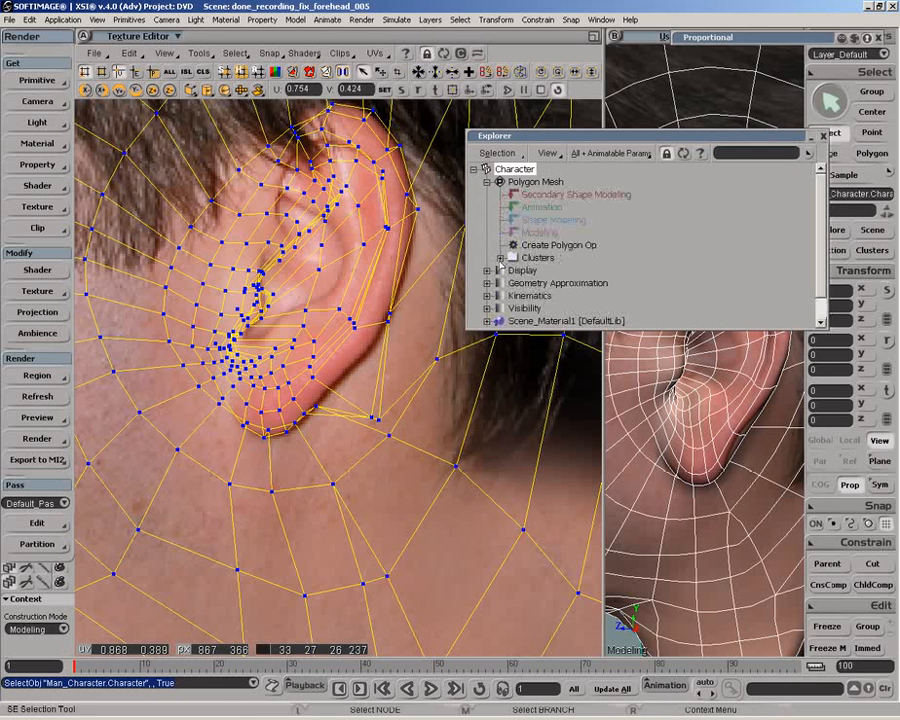
left_click(500, 258)
left_click(513, 296)
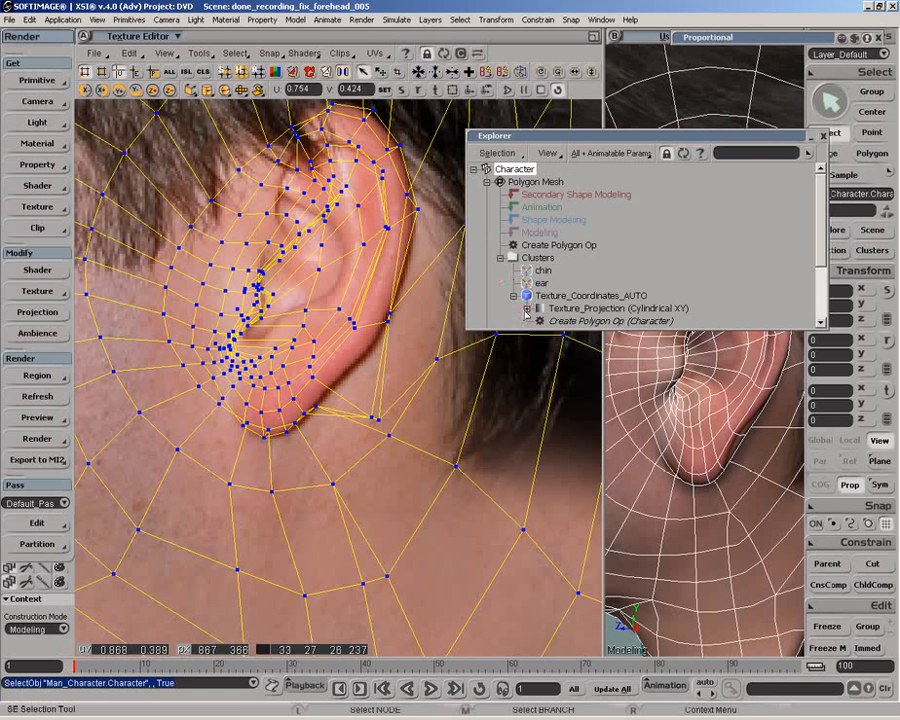
left_click(526, 309)
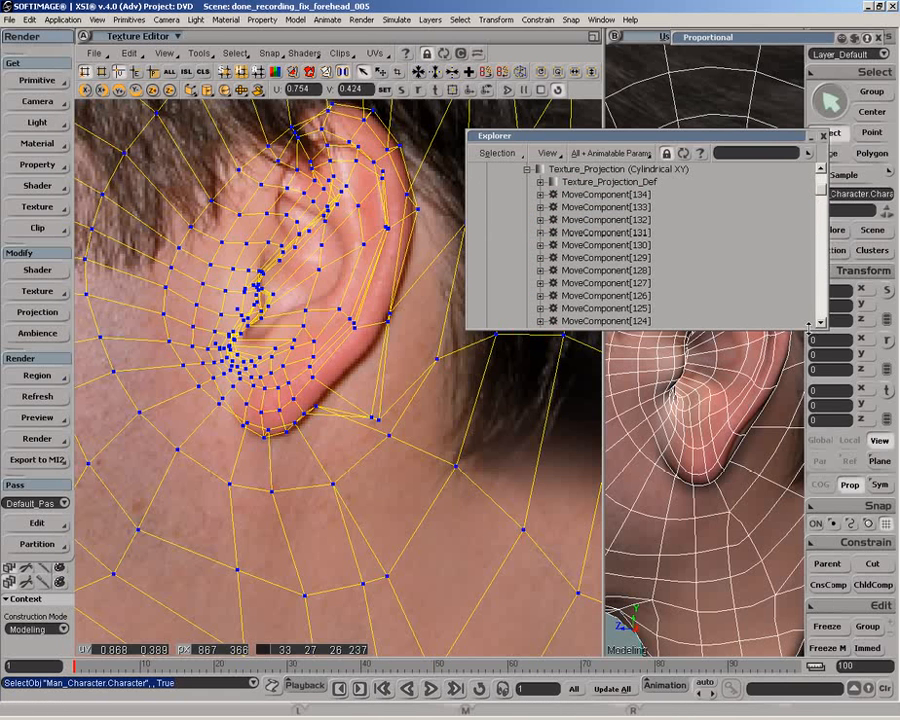
left_click_drag(809, 325, 826, 611)
scroll(715, 349, "up", 4)
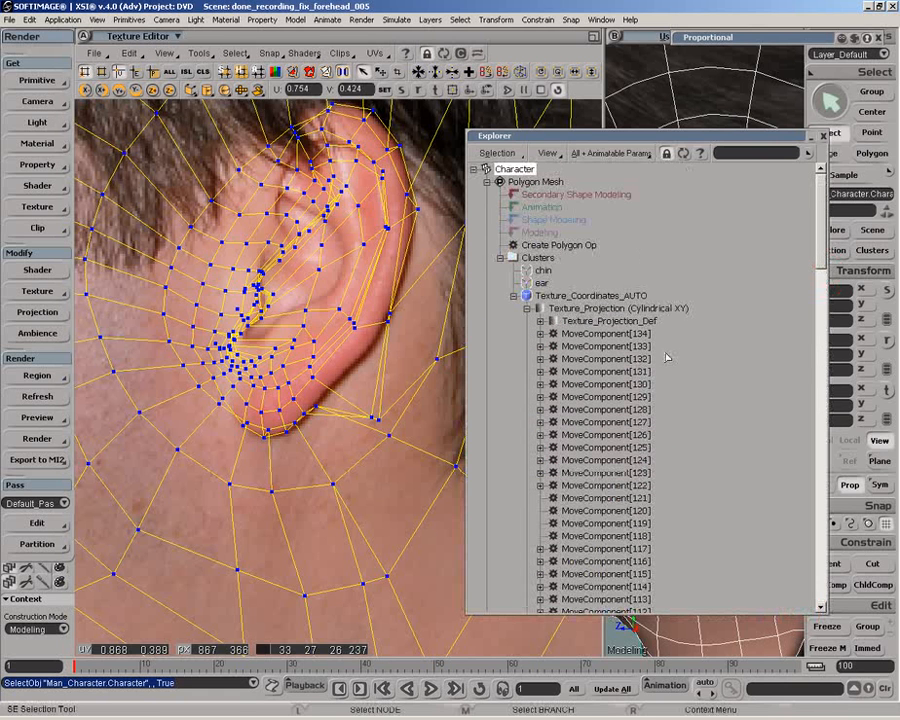
Delete the latest move operator, MoveComponent[134], from the texture projection's history.
right_click(590, 334)
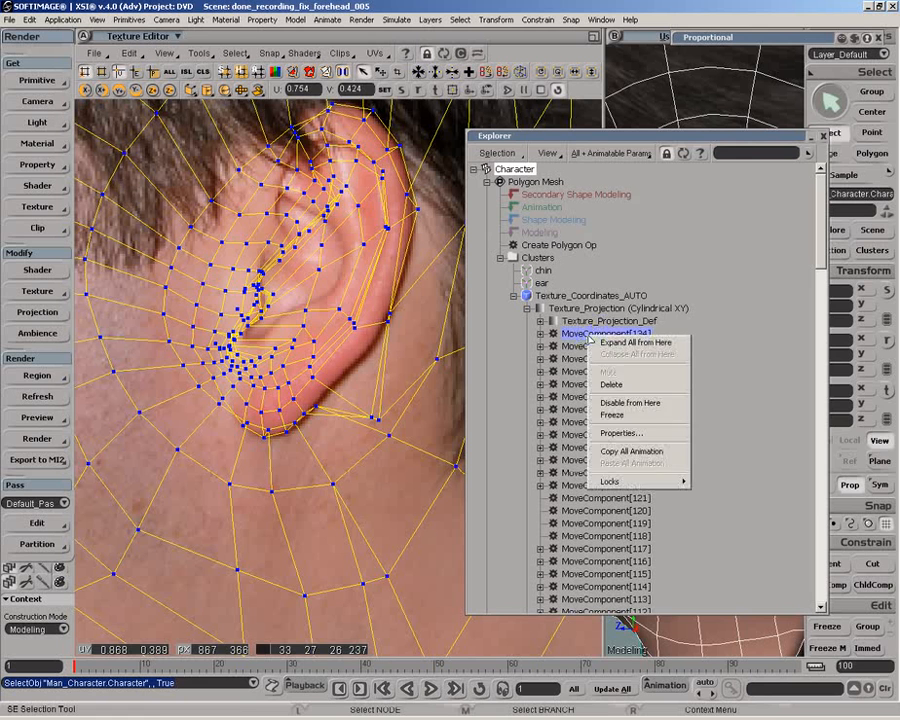
left_click(612, 385)
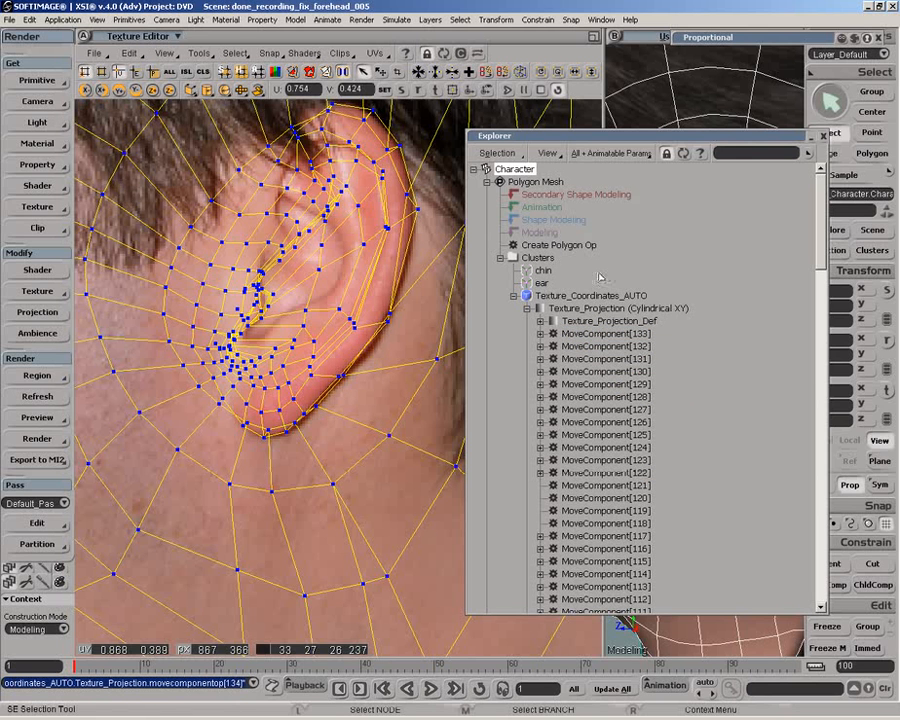
Freeze the head's texture projection in the Texture Editor to collapse its move operators, and close the Explorer.
left_click_drag(684, 141, 788, 170)
left_click(133, 60)
left_click(140, 123)
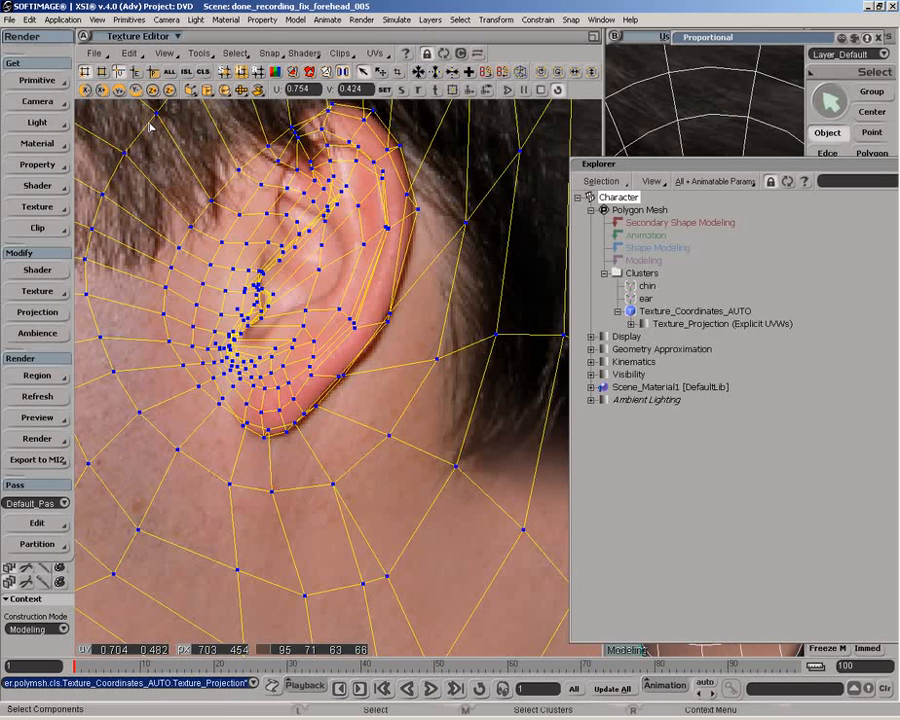
left_click_drag(764, 166, 629, 175)
left_click(792, 176)
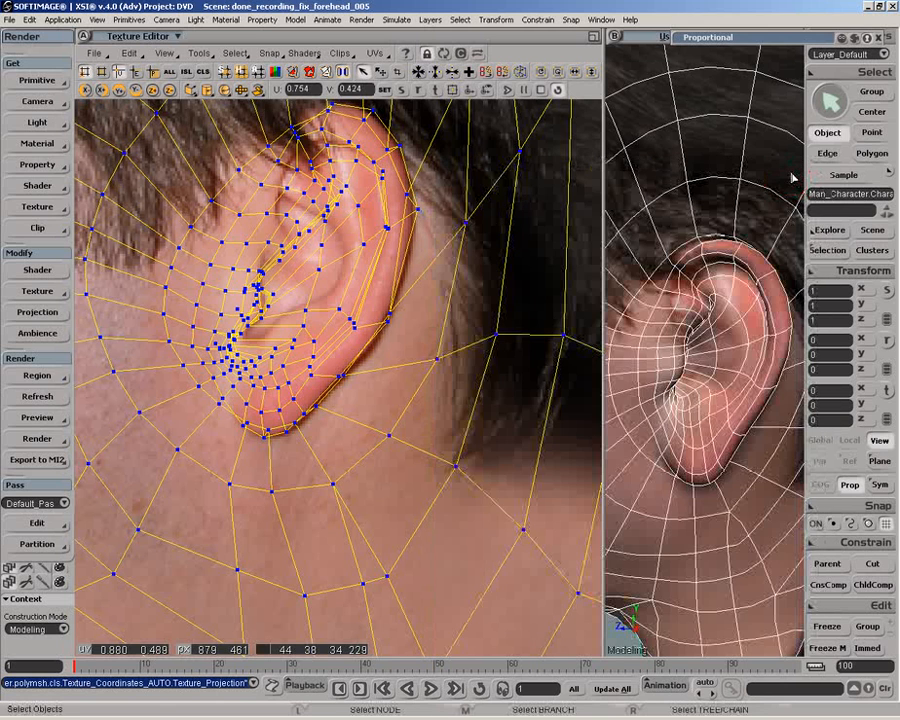